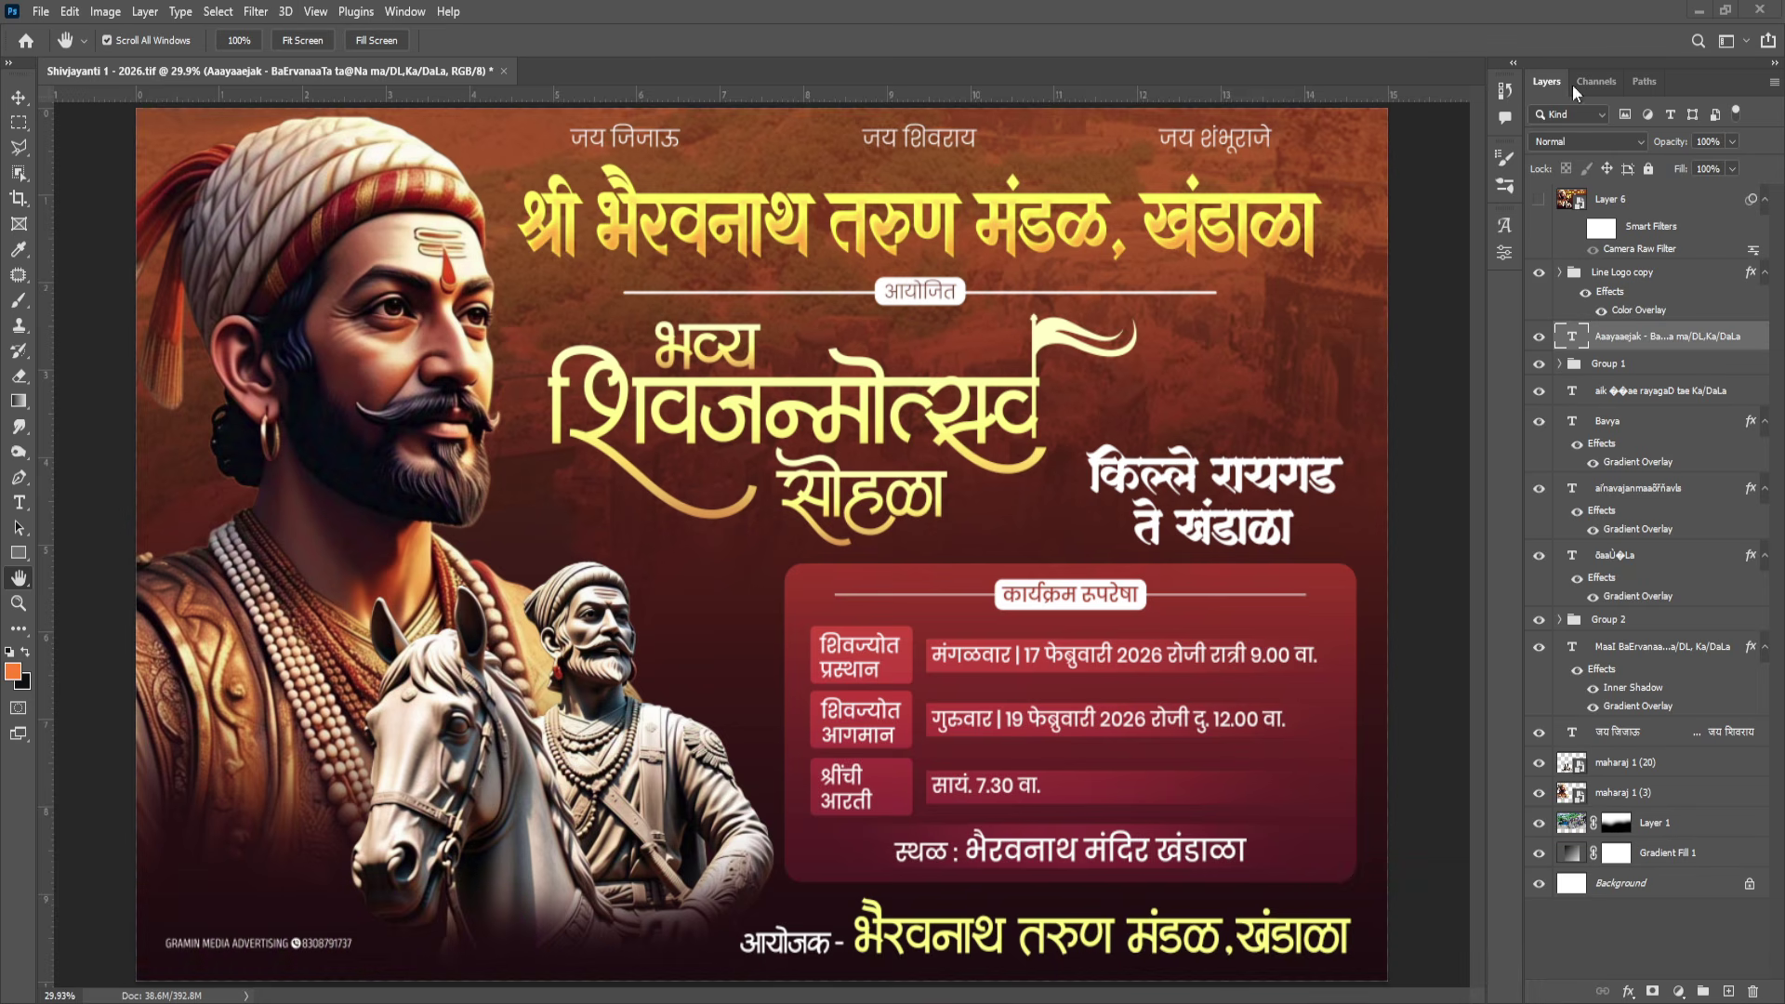
Hide every layer above the Background so only the white canvas shows.
{"action": "left_click", "coordinate": [1538, 201]}
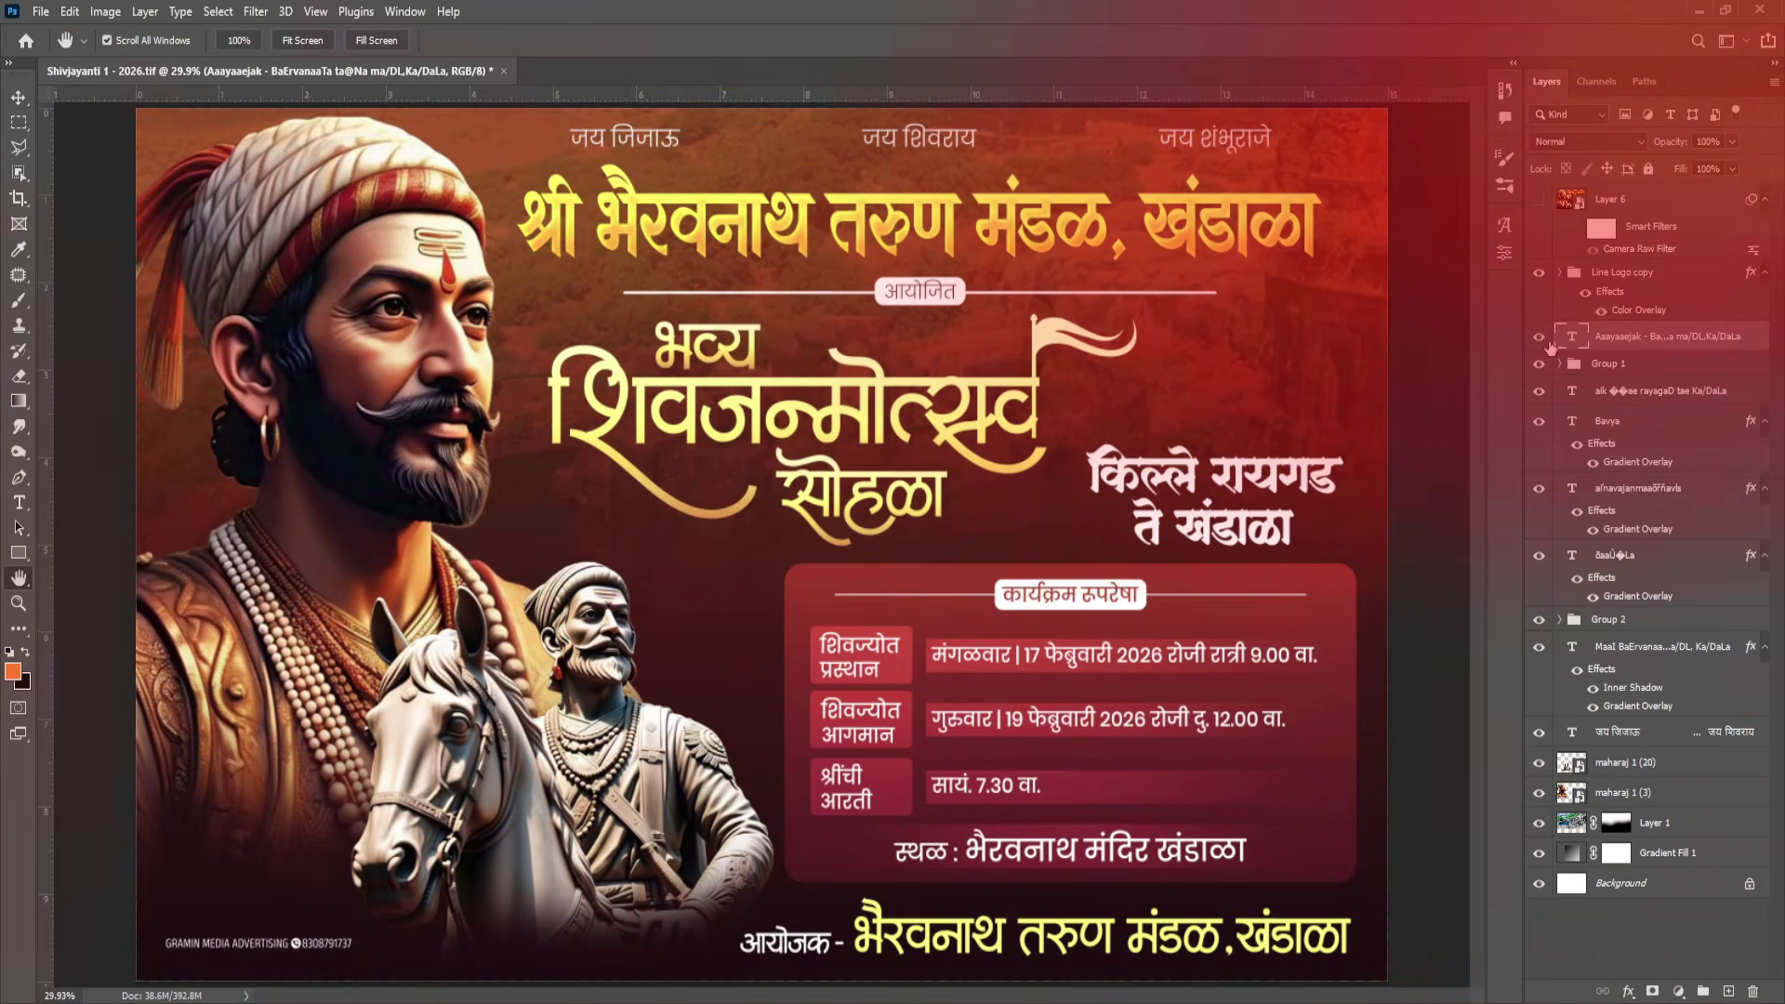
{"action": "left_click_drag", "start_coordinate": [1539, 273], "coordinate": [1538, 854]}
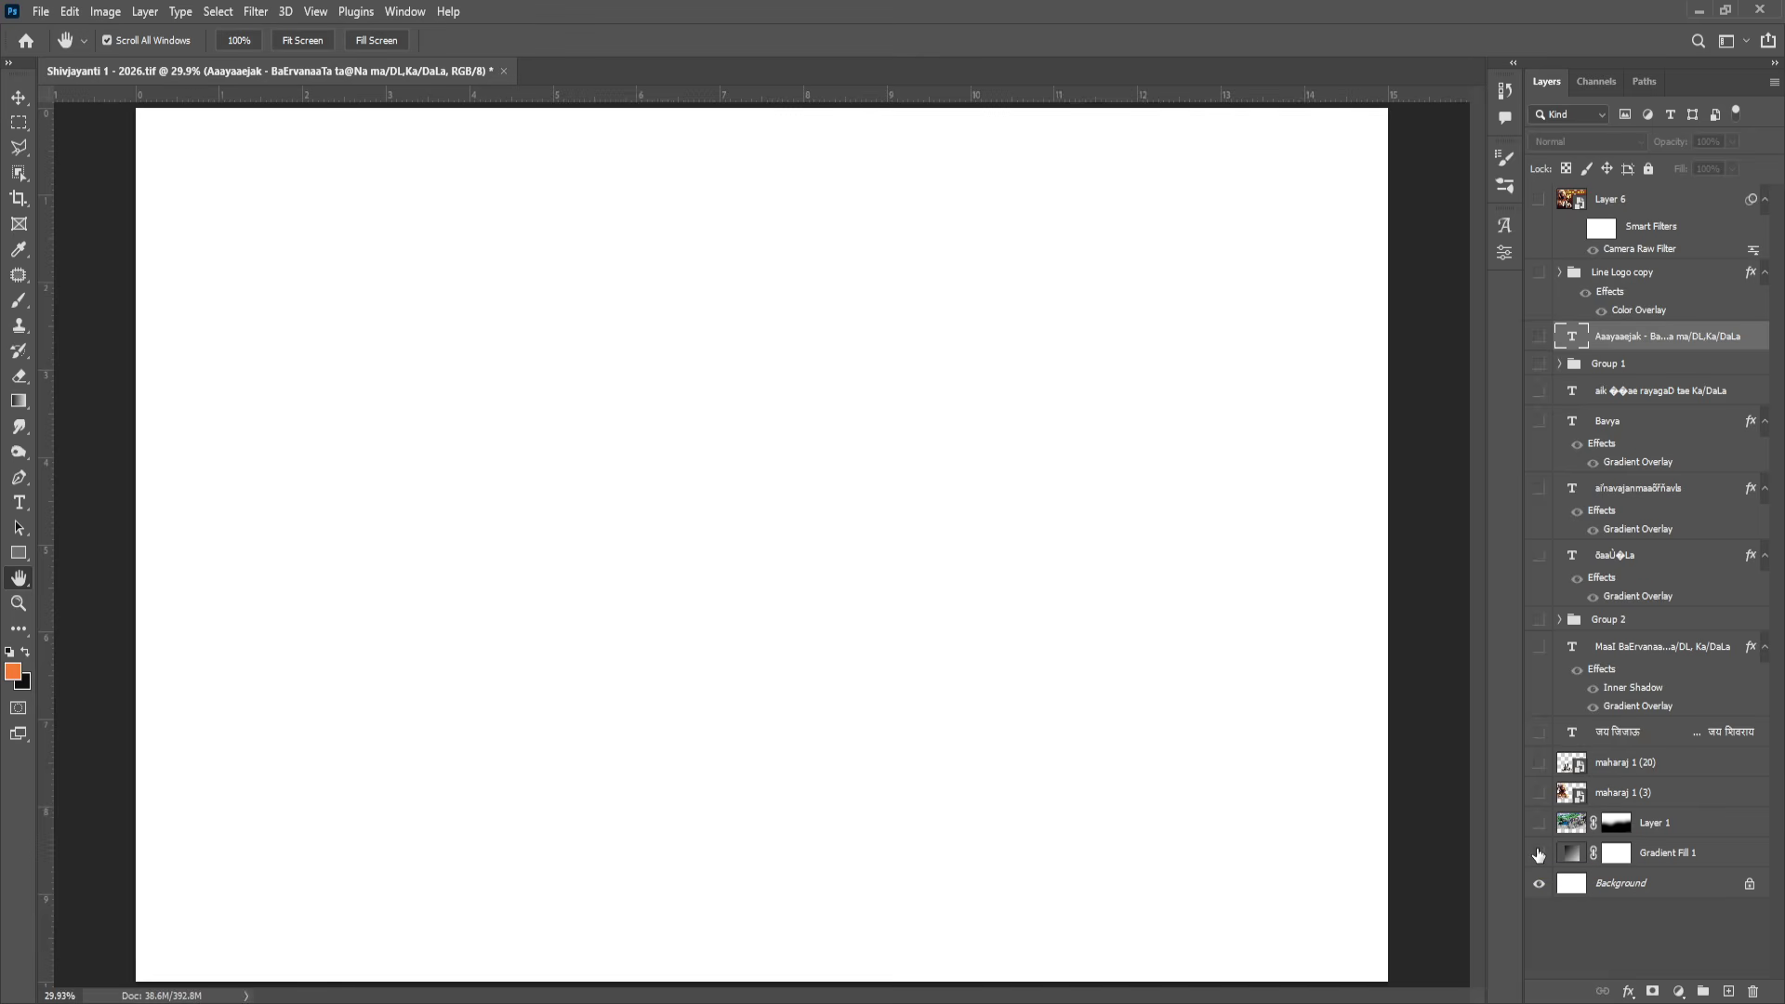
Show the Gradient Fill 1 layer and the fort photo on Layer 1, leaving Layer 1 selected.
{"action": "left_click", "coordinate": [1539, 853]}
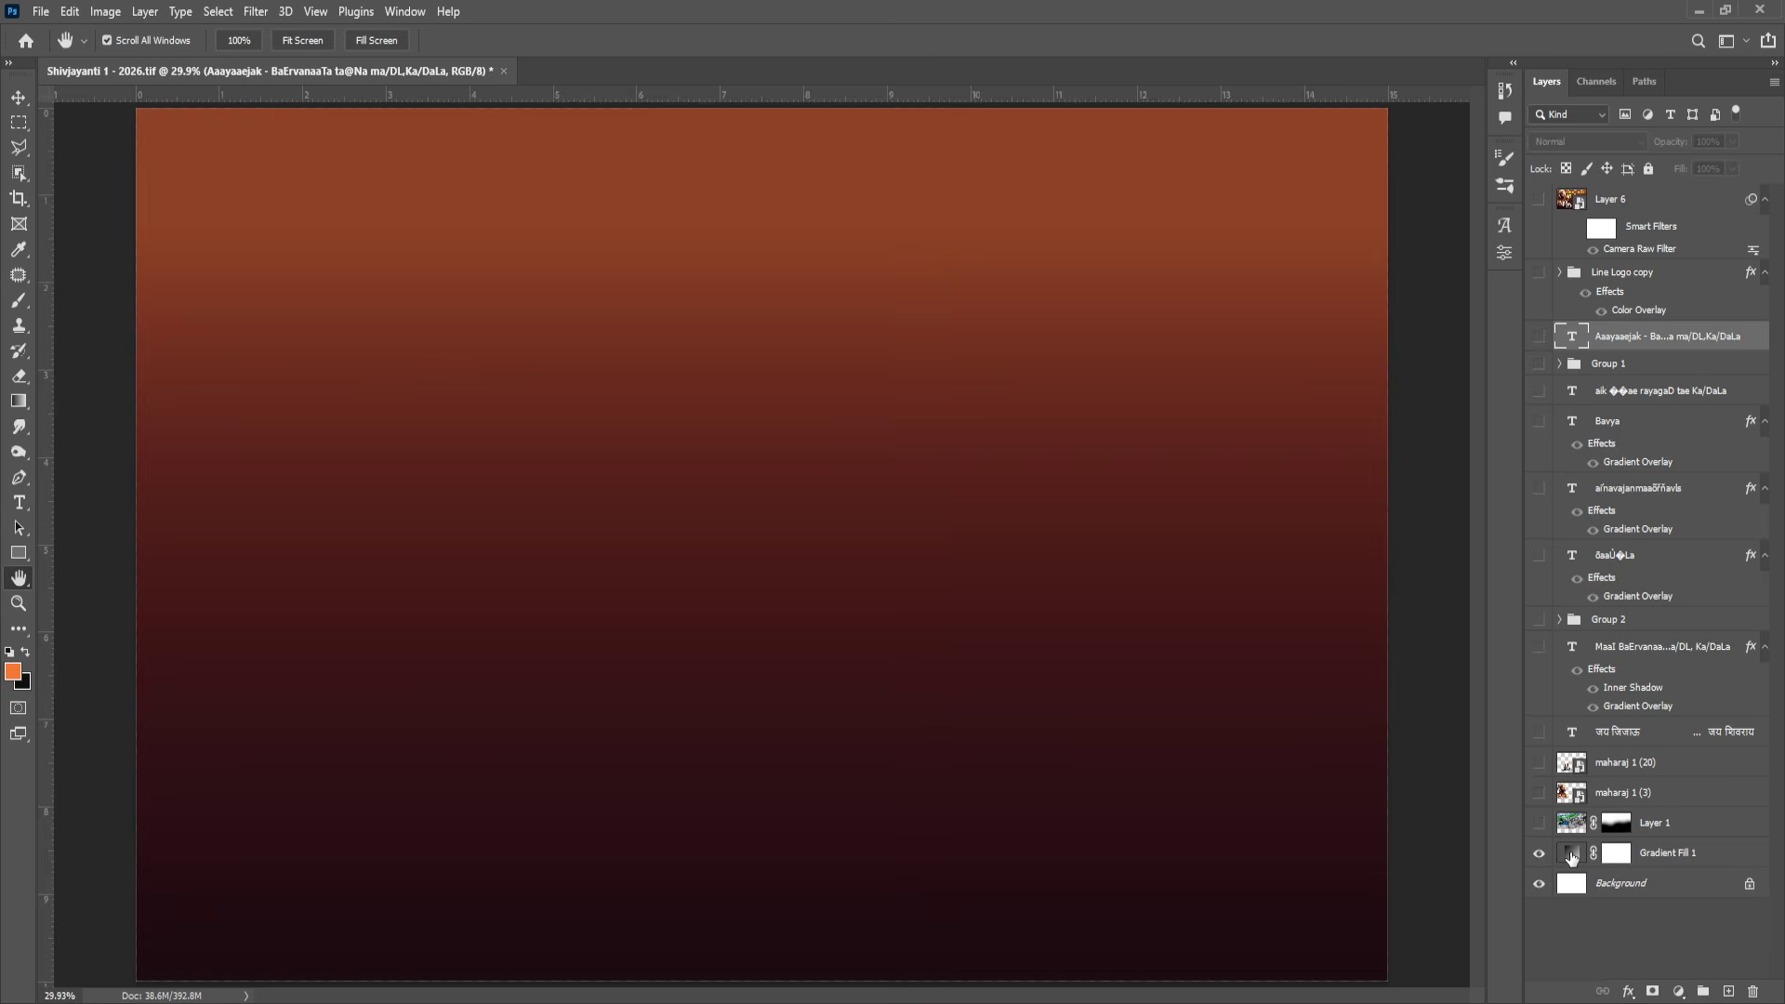
{"action": "left_click", "coordinate": [1569, 853]}
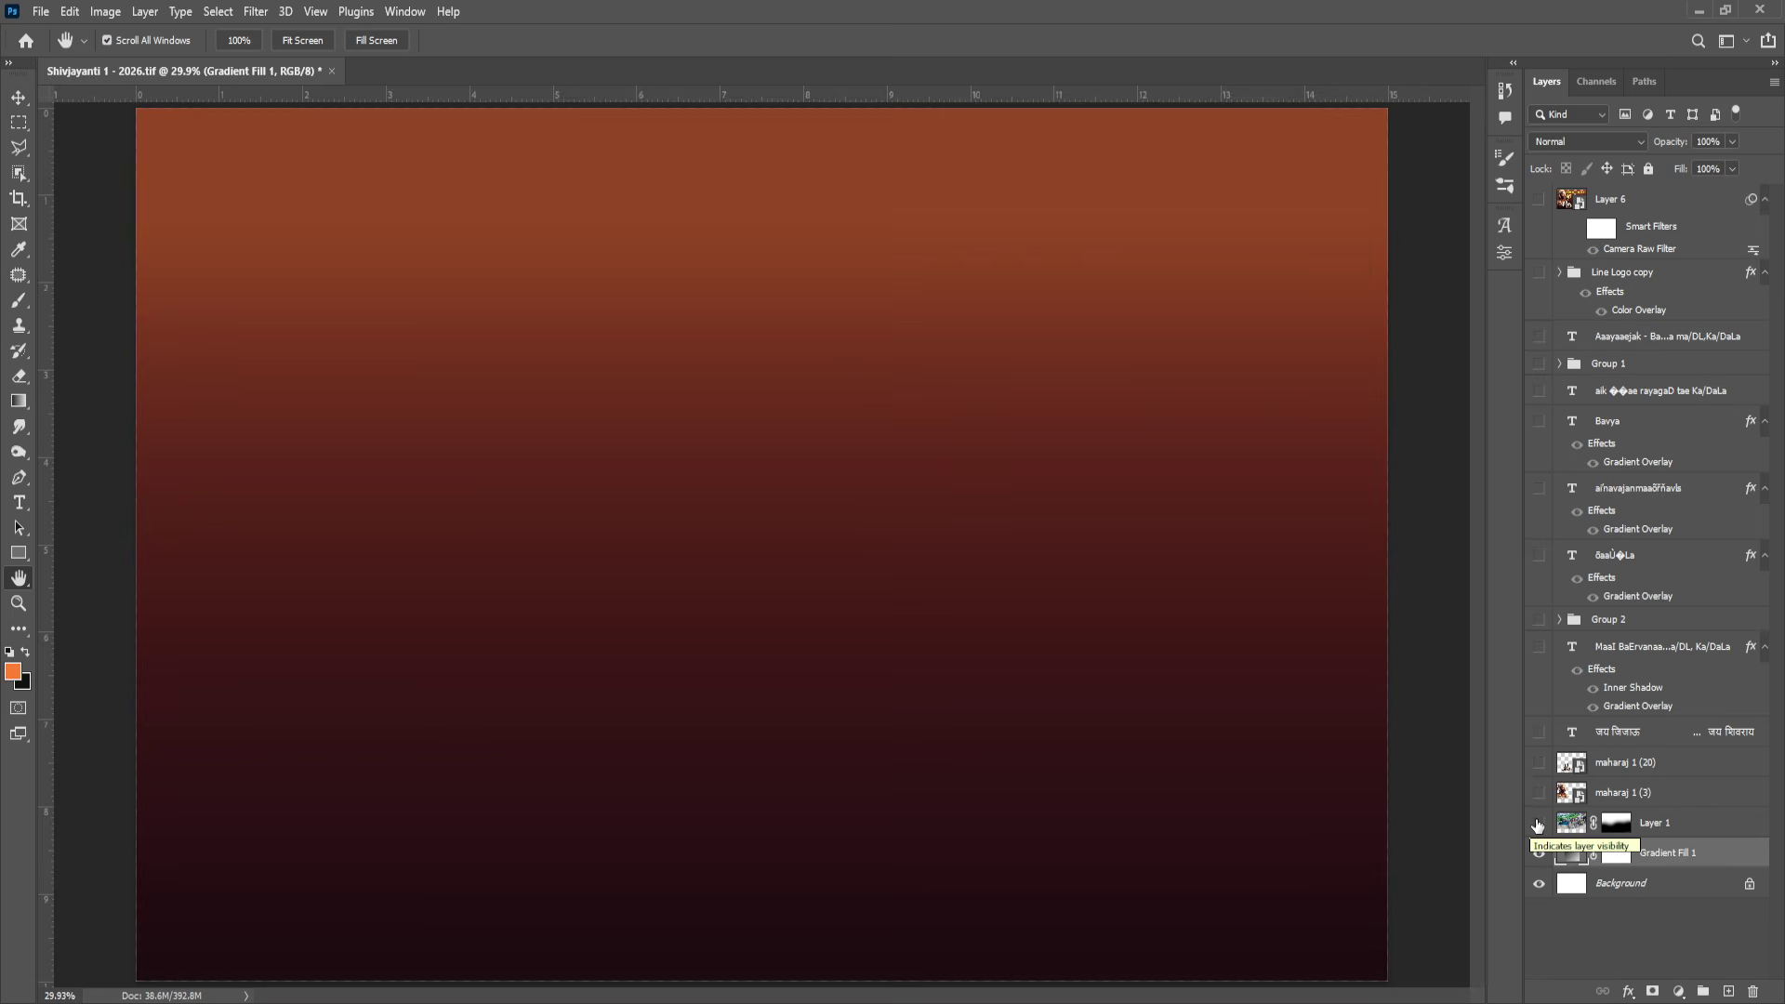
{"action": "left_click", "coordinate": [1539, 822]}
{"action": "left_click", "coordinate": [1638, 824]}
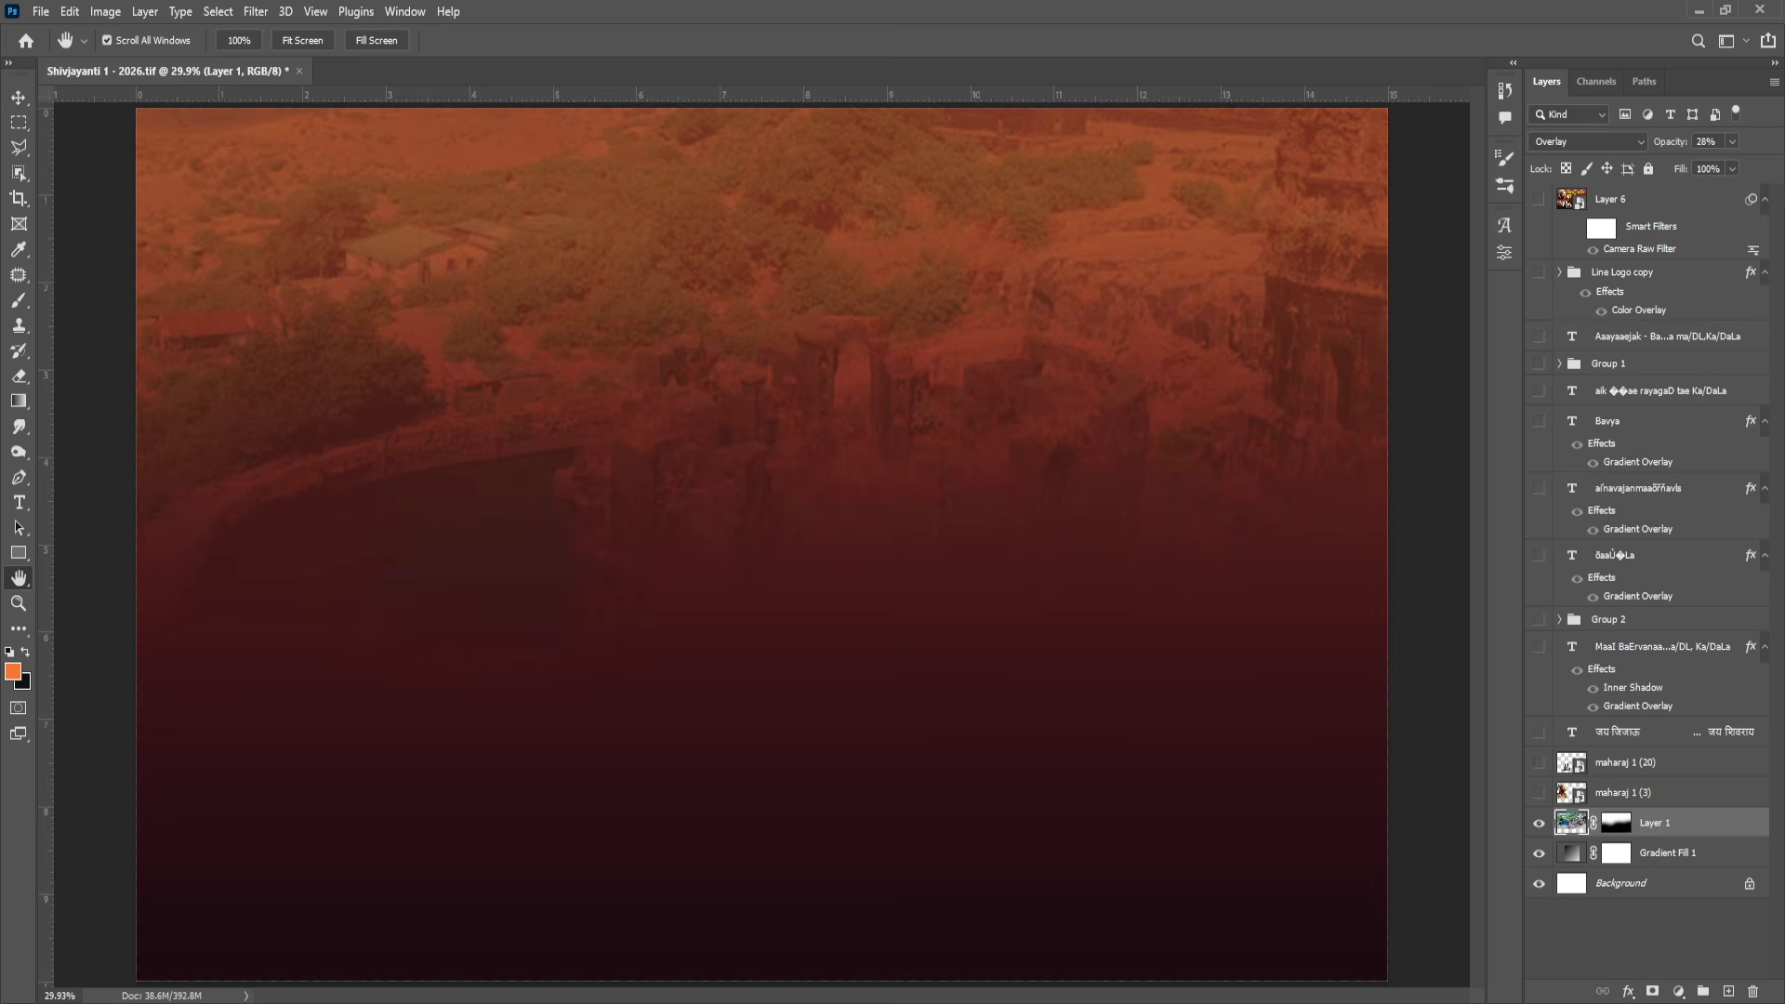
{"action": "left_click", "coordinate": [19, 97]}
{"action": "left_click_drag", "start_coordinate": [832, 539], "coordinate": [731, 524]}
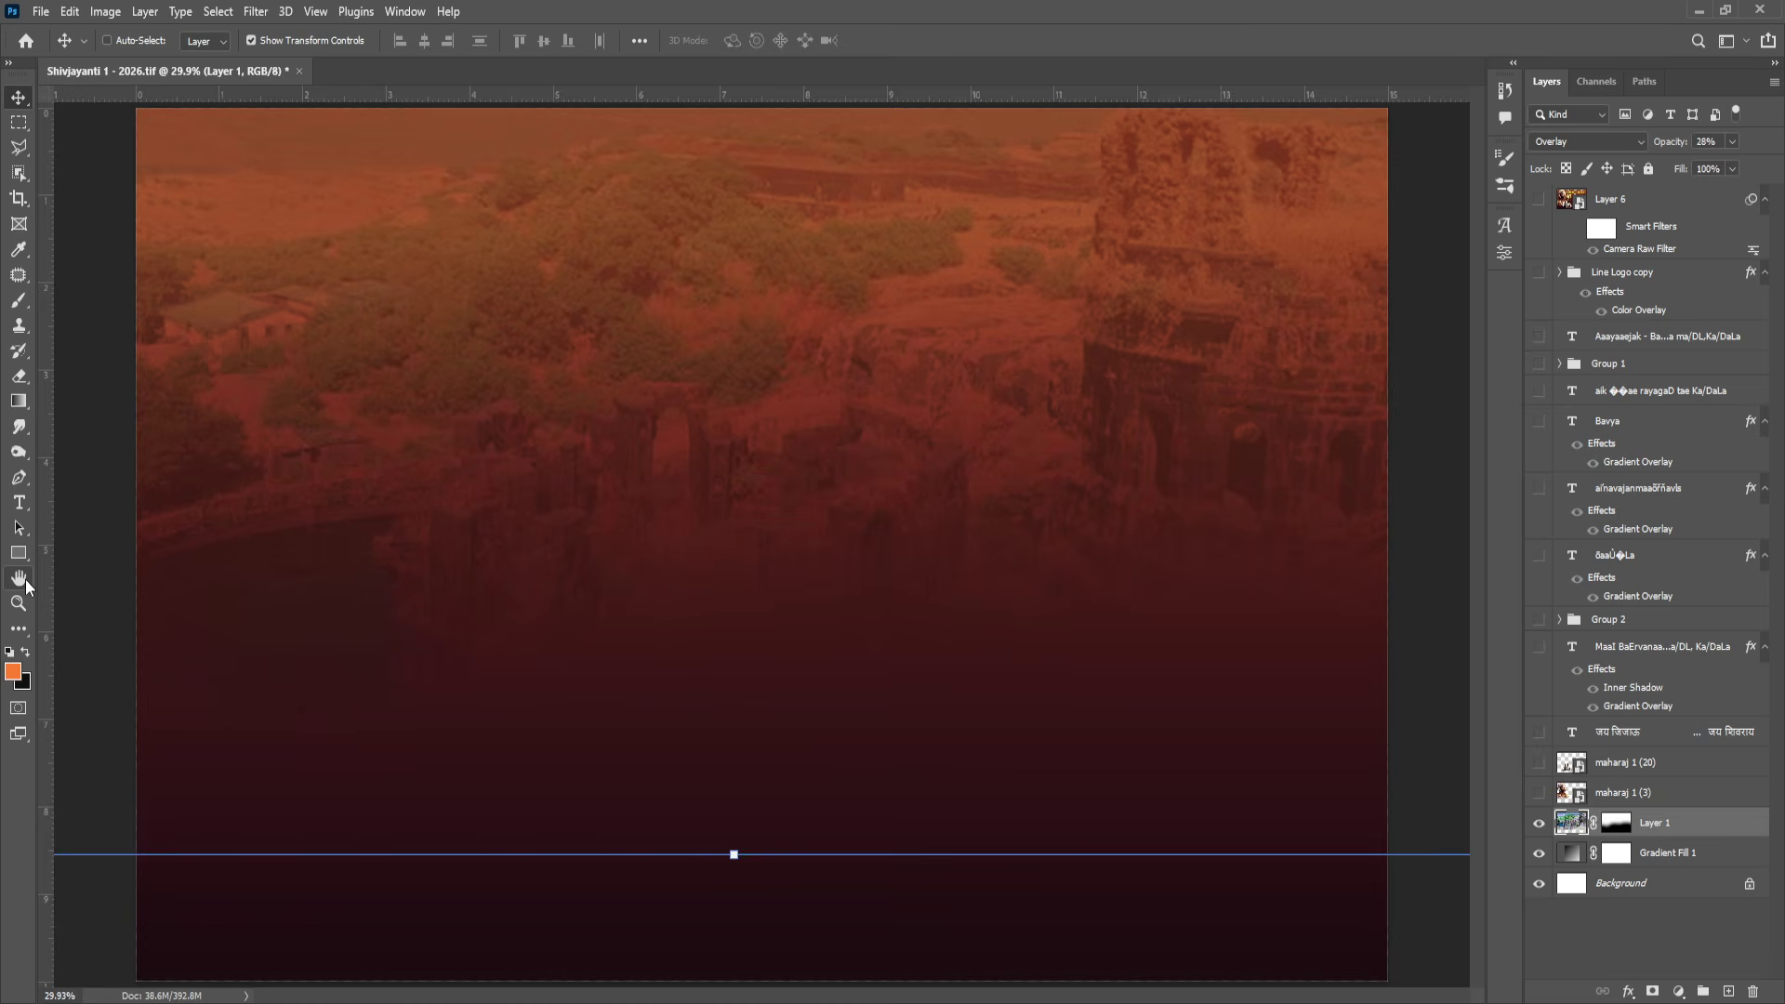
{"action": "key", "text": "ctrl+z"}
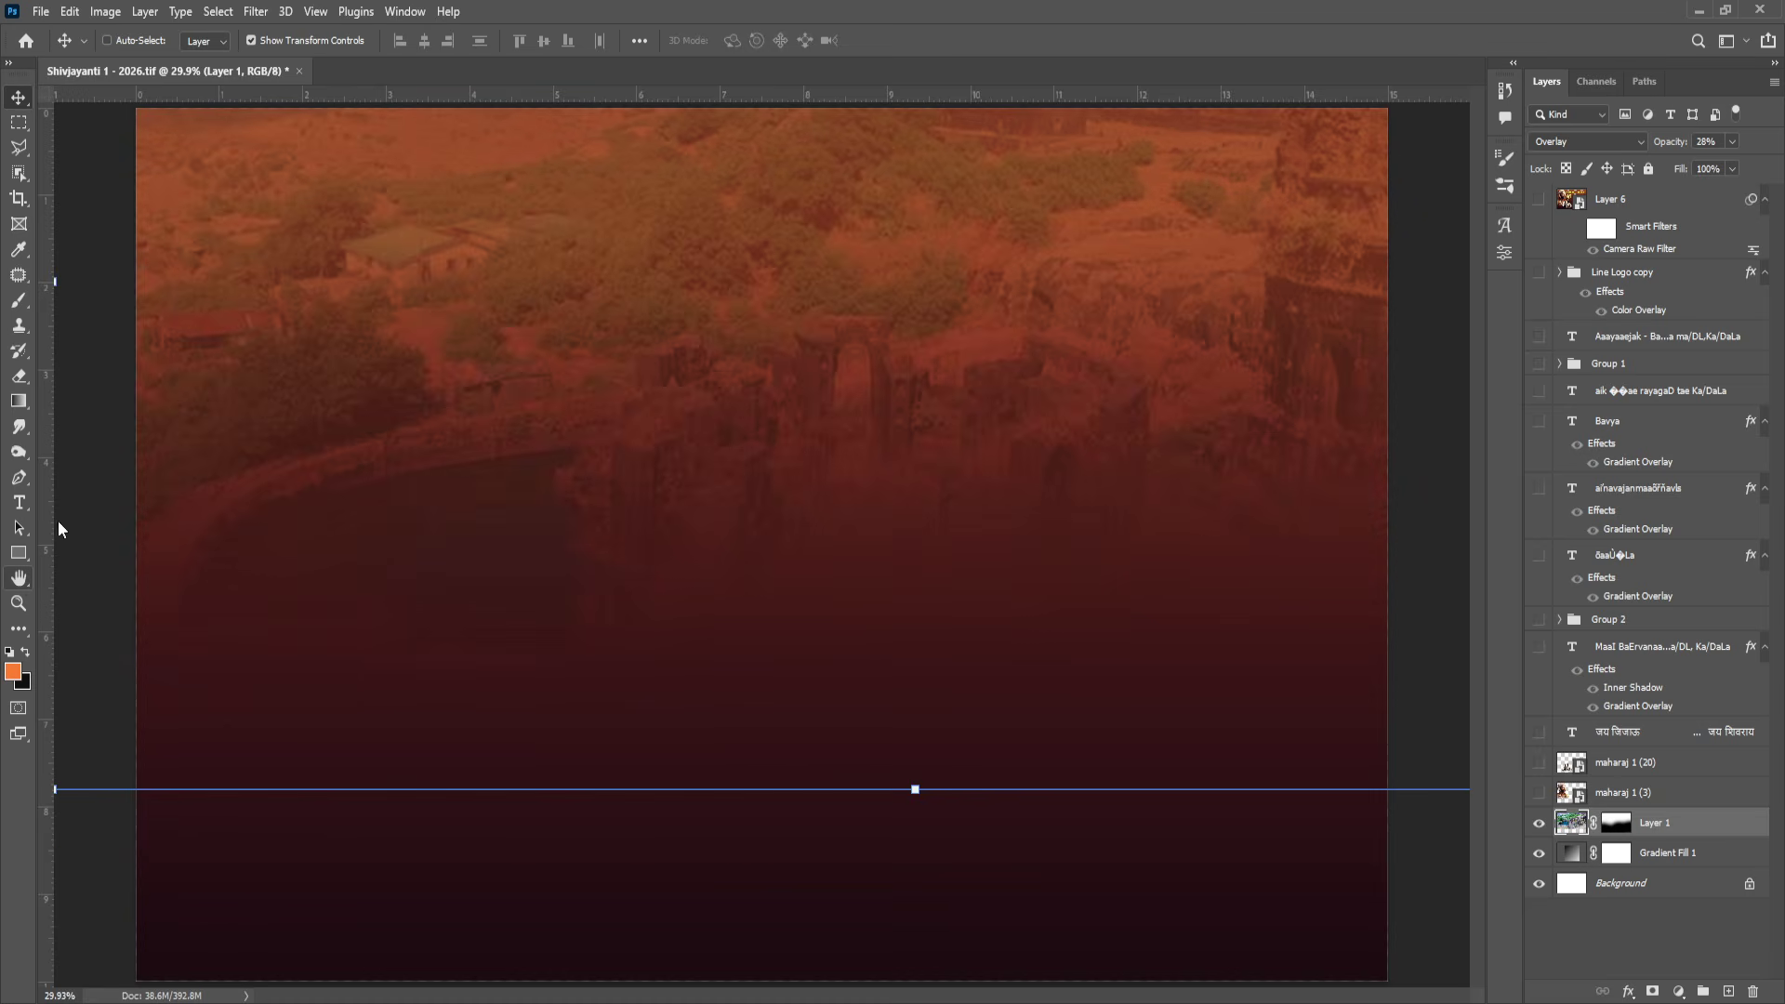
Show and select the maharaj 1 (3) portrait layer, try moving it toward the canvas centre, and undo the move.
{"action": "left_click", "coordinate": [1539, 792]}
{"action": "left_click", "coordinate": [1622, 792]}
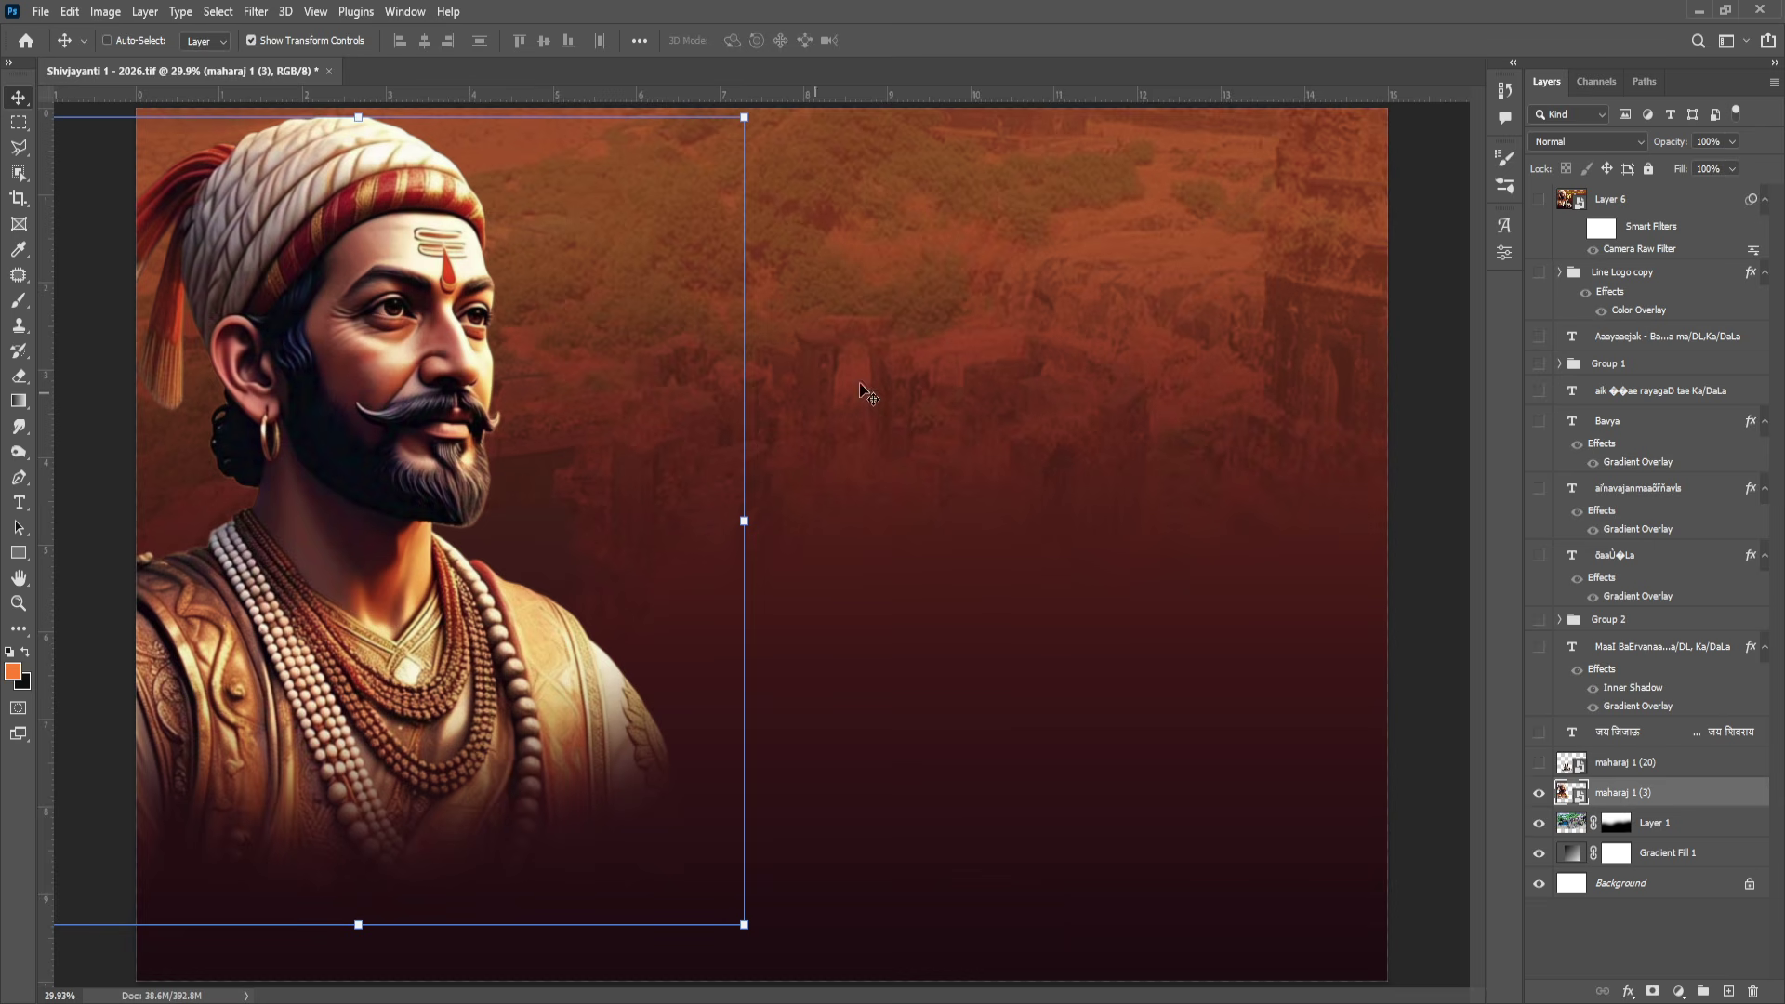
{"action": "left_click_drag", "start_coordinate": [389, 395], "coordinate": [787, 392]}
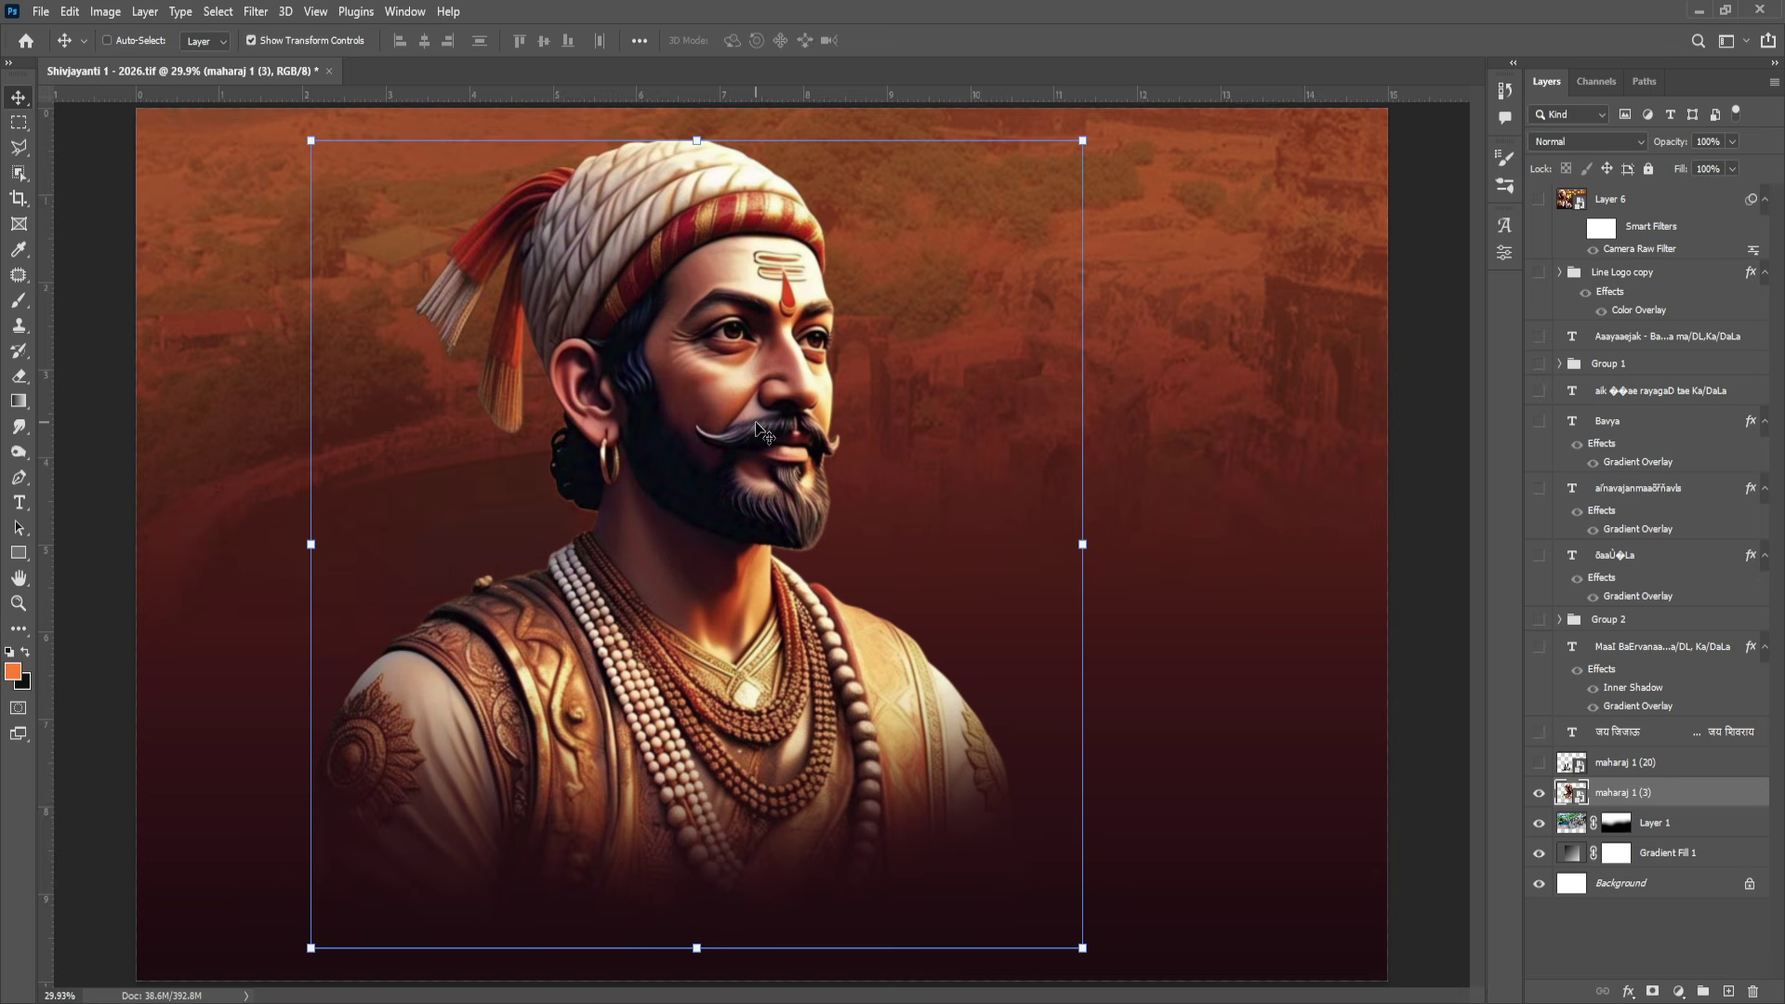
{"action": "key", "text": "ctrl+z"}
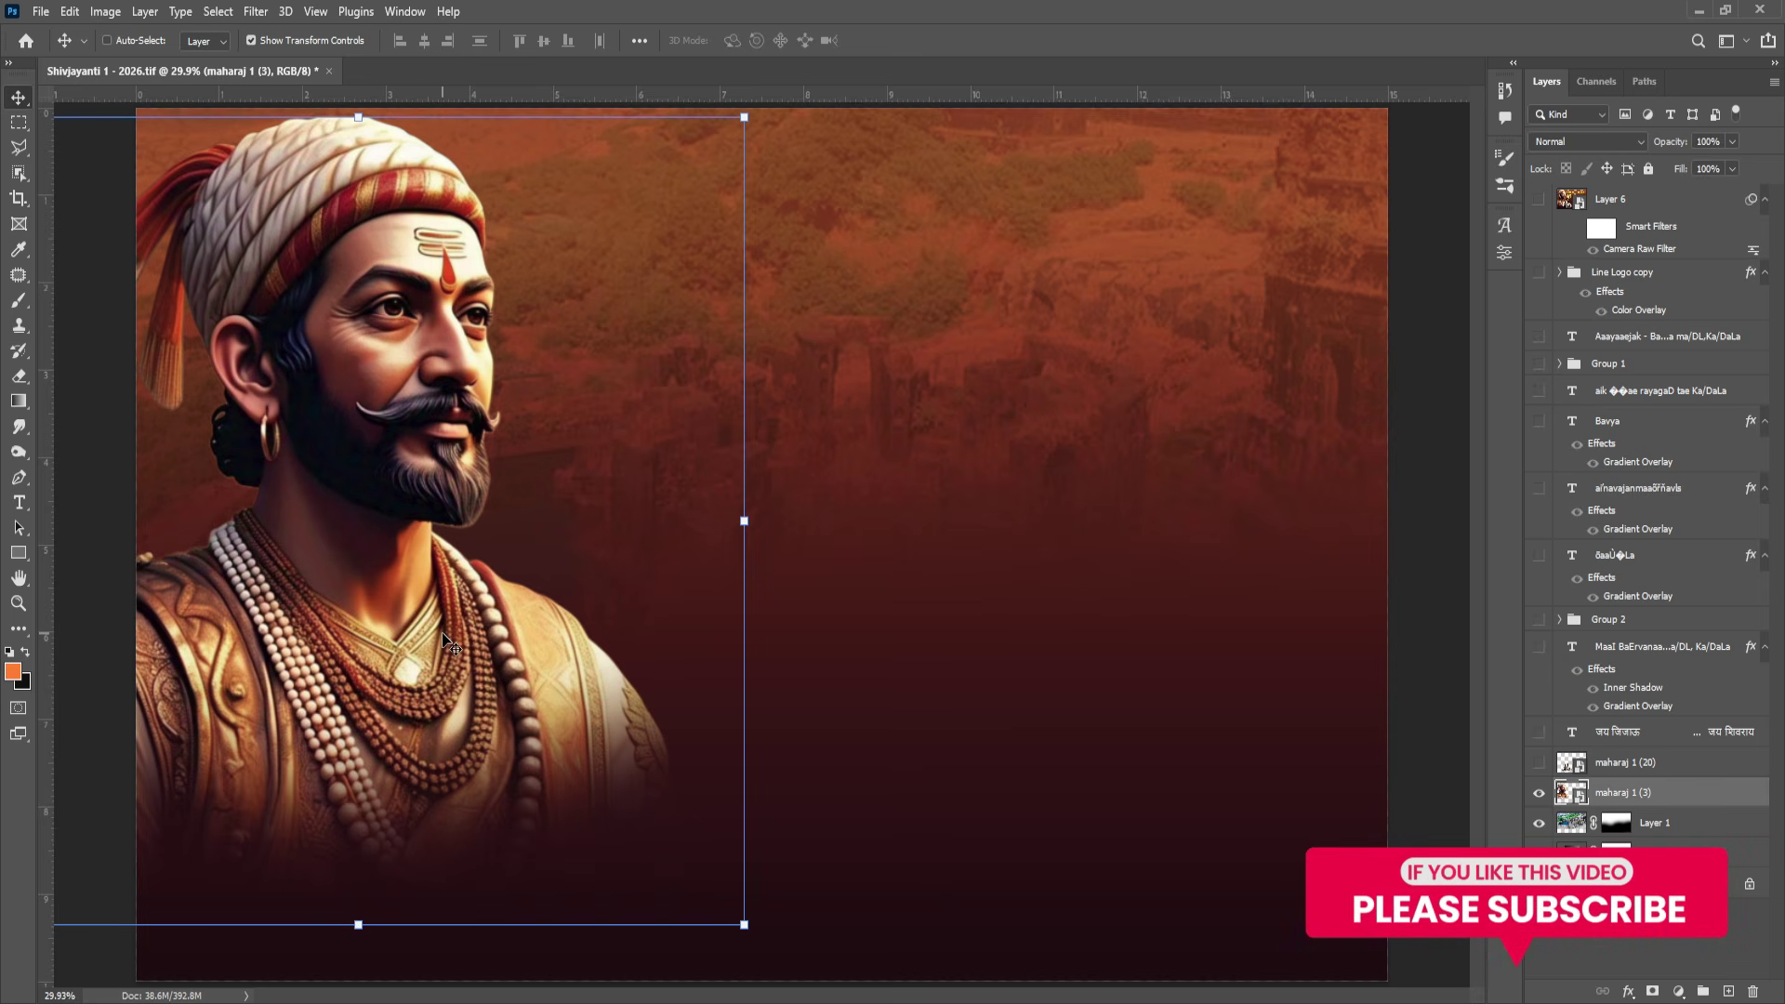
Show and select the maharaj 1 (20) layer with the horse and statue figure.
{"action": "left_click", "coordinate": [1539, 764]}
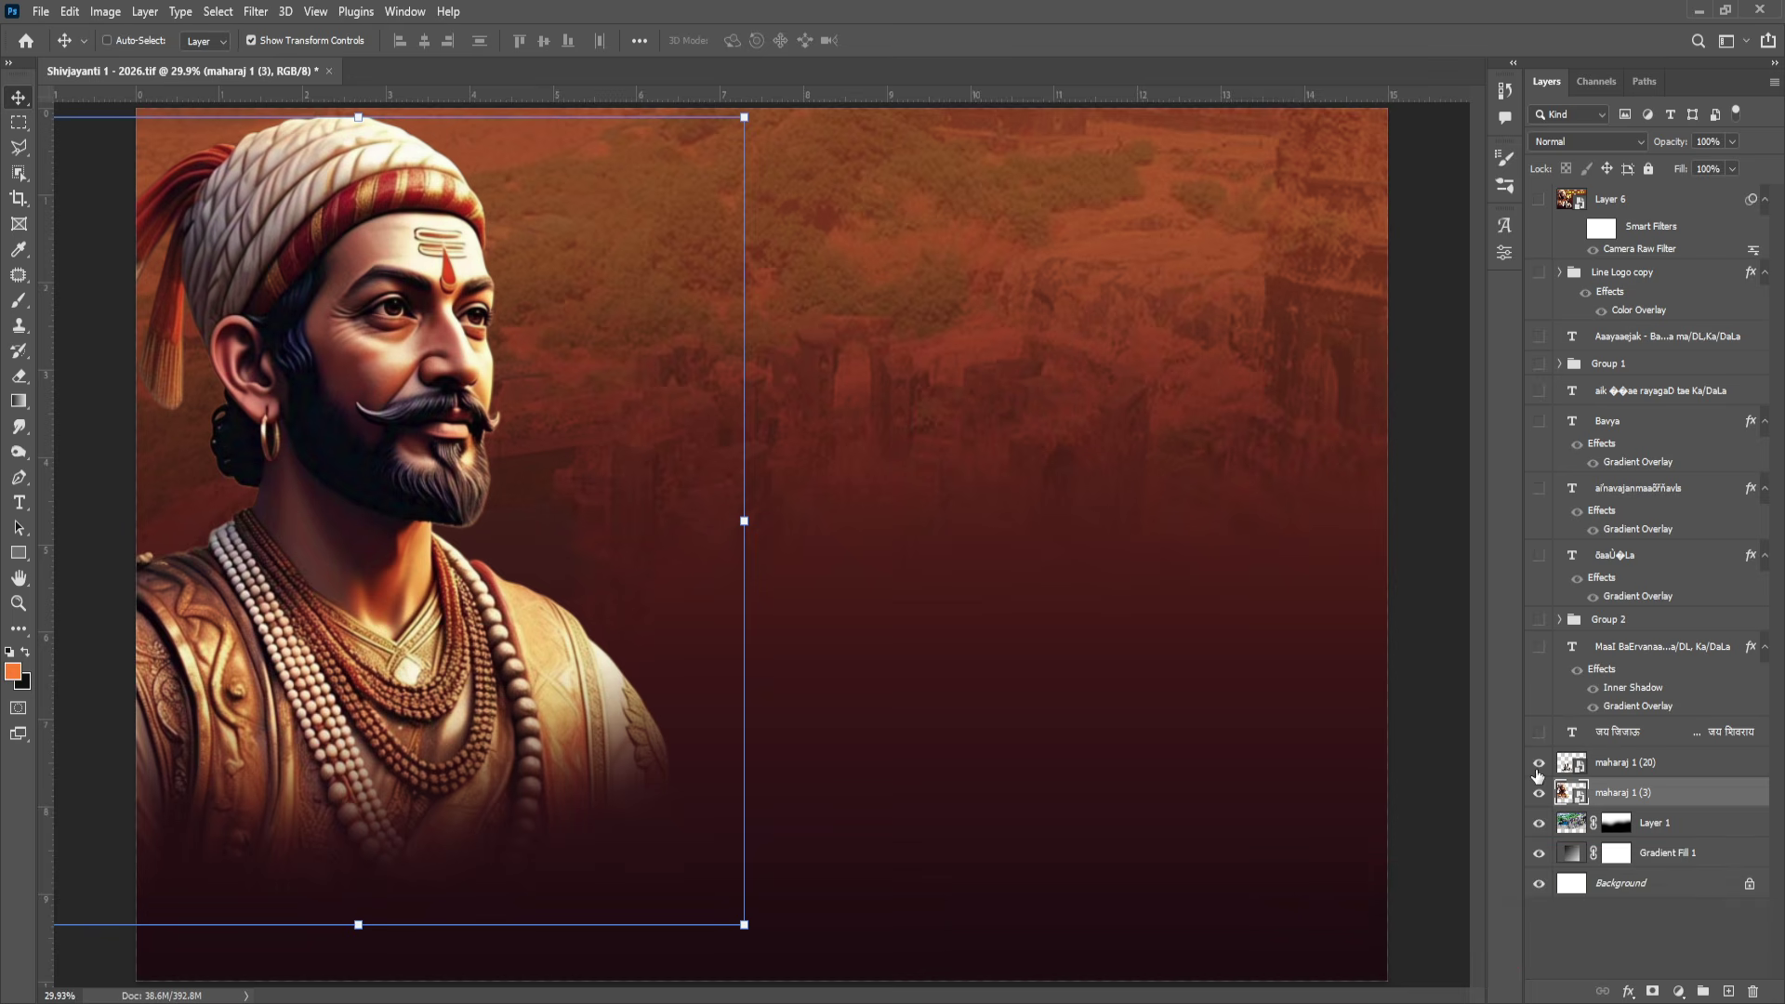
{"action": "left_click", "coordinate": [1659, 772]}
{"action": "scroll", "coordinate": [560, 754], "scroll_direction": "up", "scroll_amount": 4}
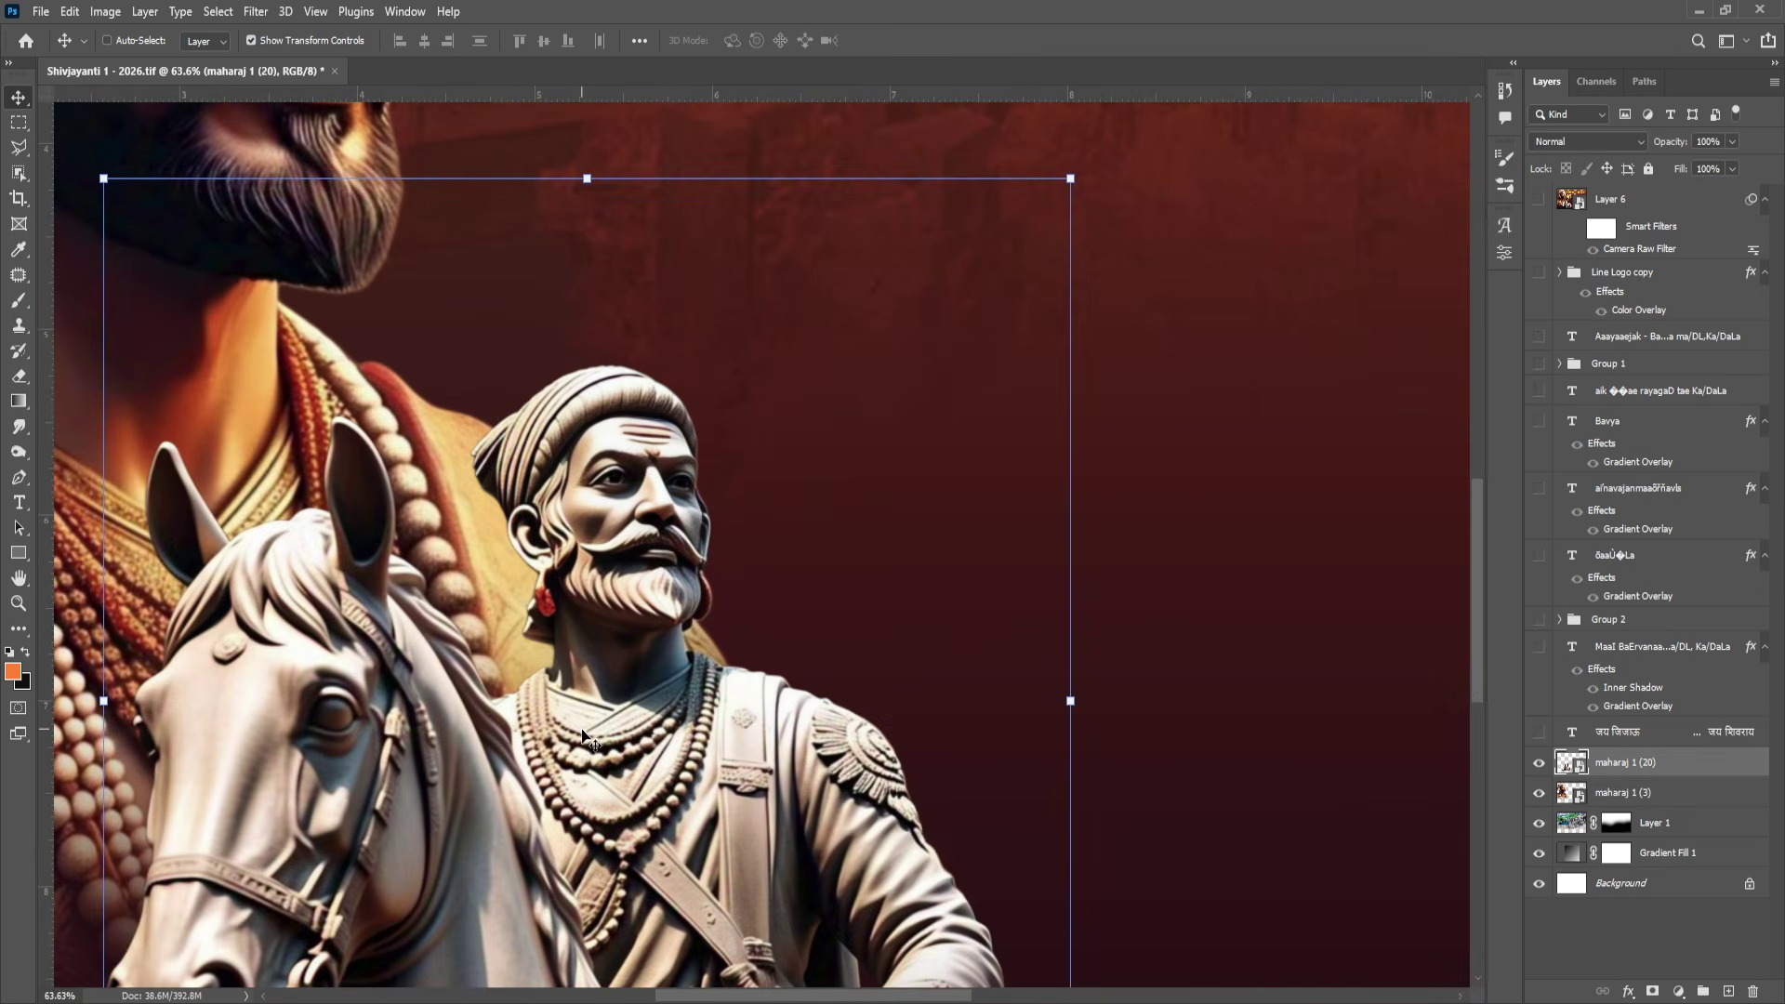
{"action": "left_click_drag", "start_coordinate": [656, 741], "coordinate": [946, 412]}
{"action": "scroll", "coordinate": [946, 413], "scroll_direction": "down", "scroll_amount": 3}
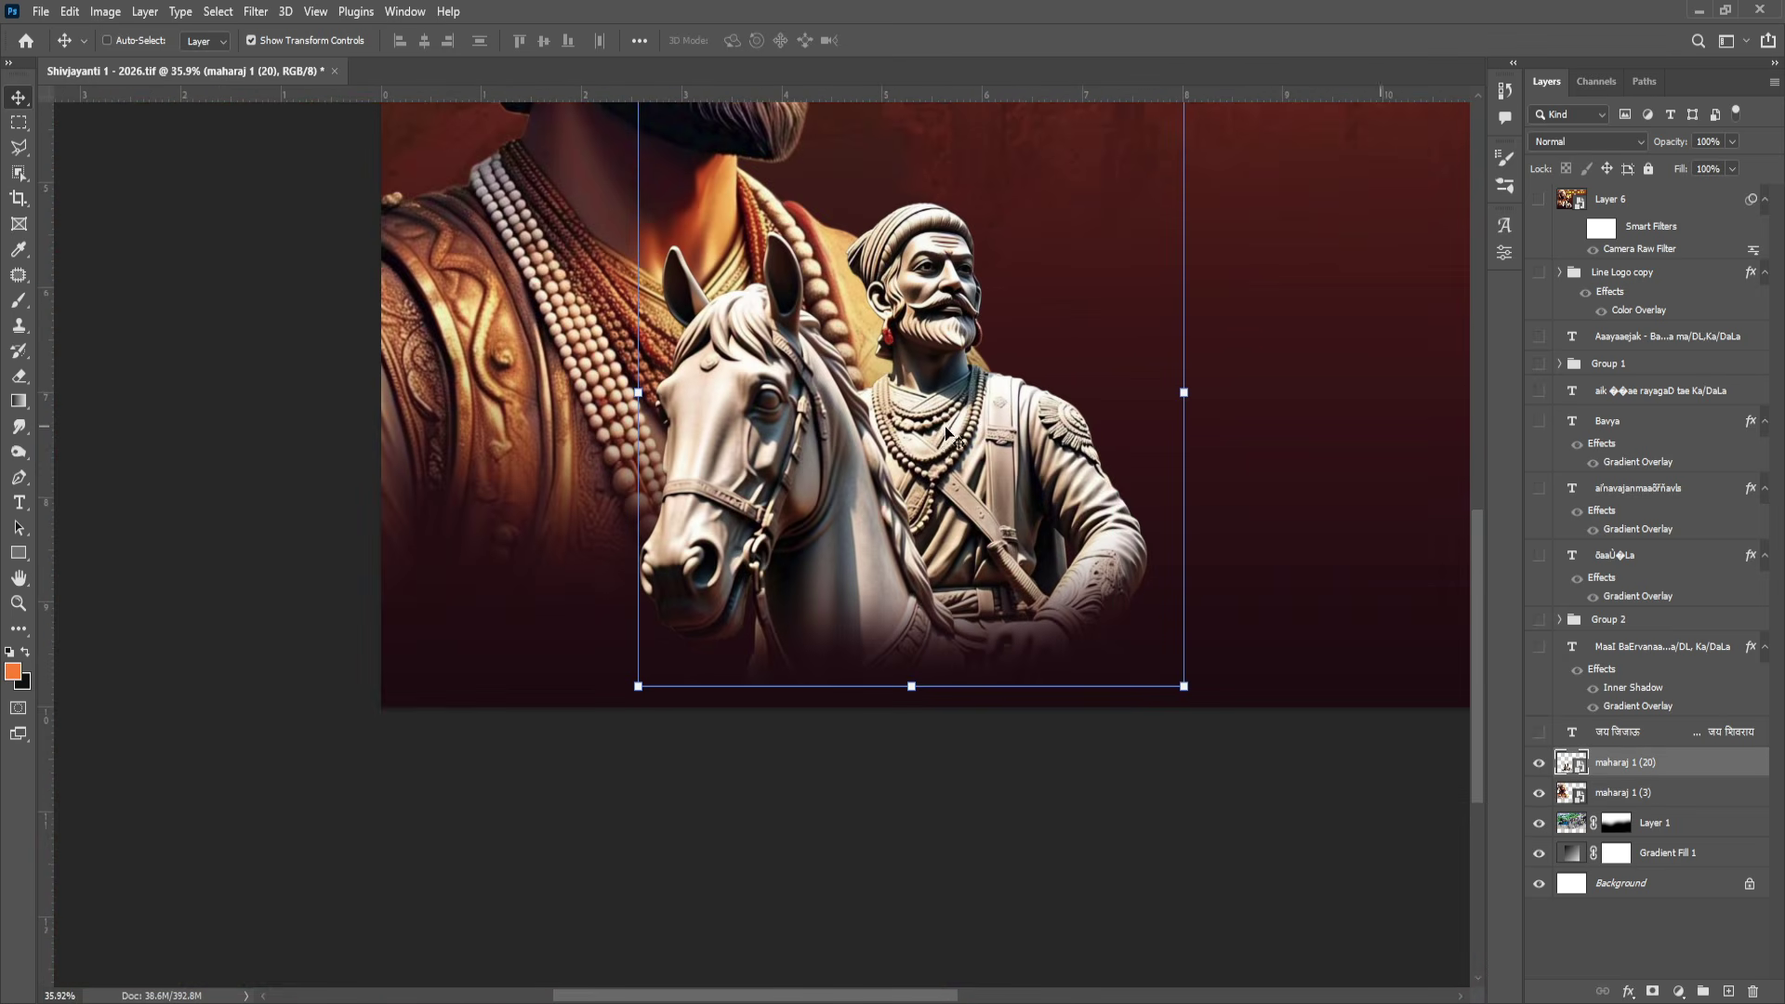
{"action": "left_click", "coordinate": [19, 577]}
{"action": "left_click", "coordinate": [302, 40]}
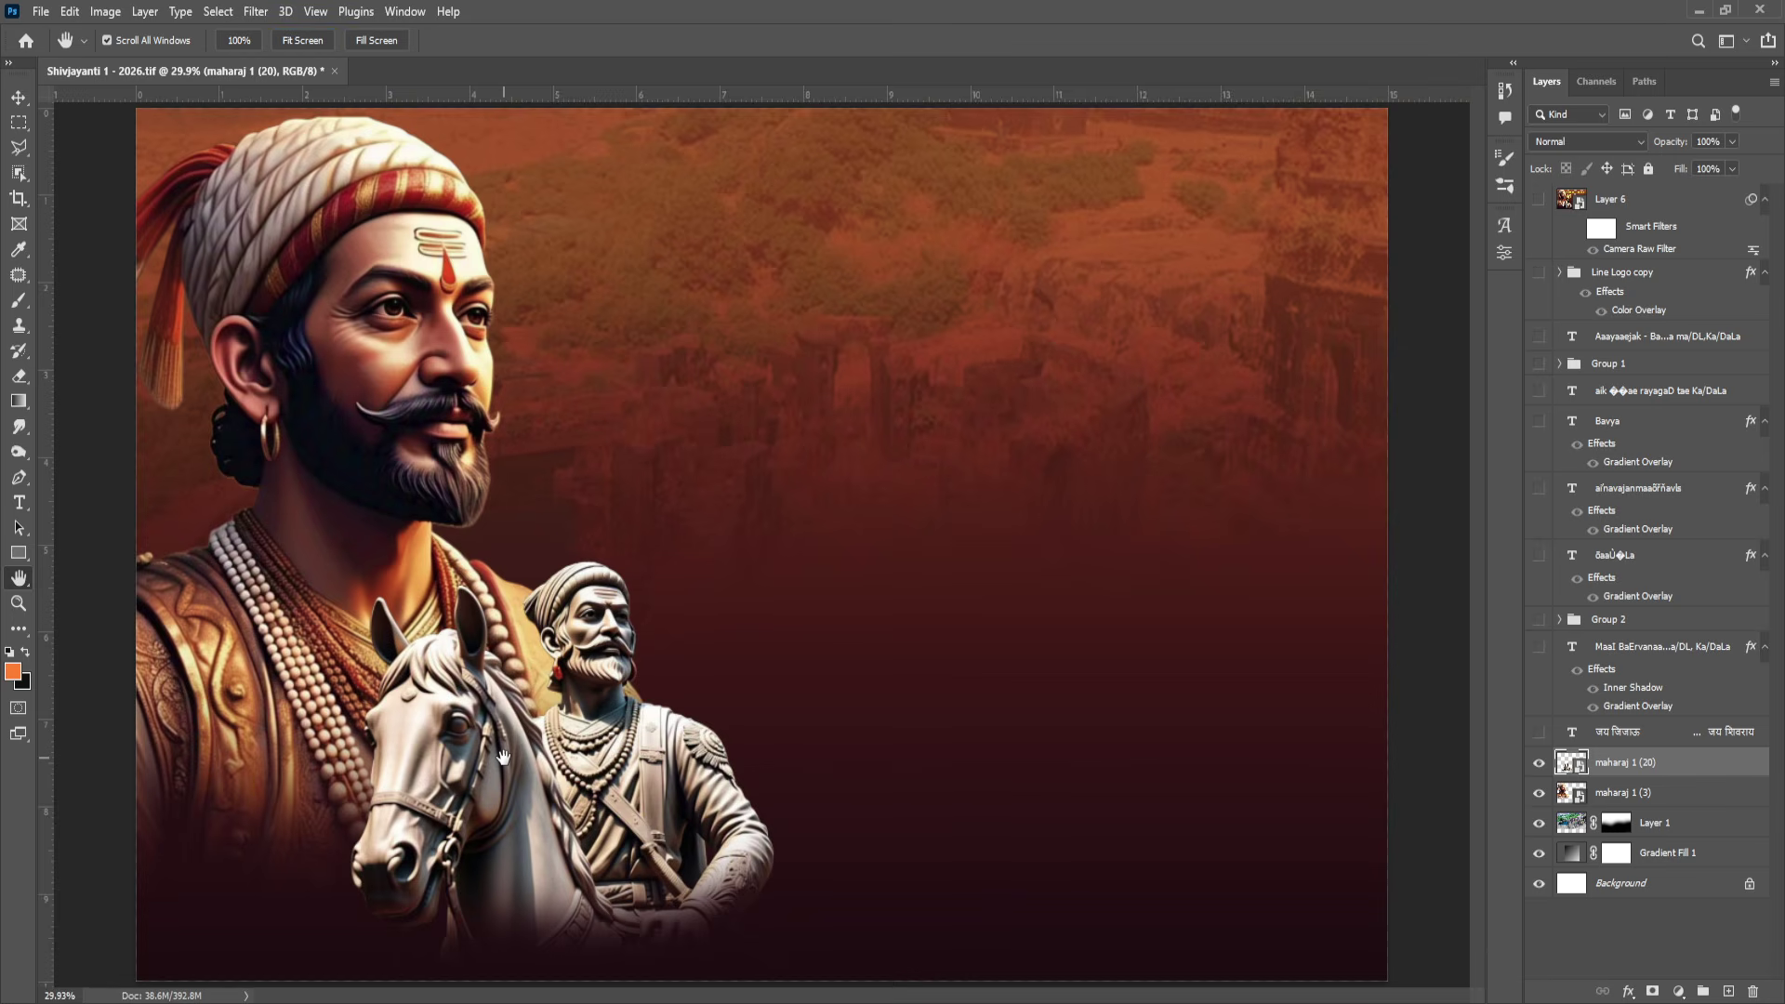
Show and select the जय जिजाऊ, जय शिवराय, जय शंभूराजे slogan text layer along the banner's upper edge.
{"action": "left_click", "coordinate": [1539, 733]}
{"action": "left_click", "coordinate": [1639, 741]}
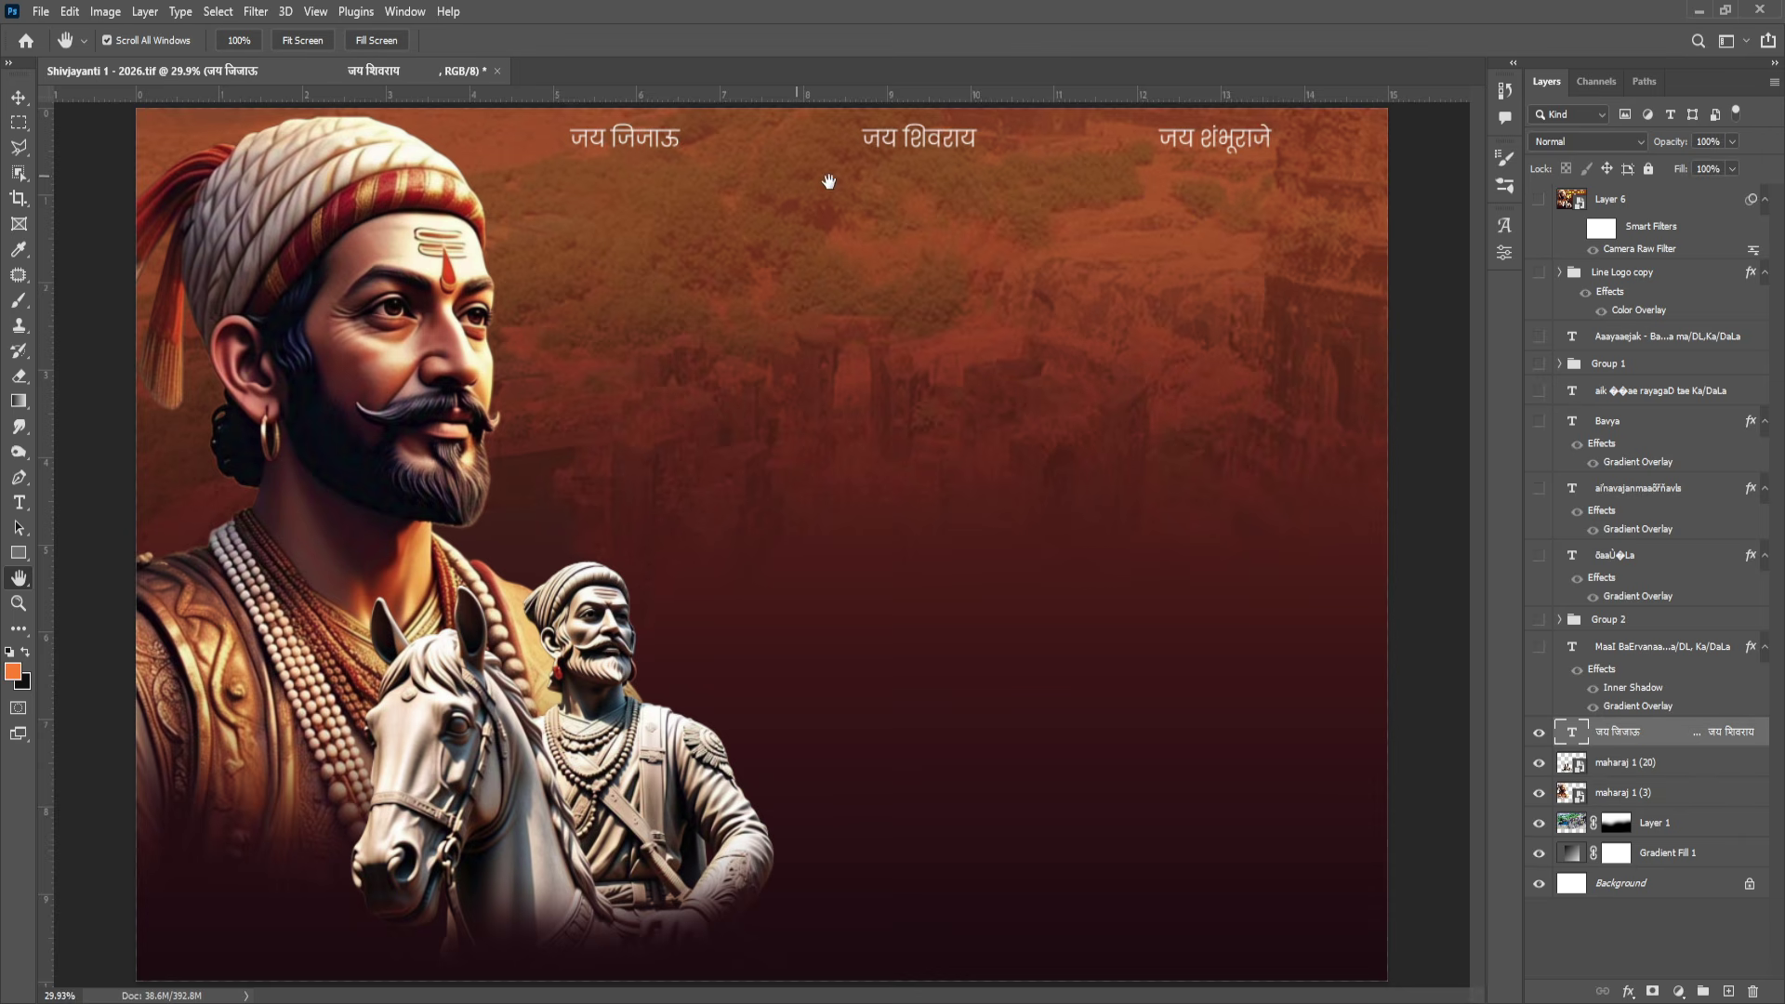
{"action": "left_click_drag", "start_coordinate": [983, 238], "coordinate": [1086, 239]}
{"action": "scroll", "coordinate": [1008, 474], "scroll_direction": "down", "scroll_amount": 8}
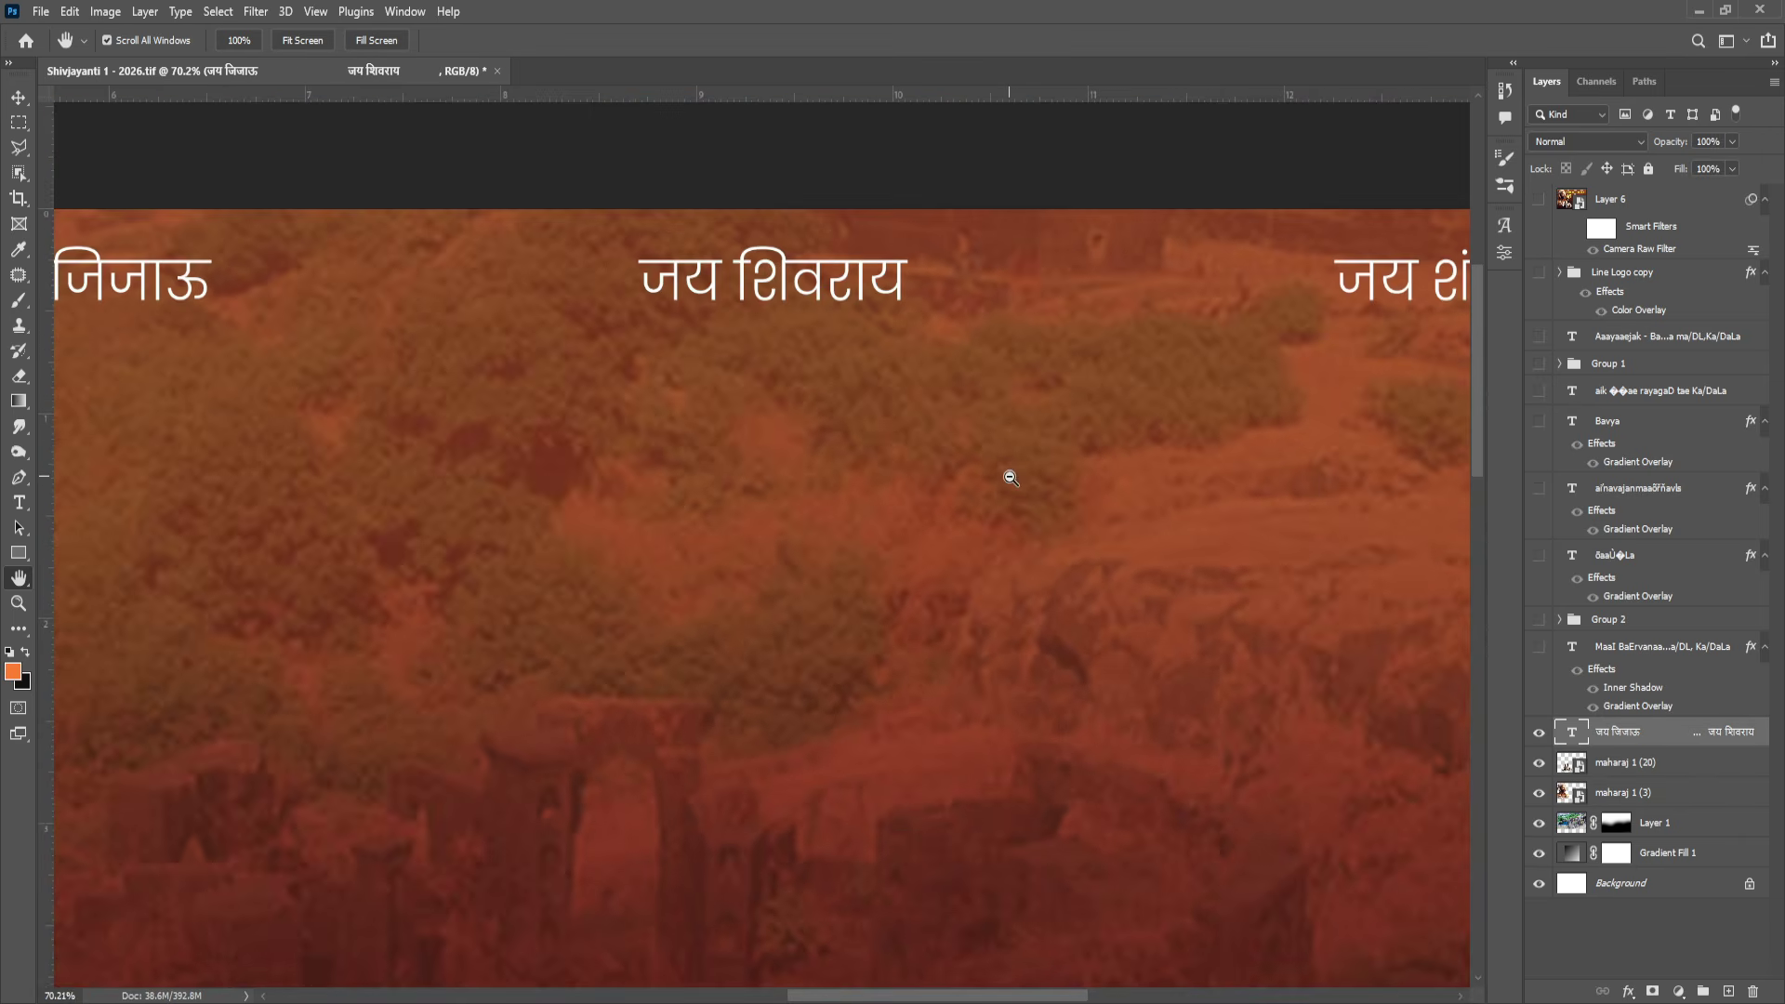
{"action": "scroll", "coordinate": [1004, 464], "scroll_direction": "up", "scroll_amount": 2}
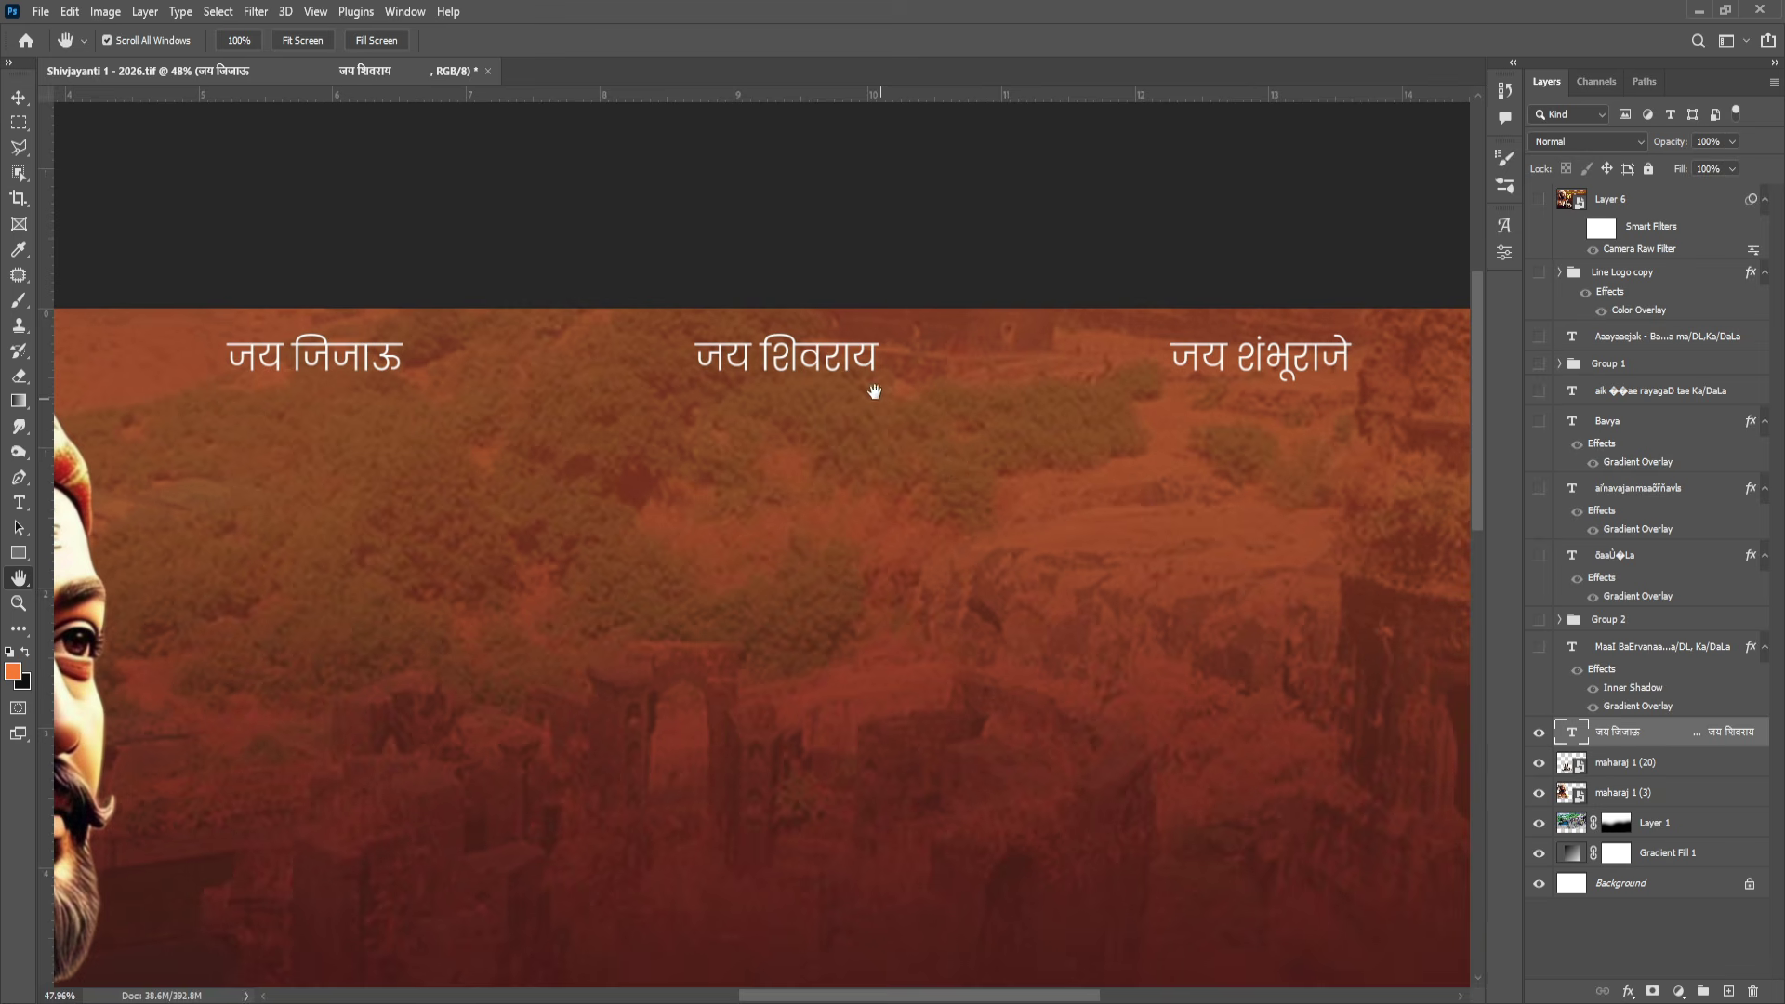
Check the font settings of the whole slogan line with the Type tool, leaving the text as is.
{"action": "key", "text": "t"}
{"action": "left_click", "coordinate": [826, 354]}
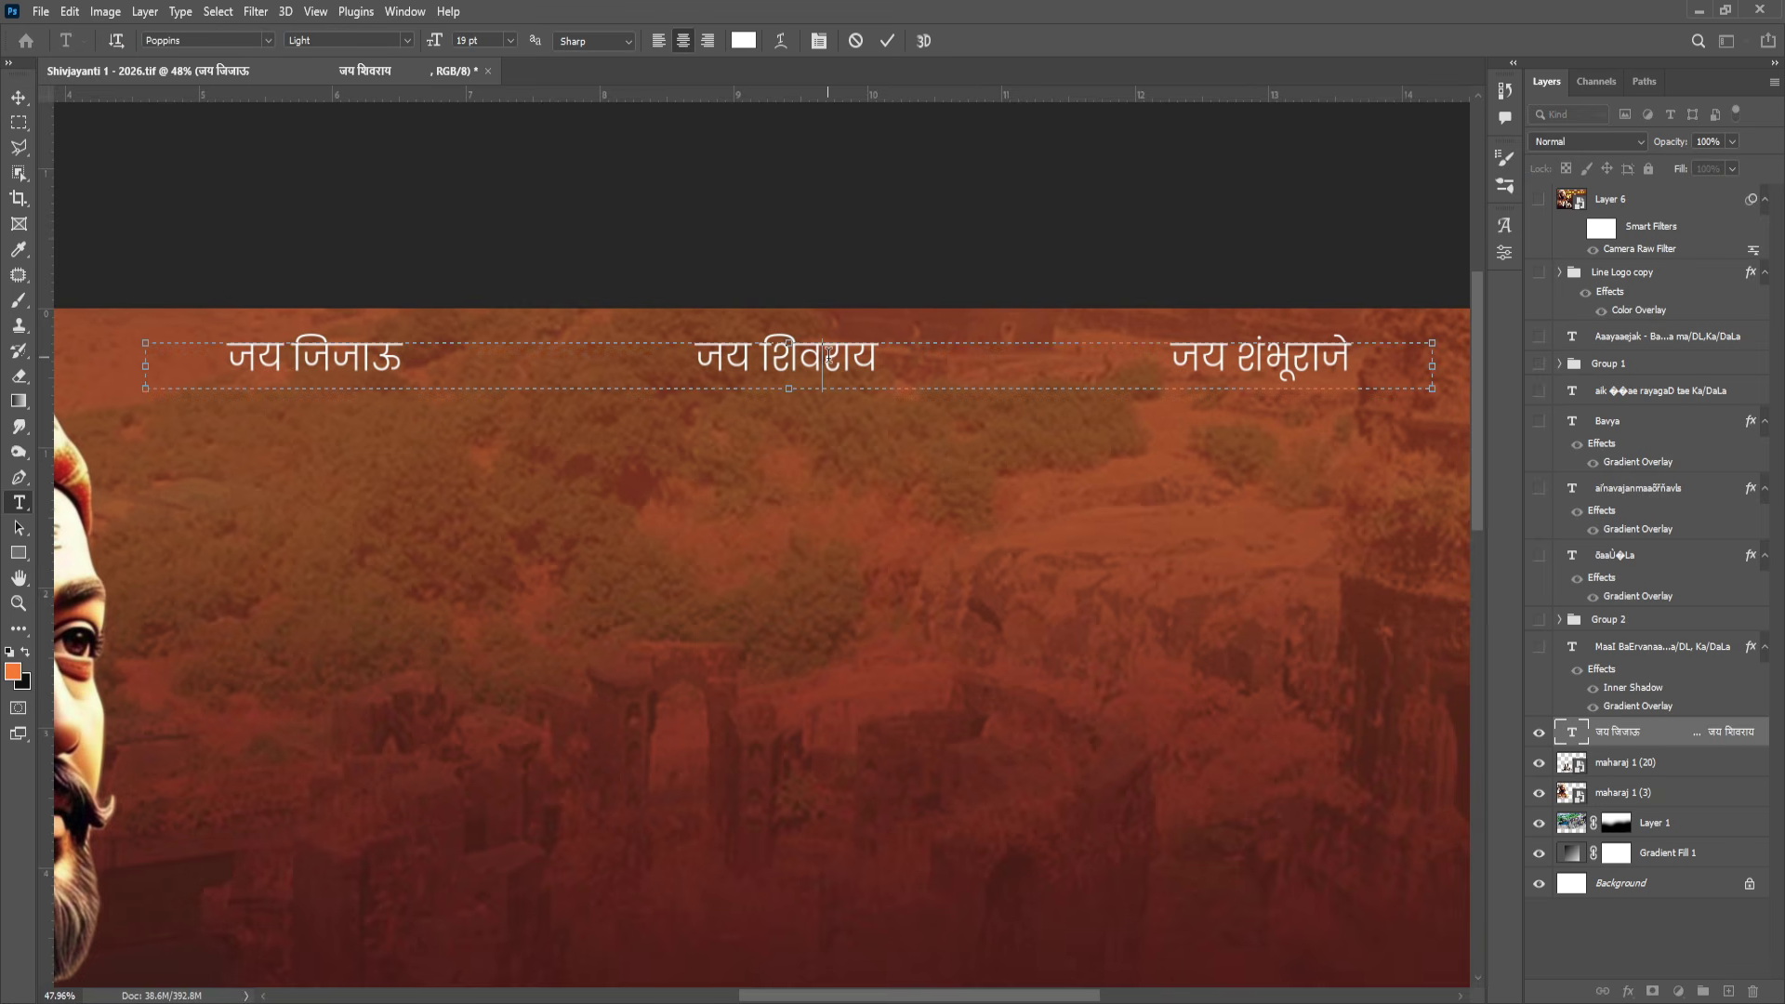
{"action": "key", "text": "ctrl+a"}
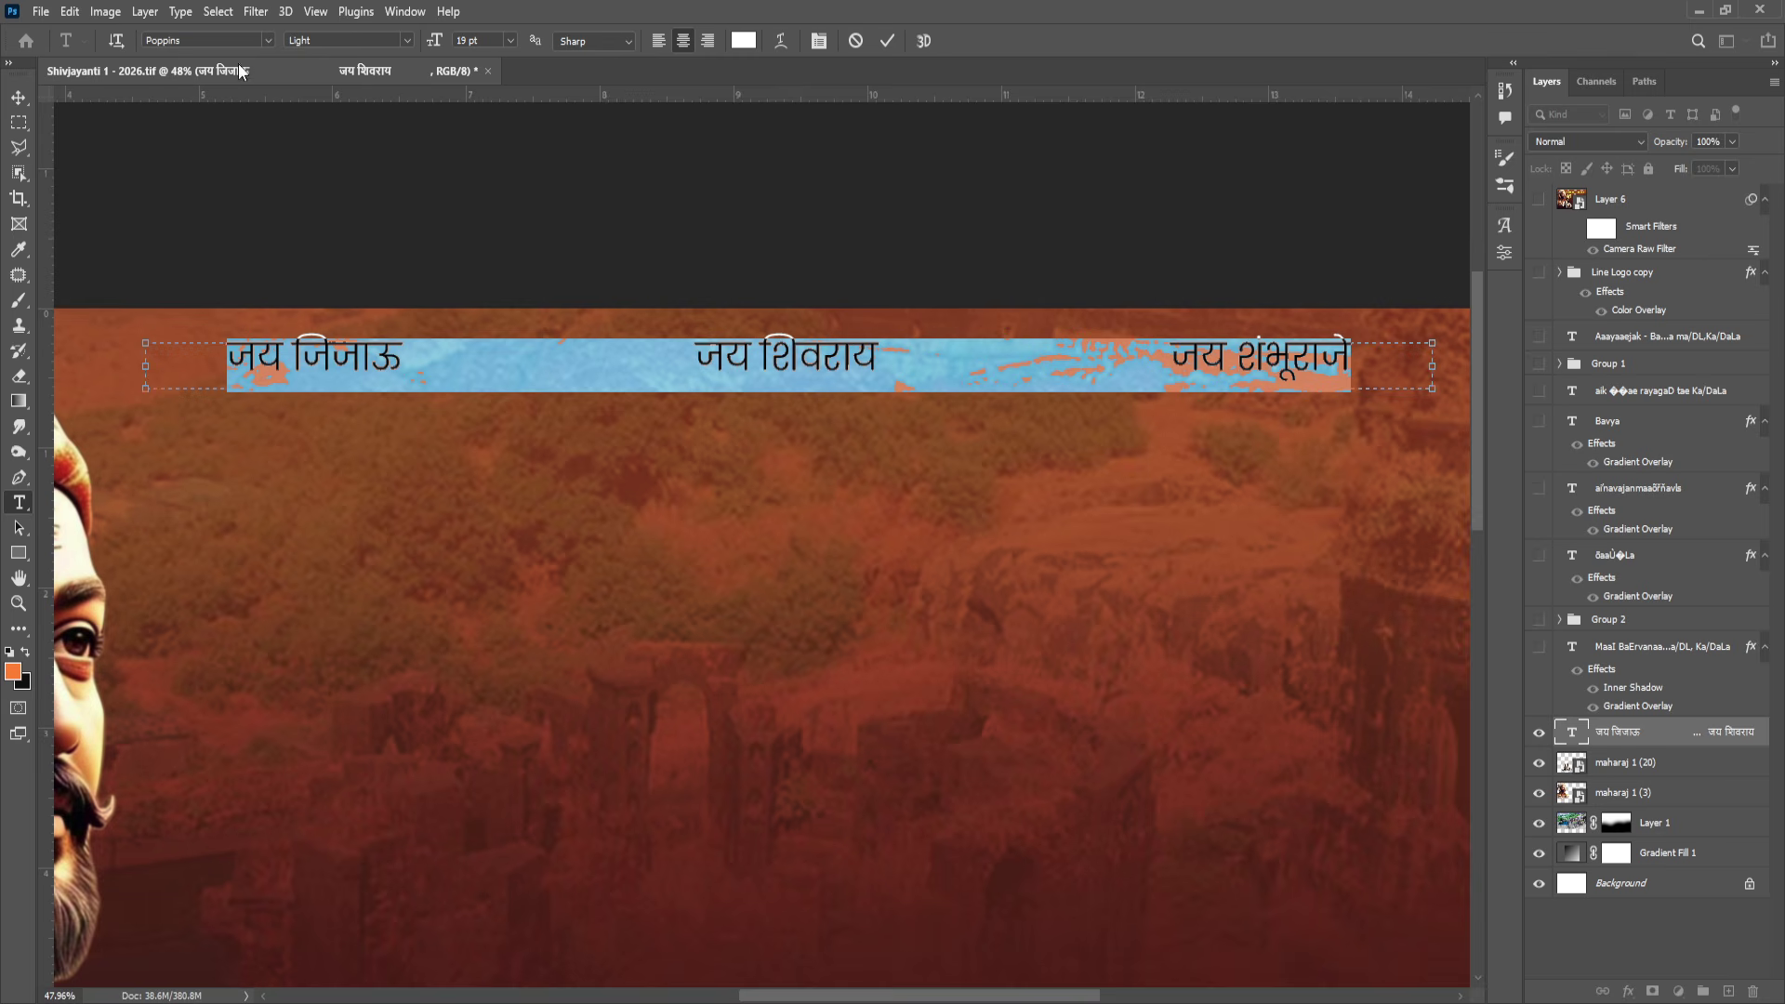
{"action": "left_click", "coordinate": [887, 40]}
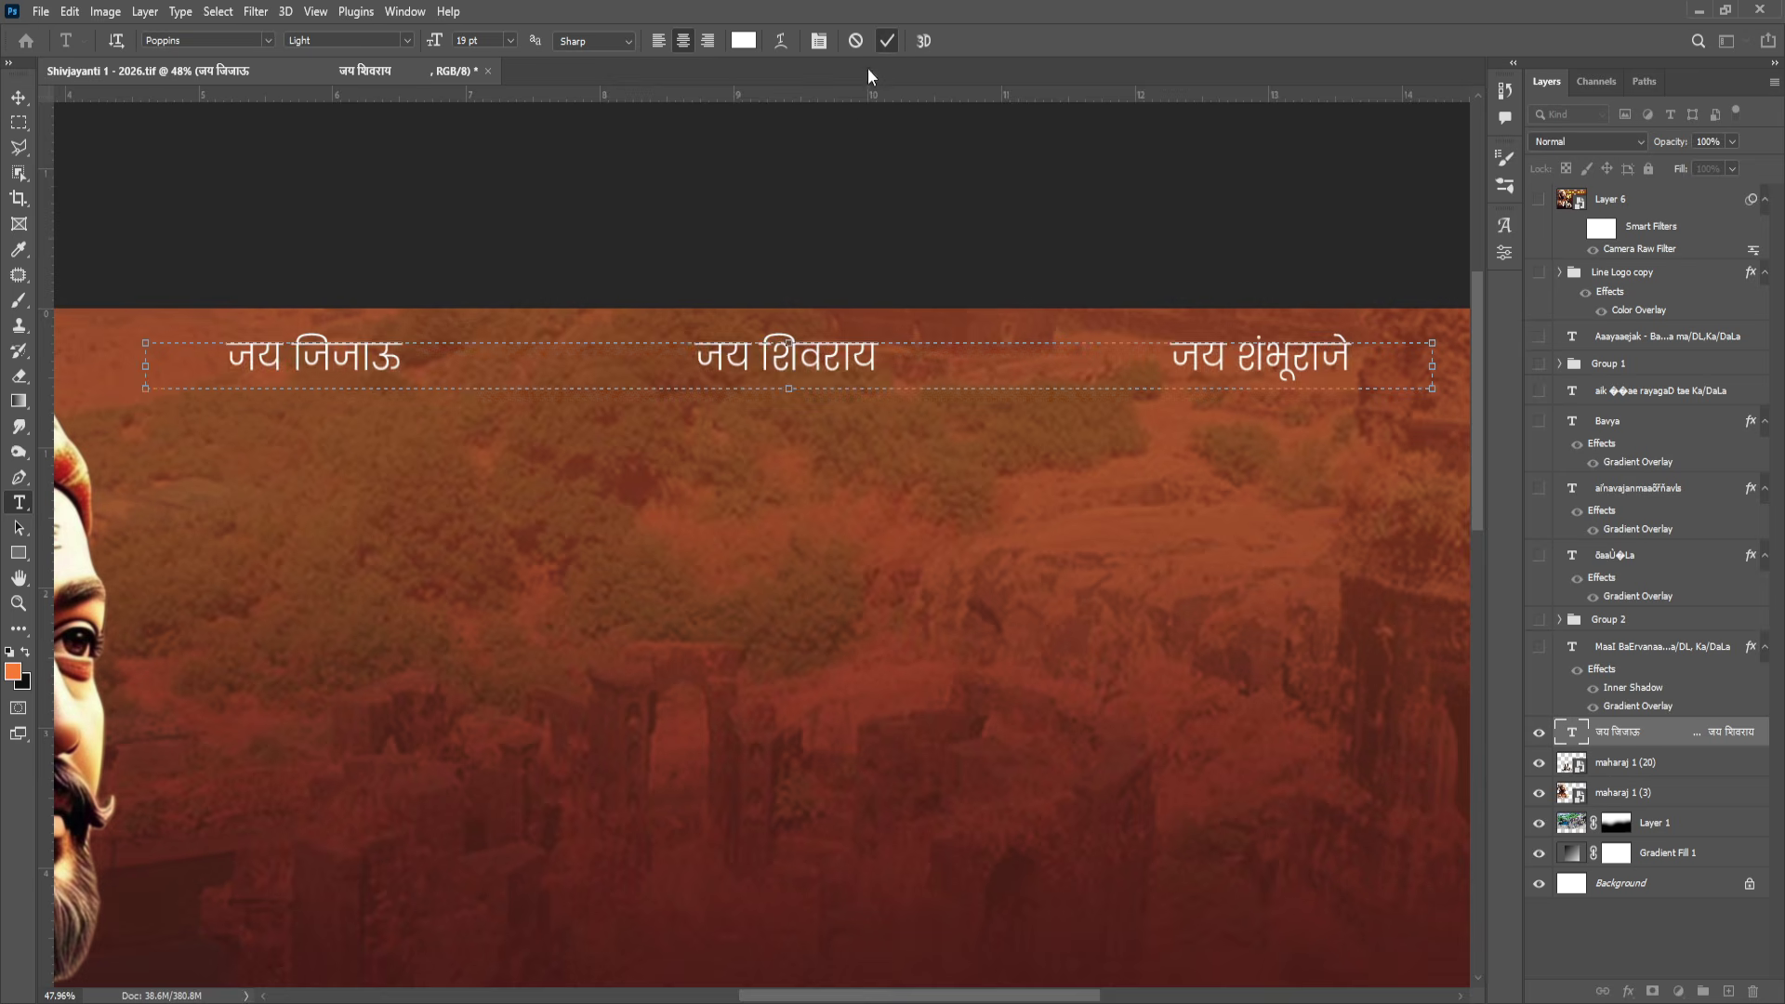
{"action": "left_click", "coordinate": [19, 577]}
Show and select the golden title text layer and check its font settings with the Type tool.
{"action": "scroll", "coordinate": [442, 617], "scroll_direction": "down", "scroll_amount": 5}
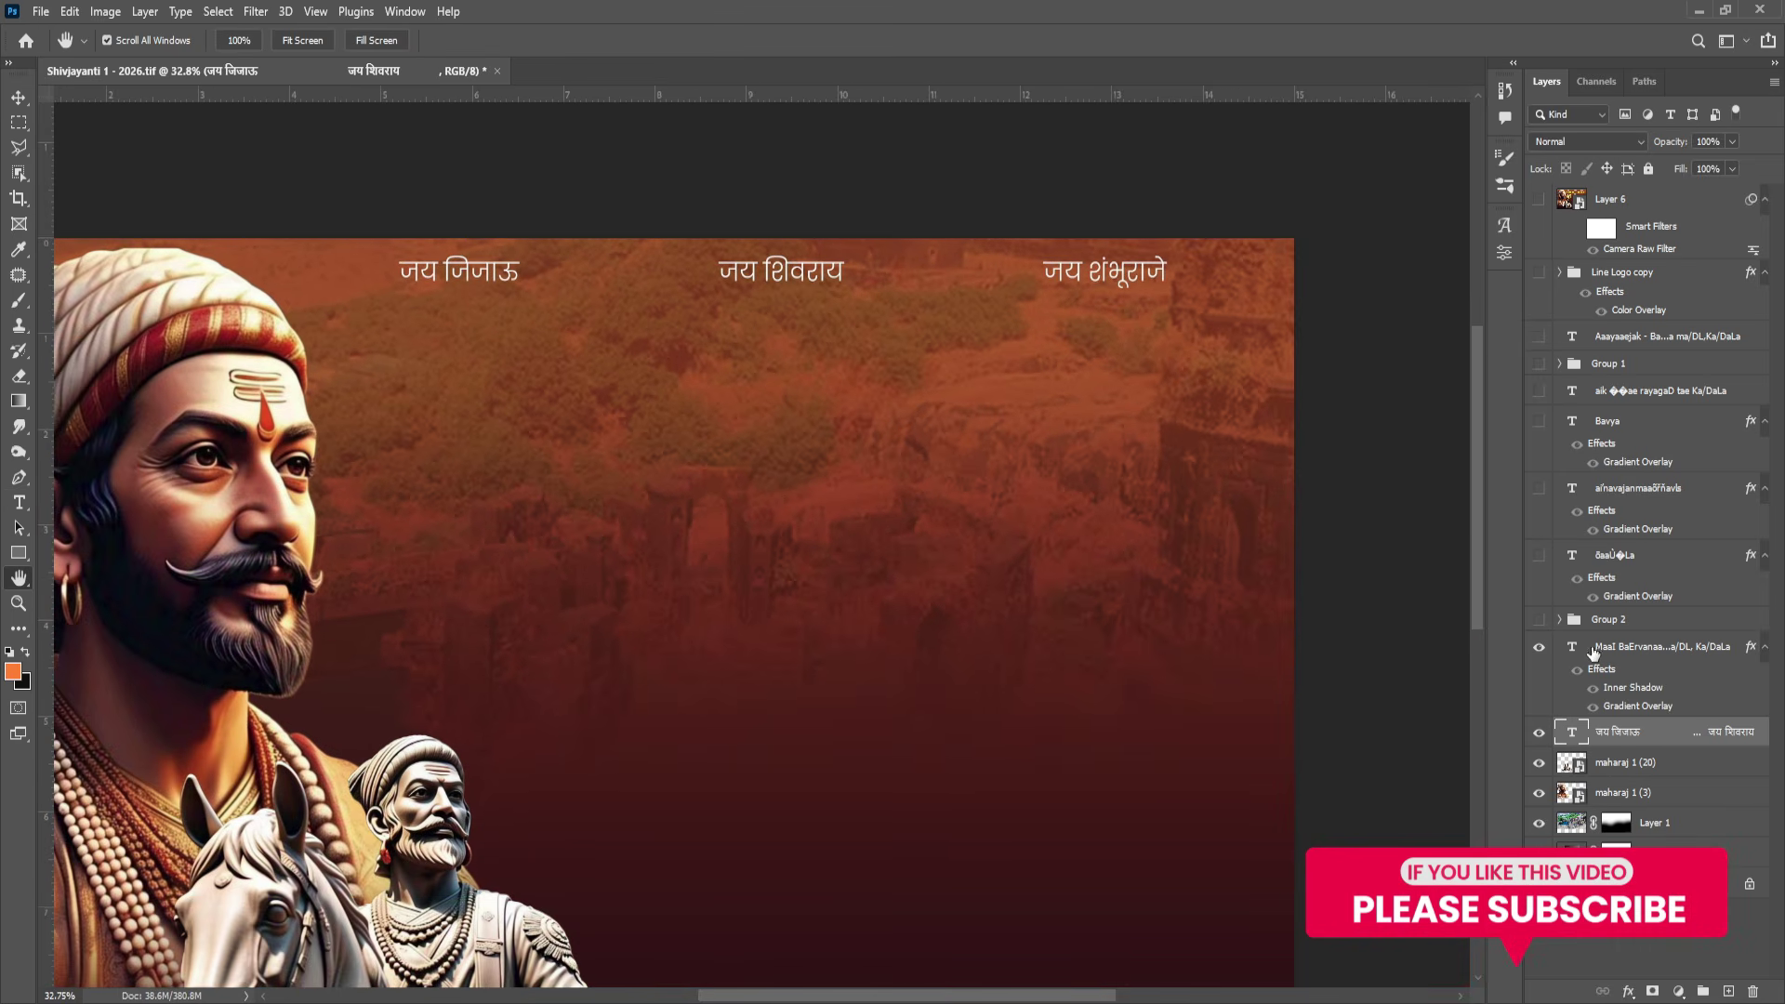
{"action": "left_click", "coordinate": [1539, 646]}
{"action": "left_click", "coordinate": [1636, 646]}
{"action": "key", "text": "t"}
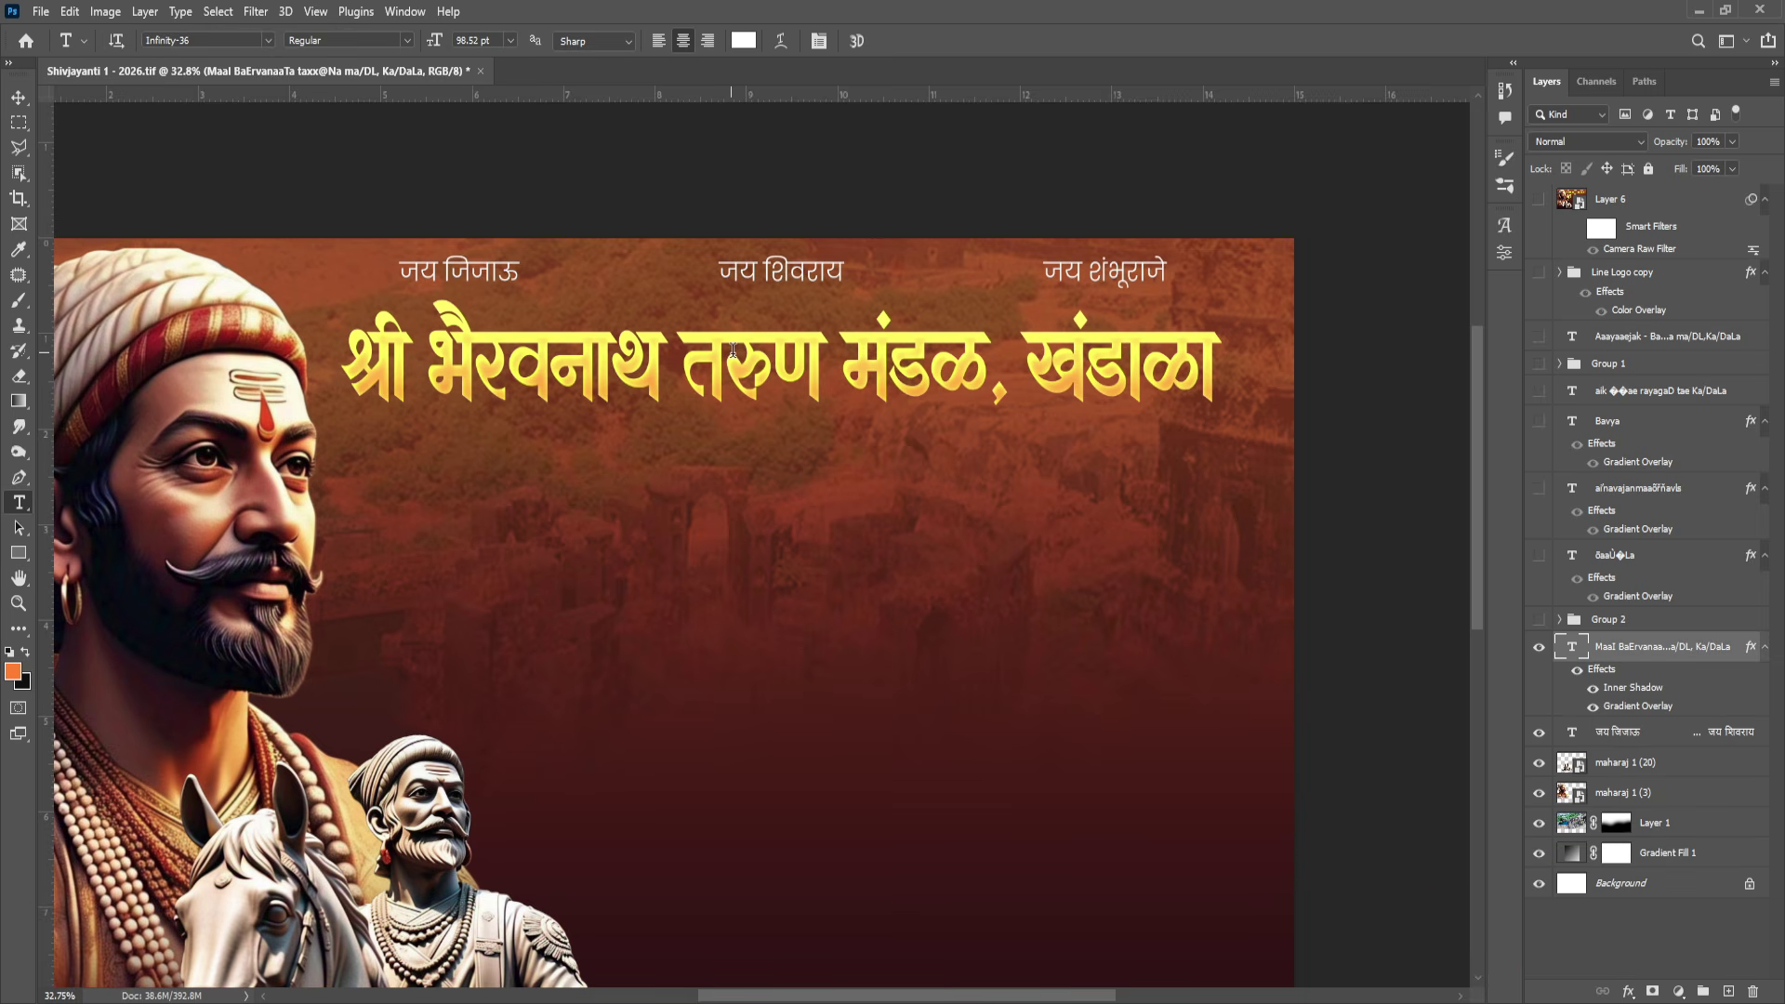
{"action": "left_click", "coordinate": [727, 367]}
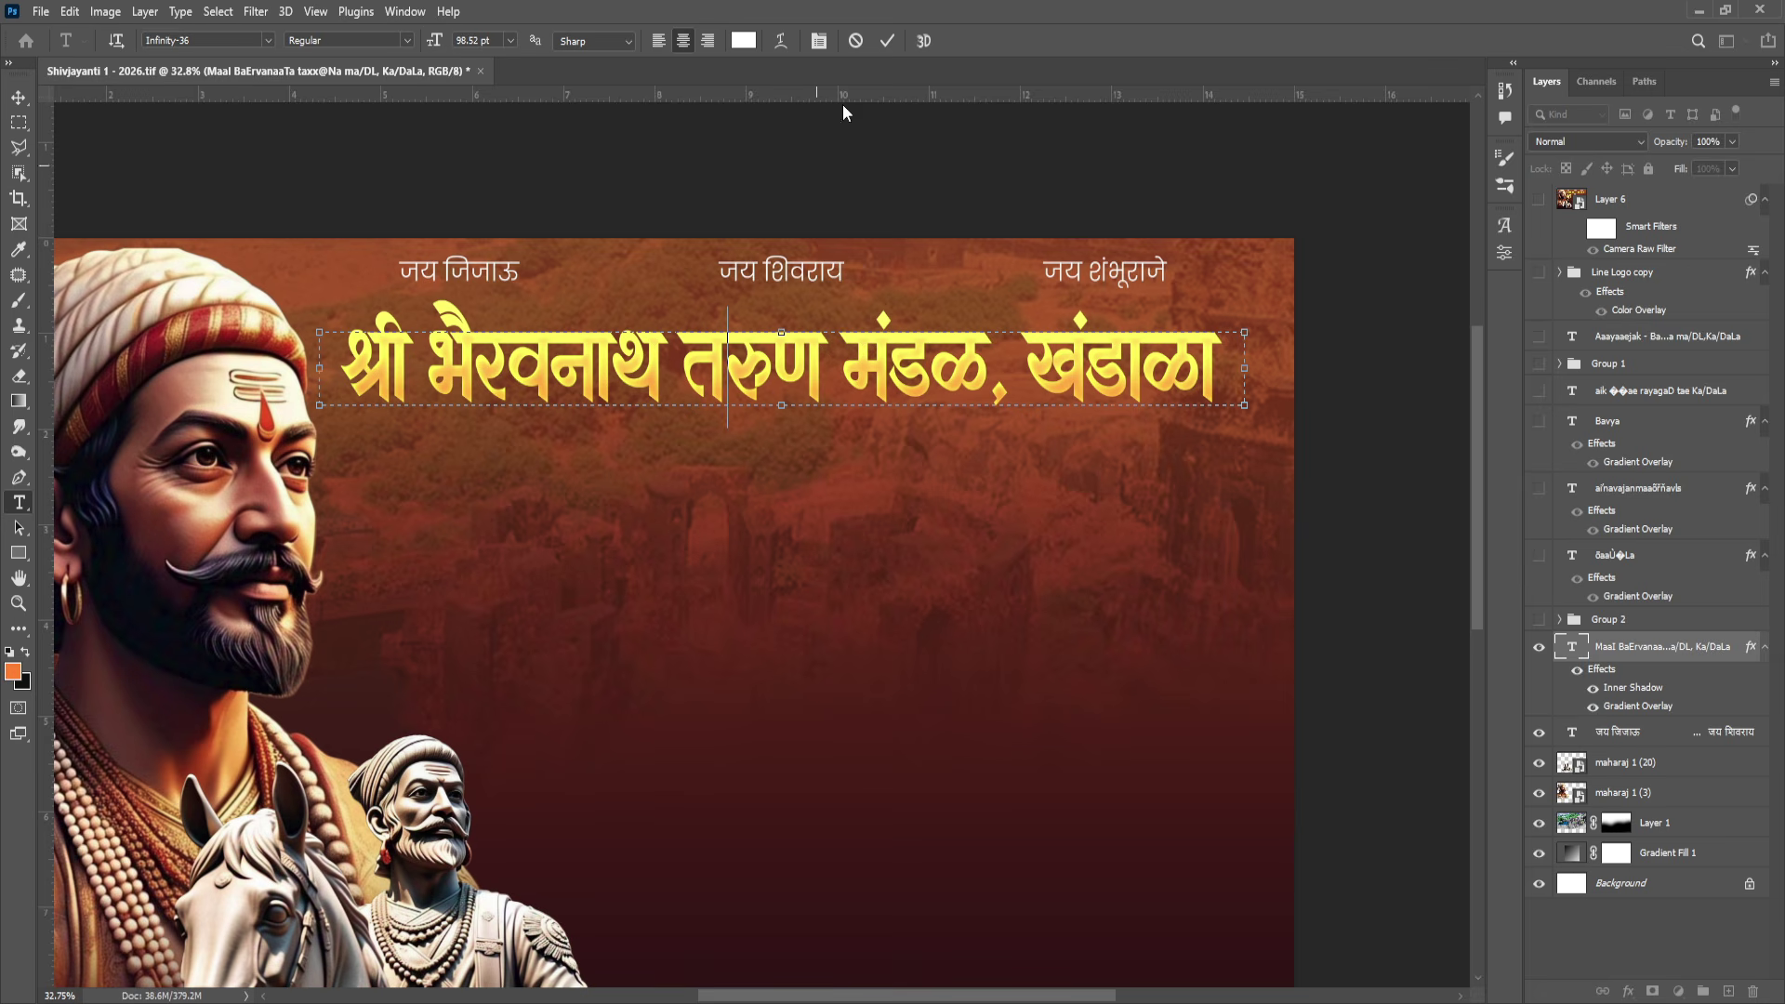
{"action": "left_click", "coordinate": [887, 41]}
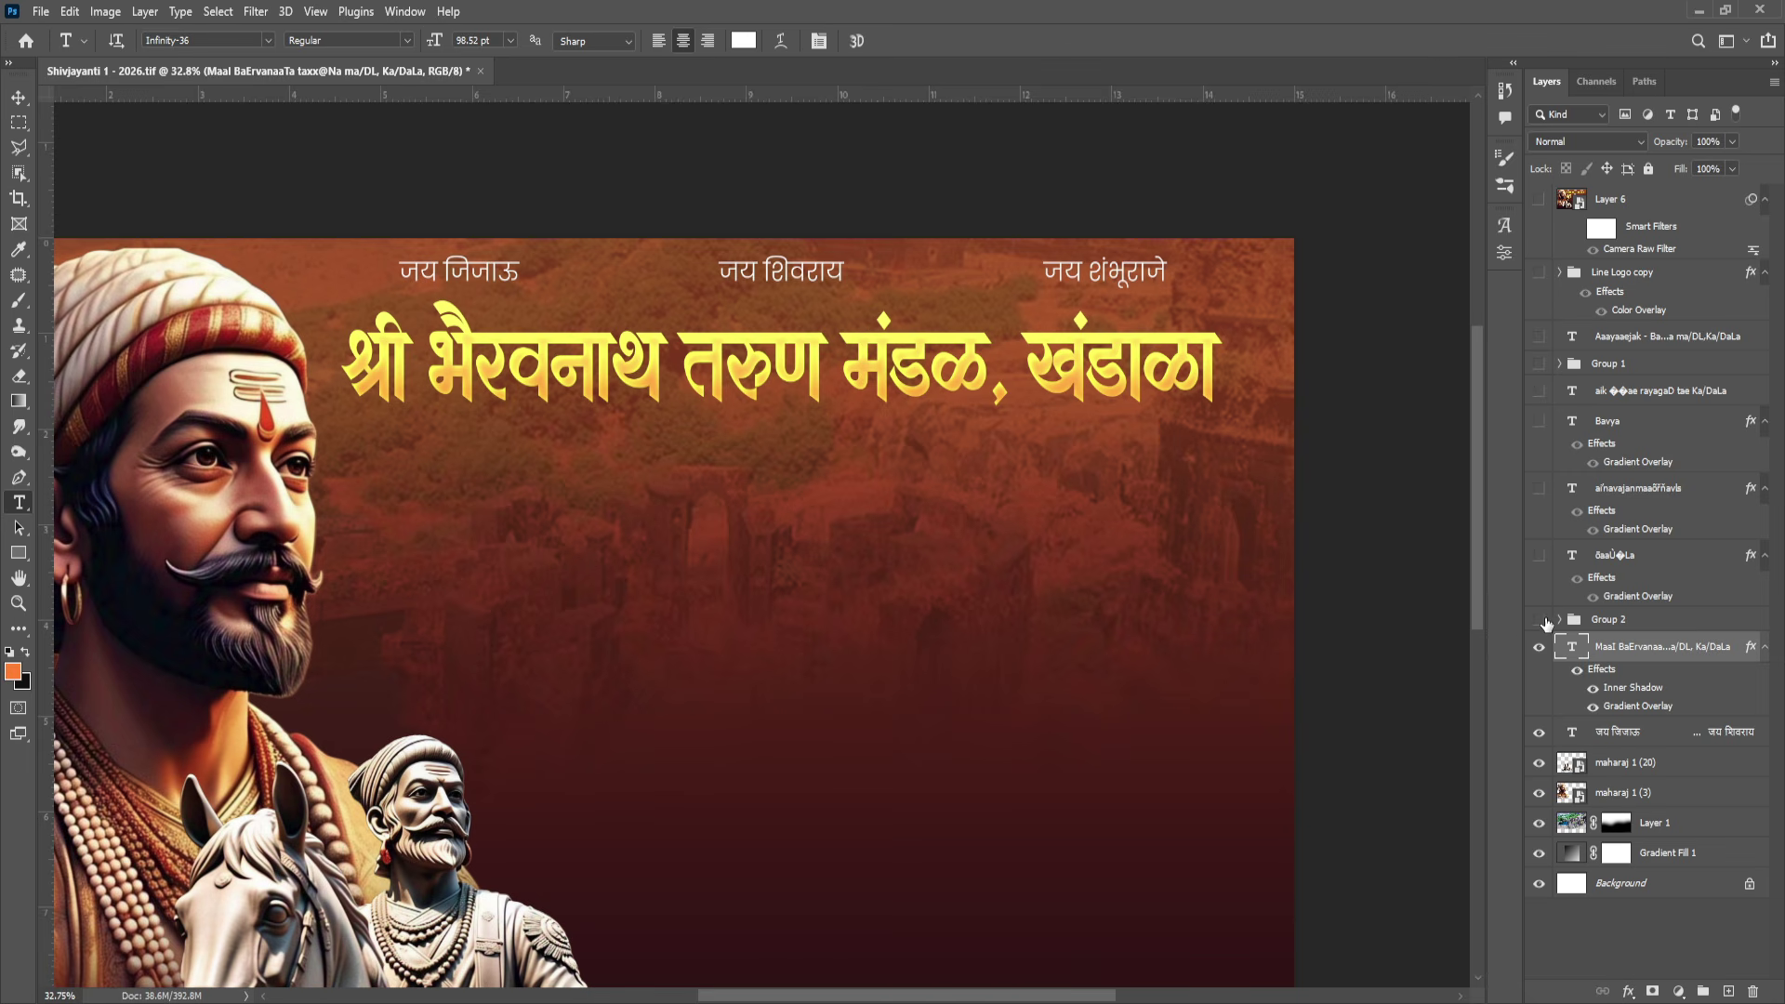
Show and select Group 2, and examine its आयोजित label and divider line beneath the title up close.
{"action": "left_click", "coordinate": [1539, 620]}
{"action": "left_click", "coordinate": [1594, 623]}
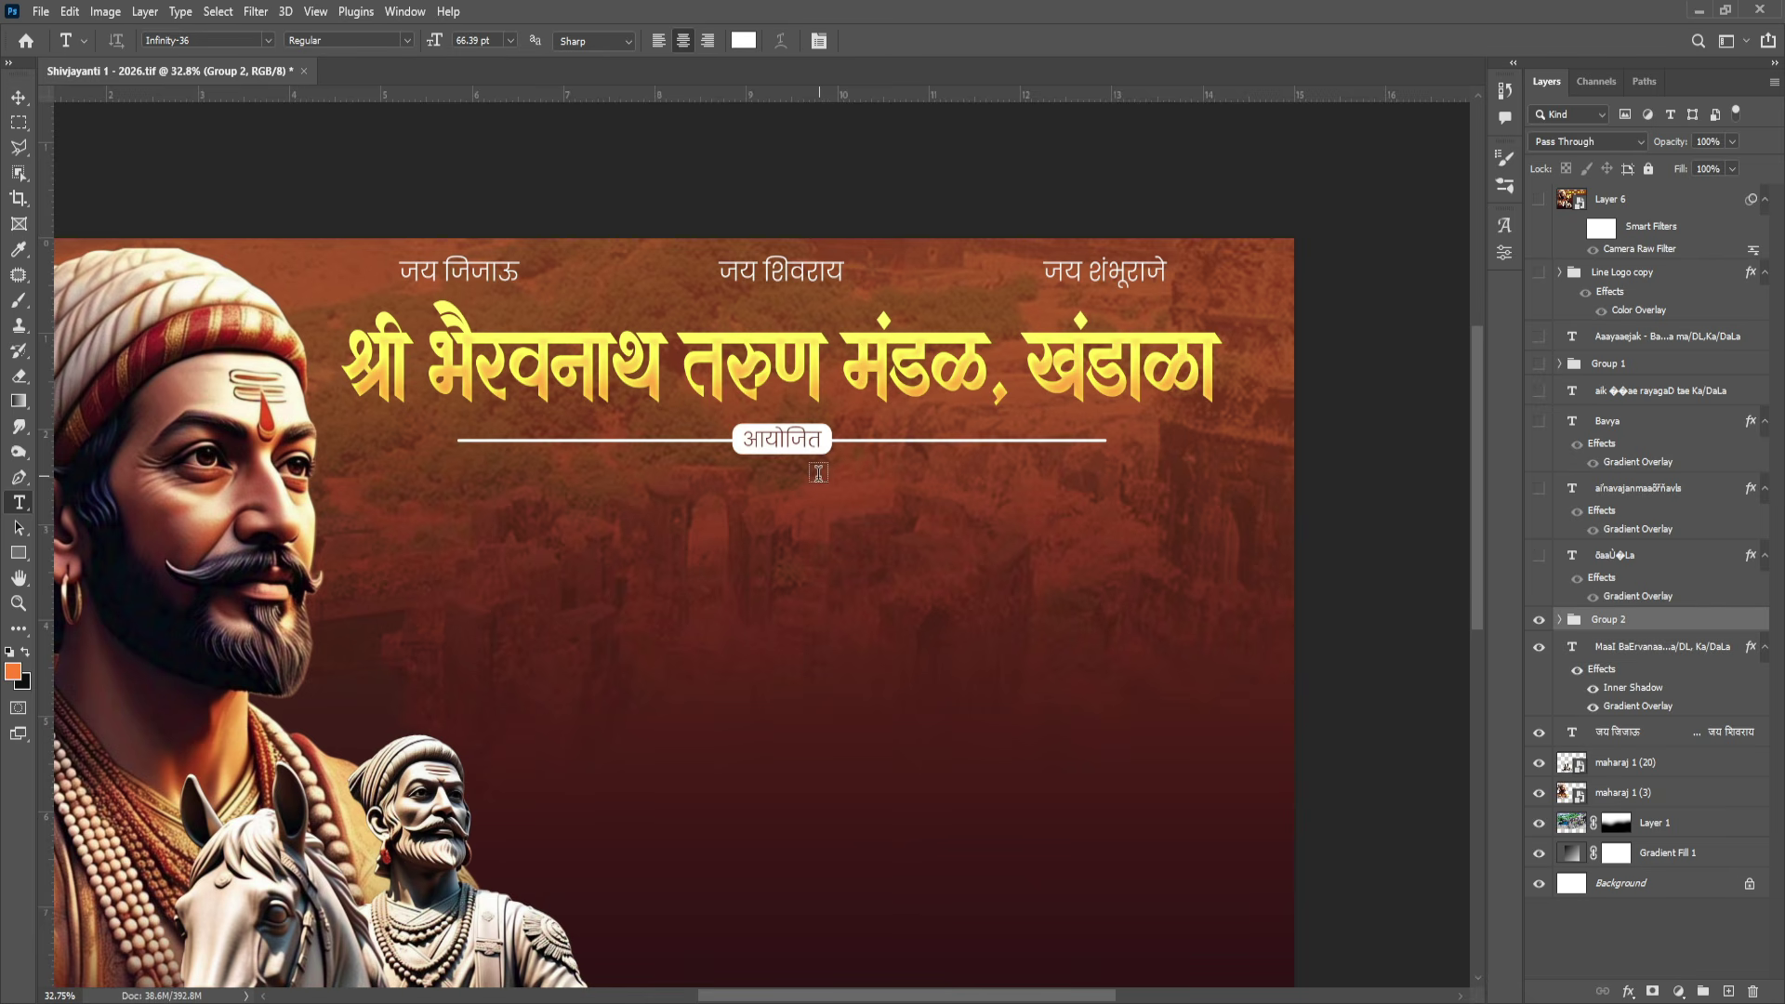
{"action": "scroll", "coordinate": [811, 481], "scroll_direction": "up", "scroll_amount": 3}
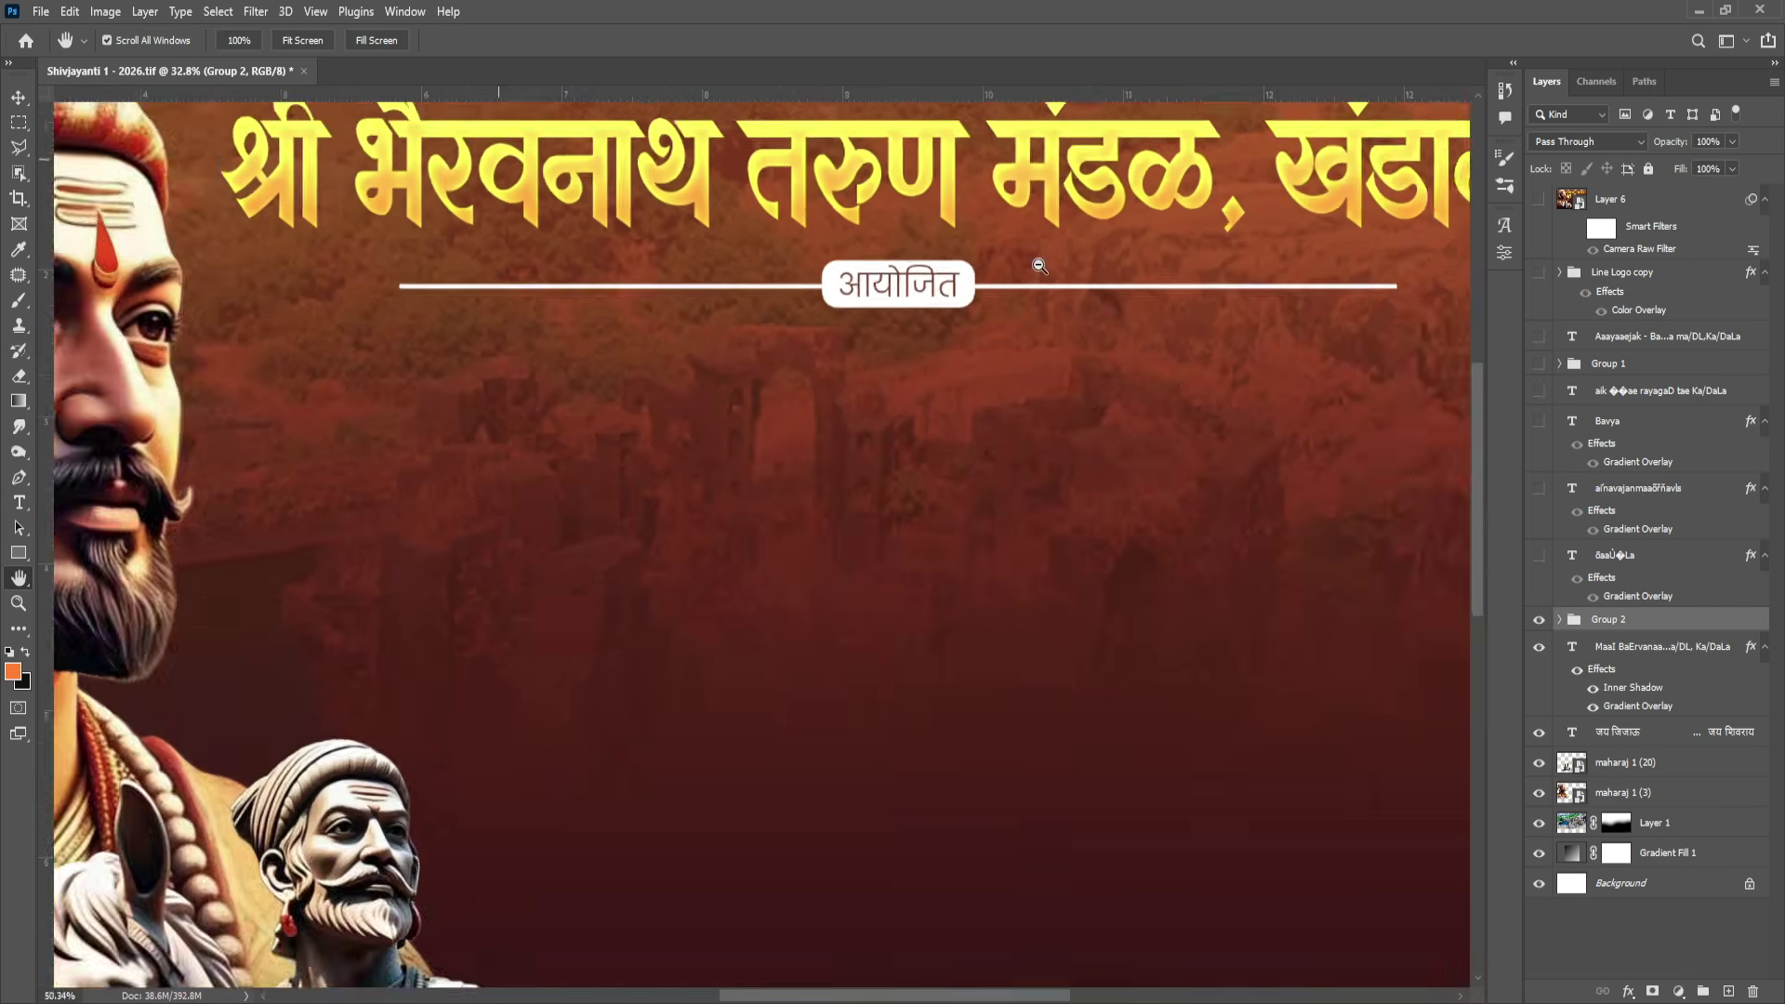
{"action": "scroll", "coordinate": [999, 278], "scroll_direction": "up", "scroll_amount": 2}
{"action": "left_click_drag", "start_coordinate": [957, 306], "coordinate": [786, 604]}
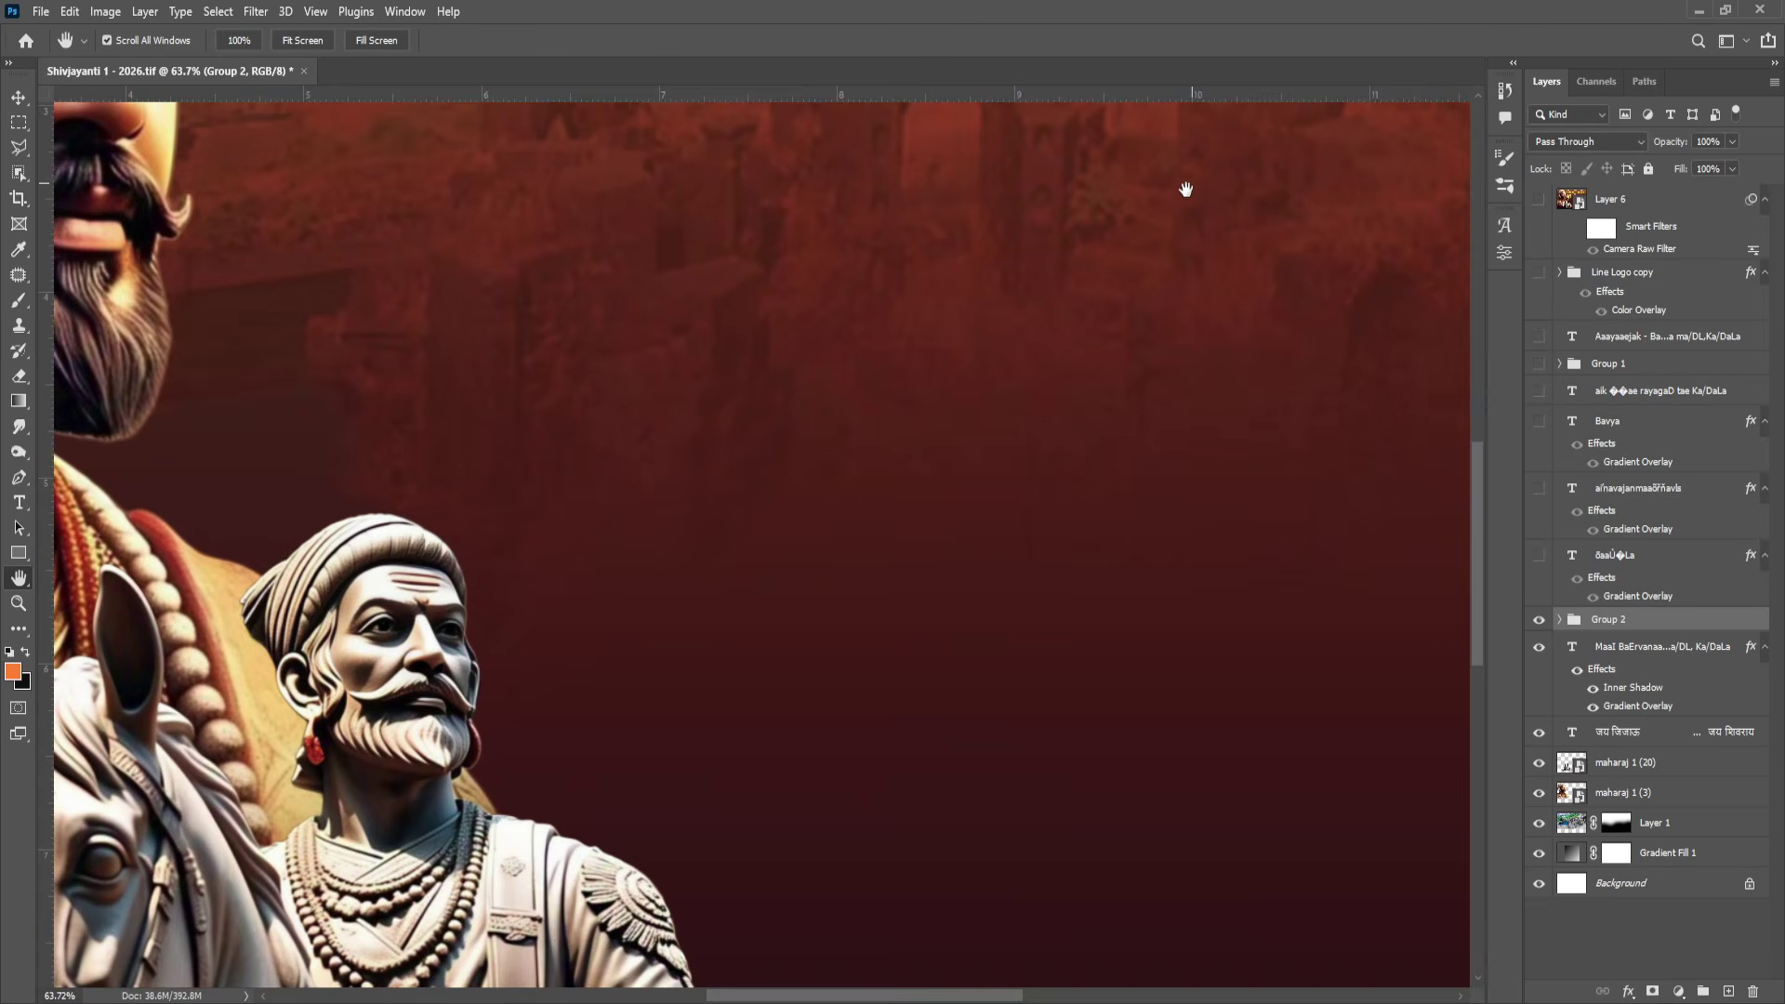
{"action": "left_click_drag", "start_coordinate": [1161, 215], "coordinate": [736, 645]}
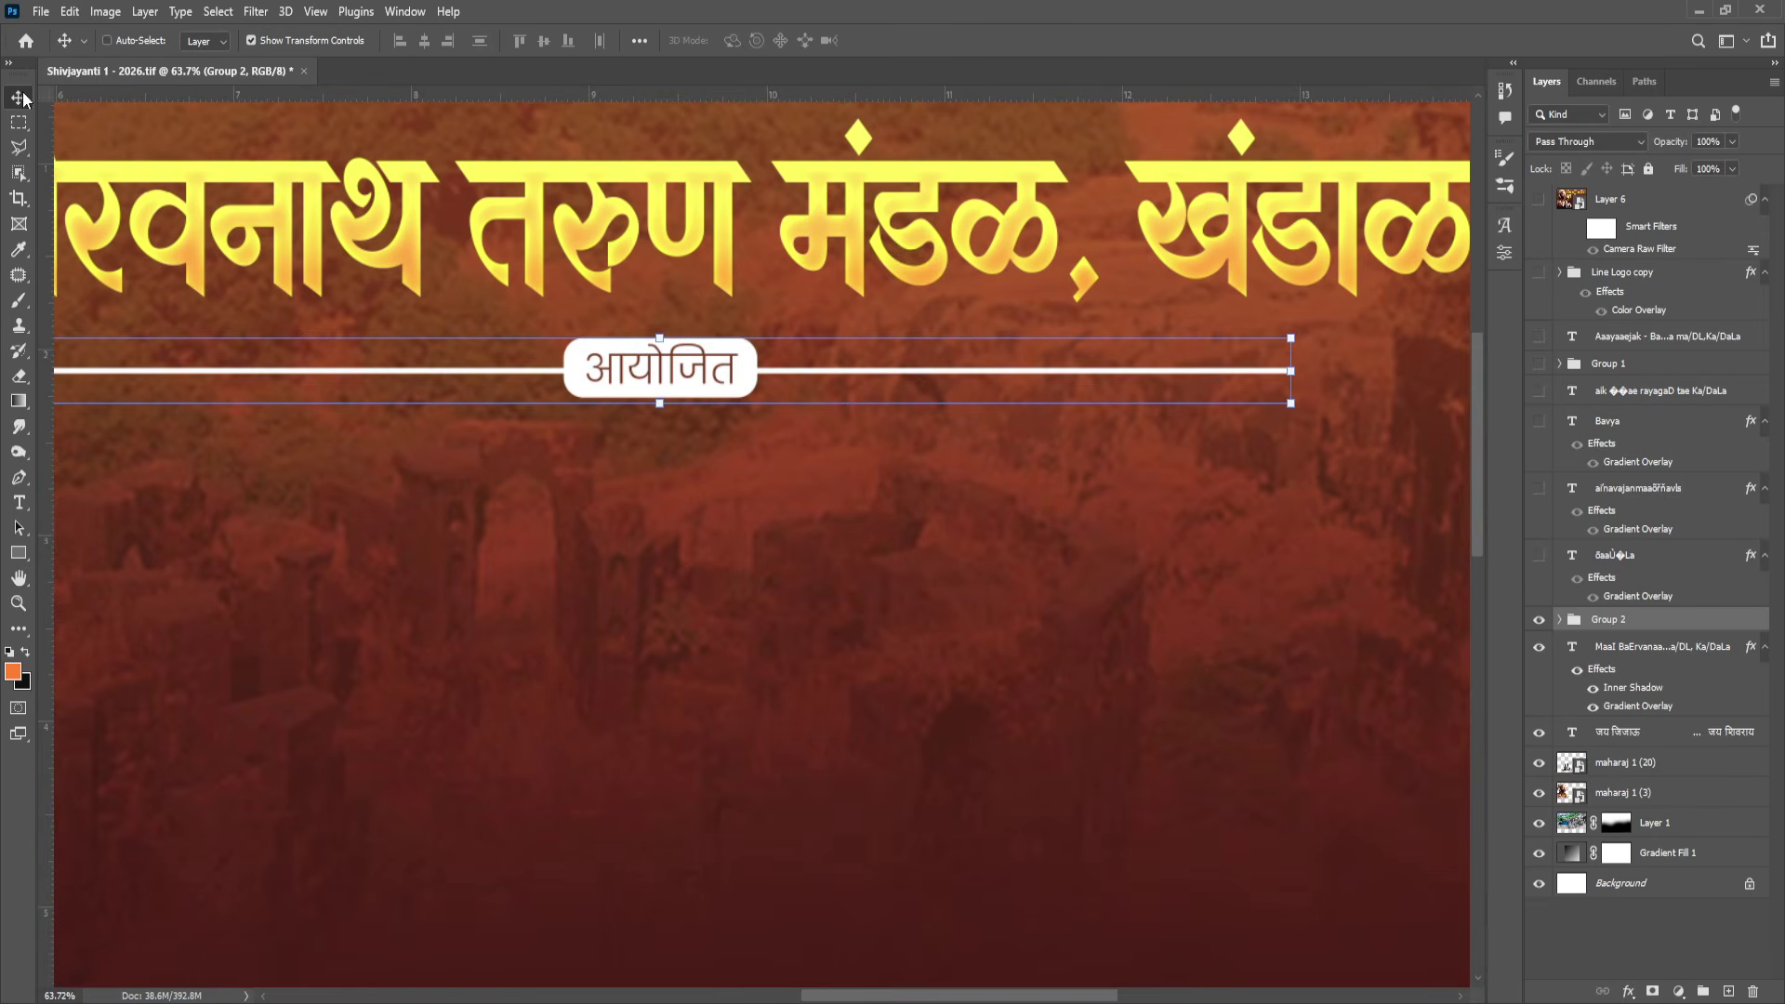
{"action": "left_click_drag", "start_coordinate": [723, 457], "coordinate": [873, 382]}
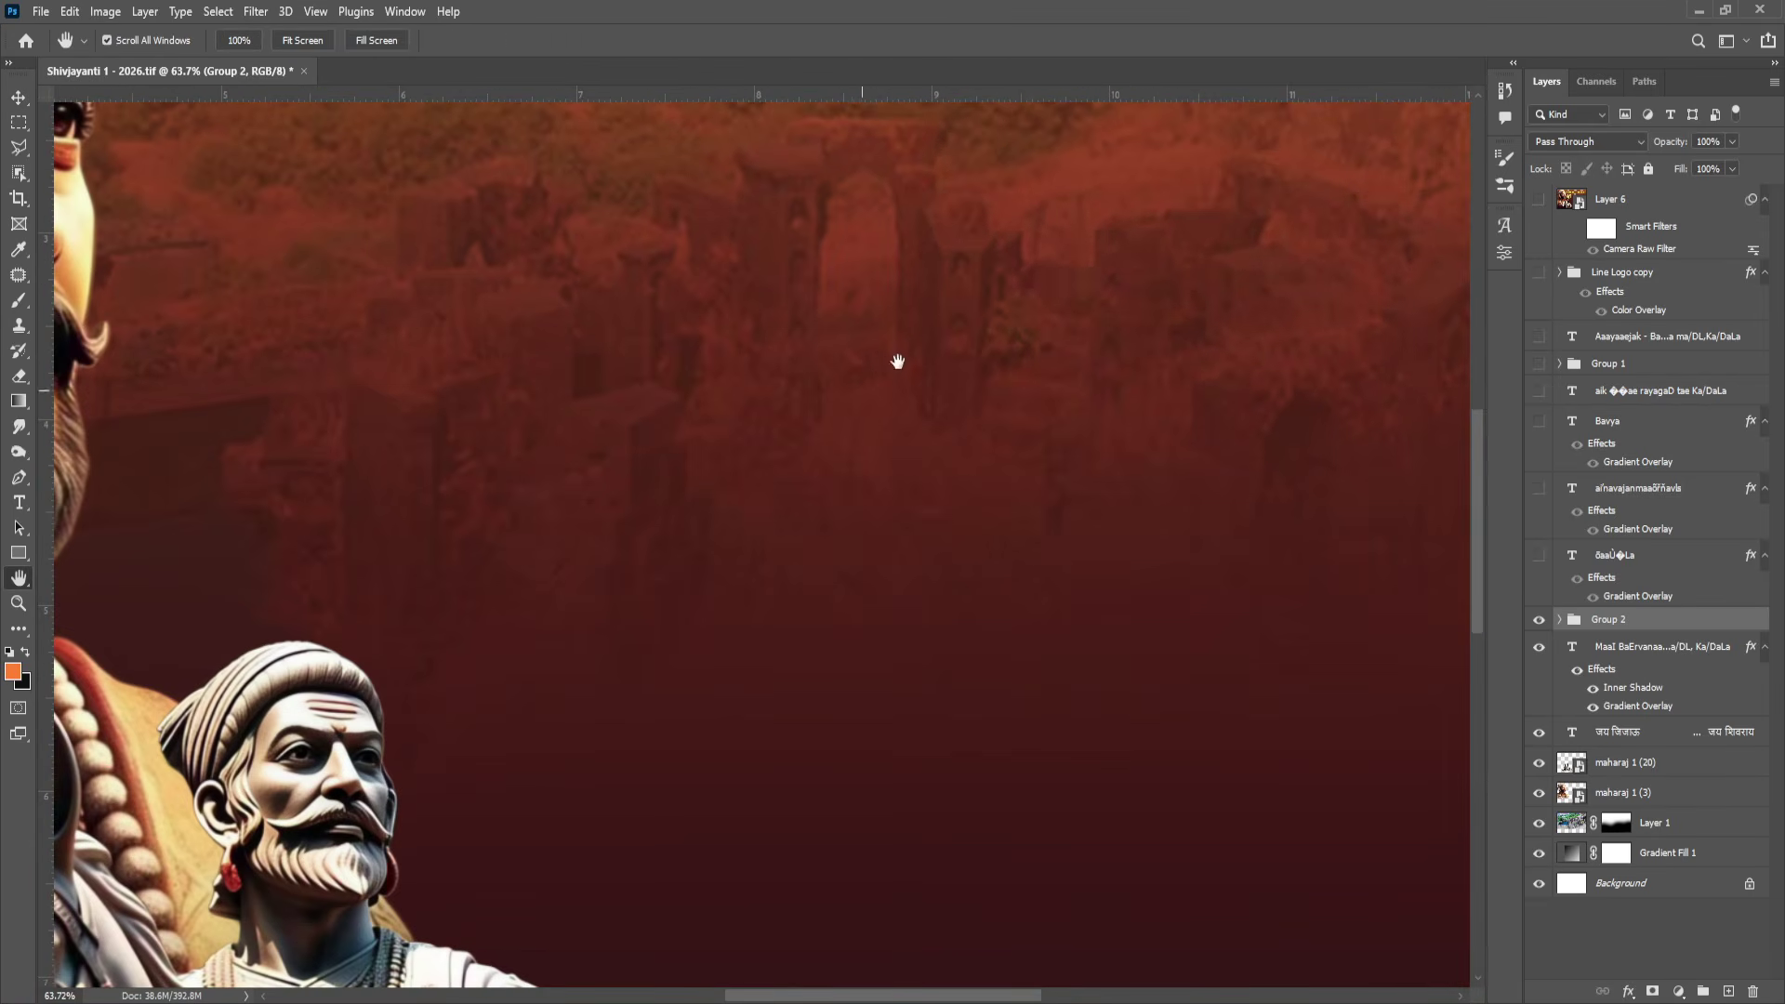
{"action": "scroll", "coordinate": [1161, 260], "scroll_direction": "up", "scroll_amount": 5}
{"action": "left_click_drag", "start_coordinate": [1286, 343], "coordinate": [992, 490]}
{"action": "scroll", "coordinate": [988, 490], "scroll_direction": "down", "scroll_amount": 2}
{"action": "key", "text": "t"}
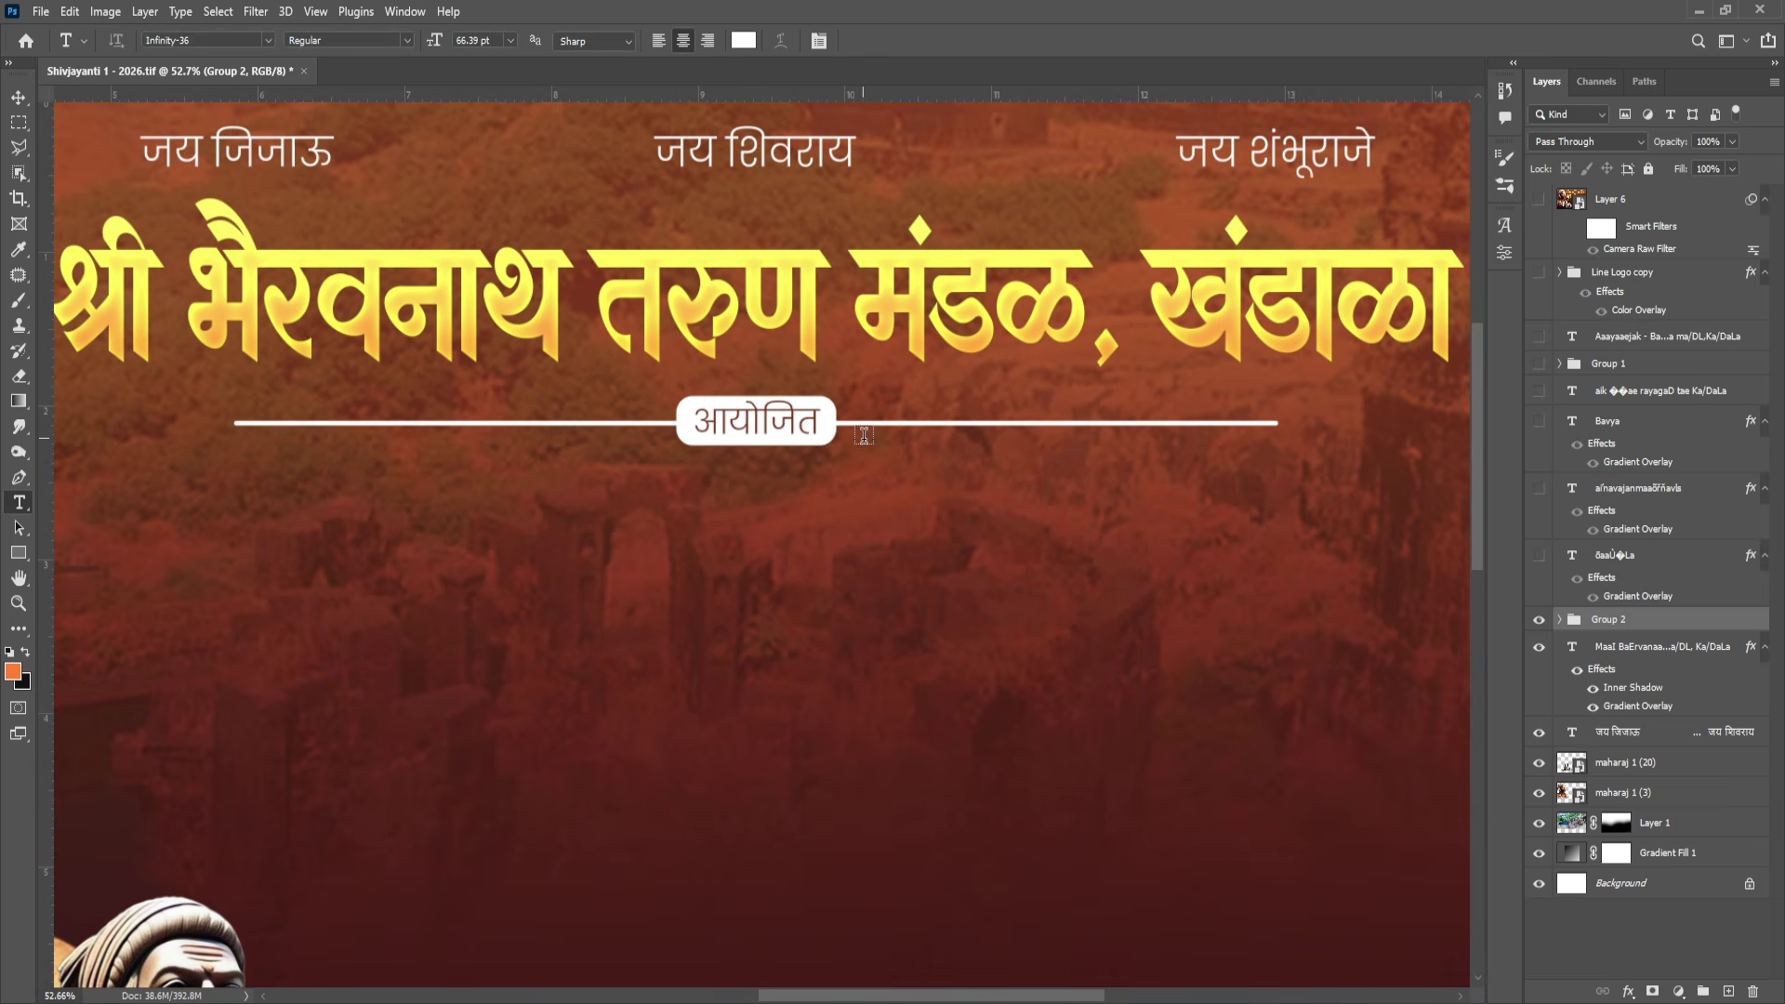
{"action": "key", "text": "h"}
{"action": "scroll", "coordinate": [864, 456], "scroll_direction": "up", "scroll_amount": 2}
{"action": "scroll", "coordinate": [862, 472], "scroll_direction": "down", "scroll_amount": 1}
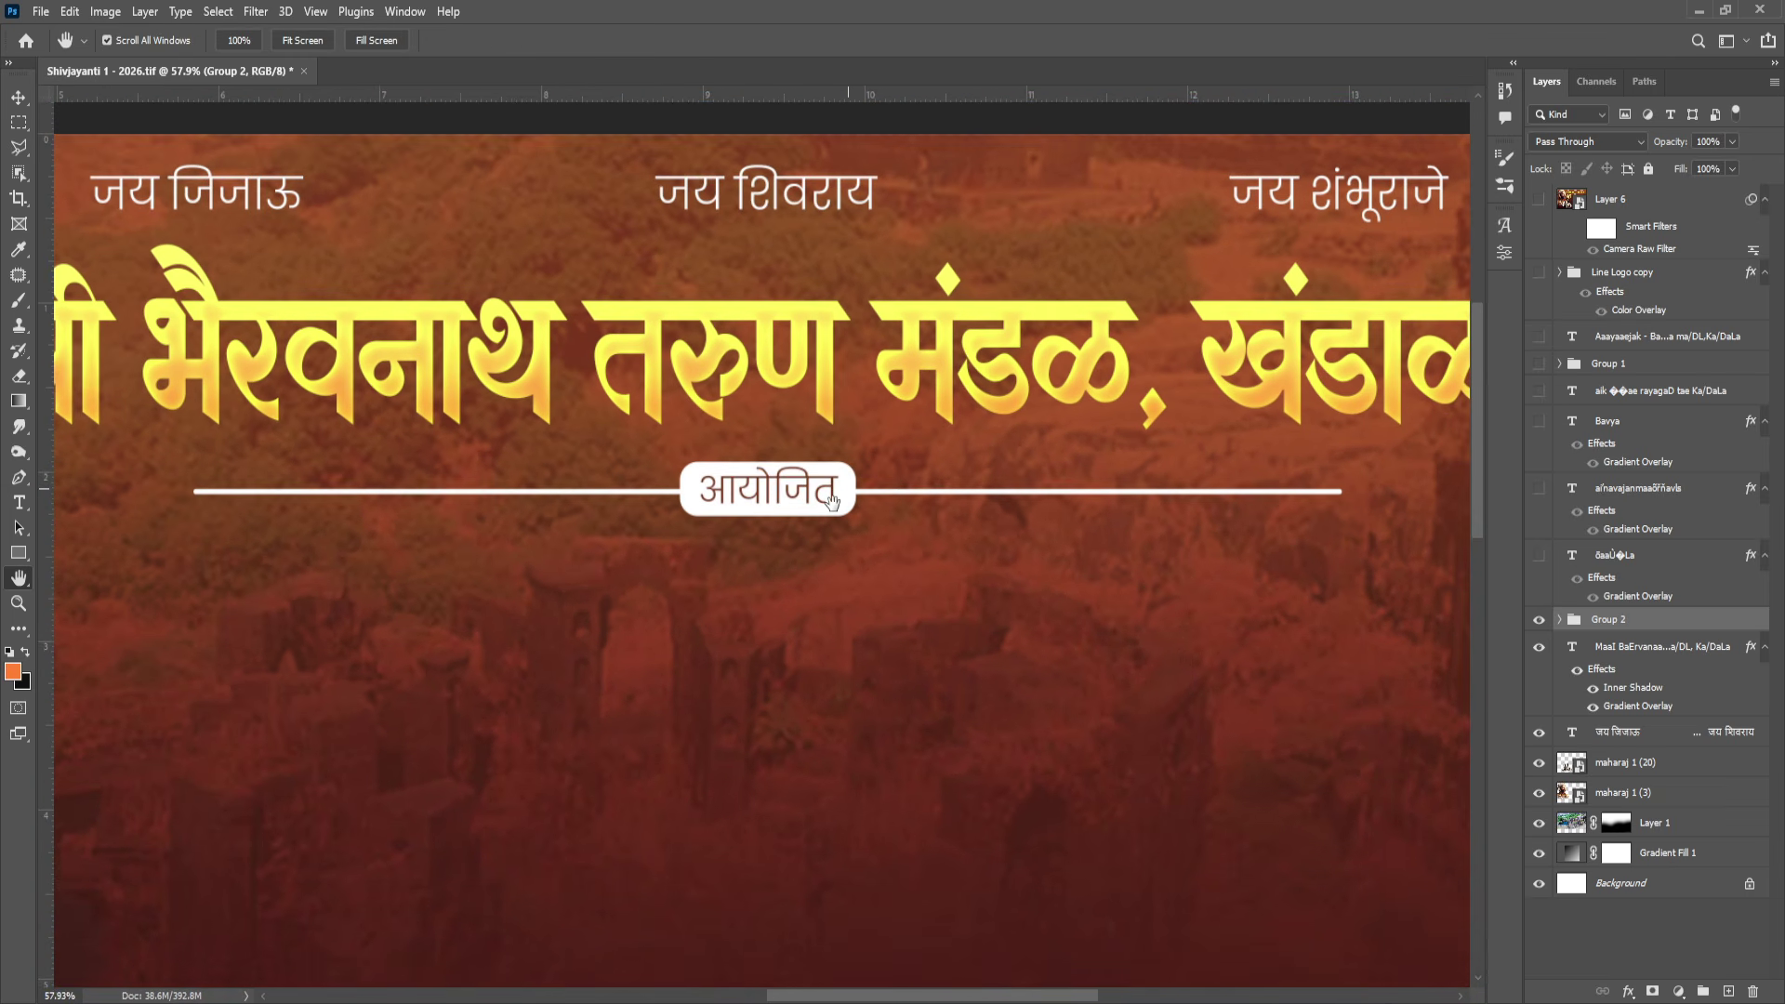
Expand Group 2 and inspect Rectangle 7 and Rectangle 8 by toggling each one's visibility off and on.
{"action": "left_click", "coordinate": [1559, 620]}
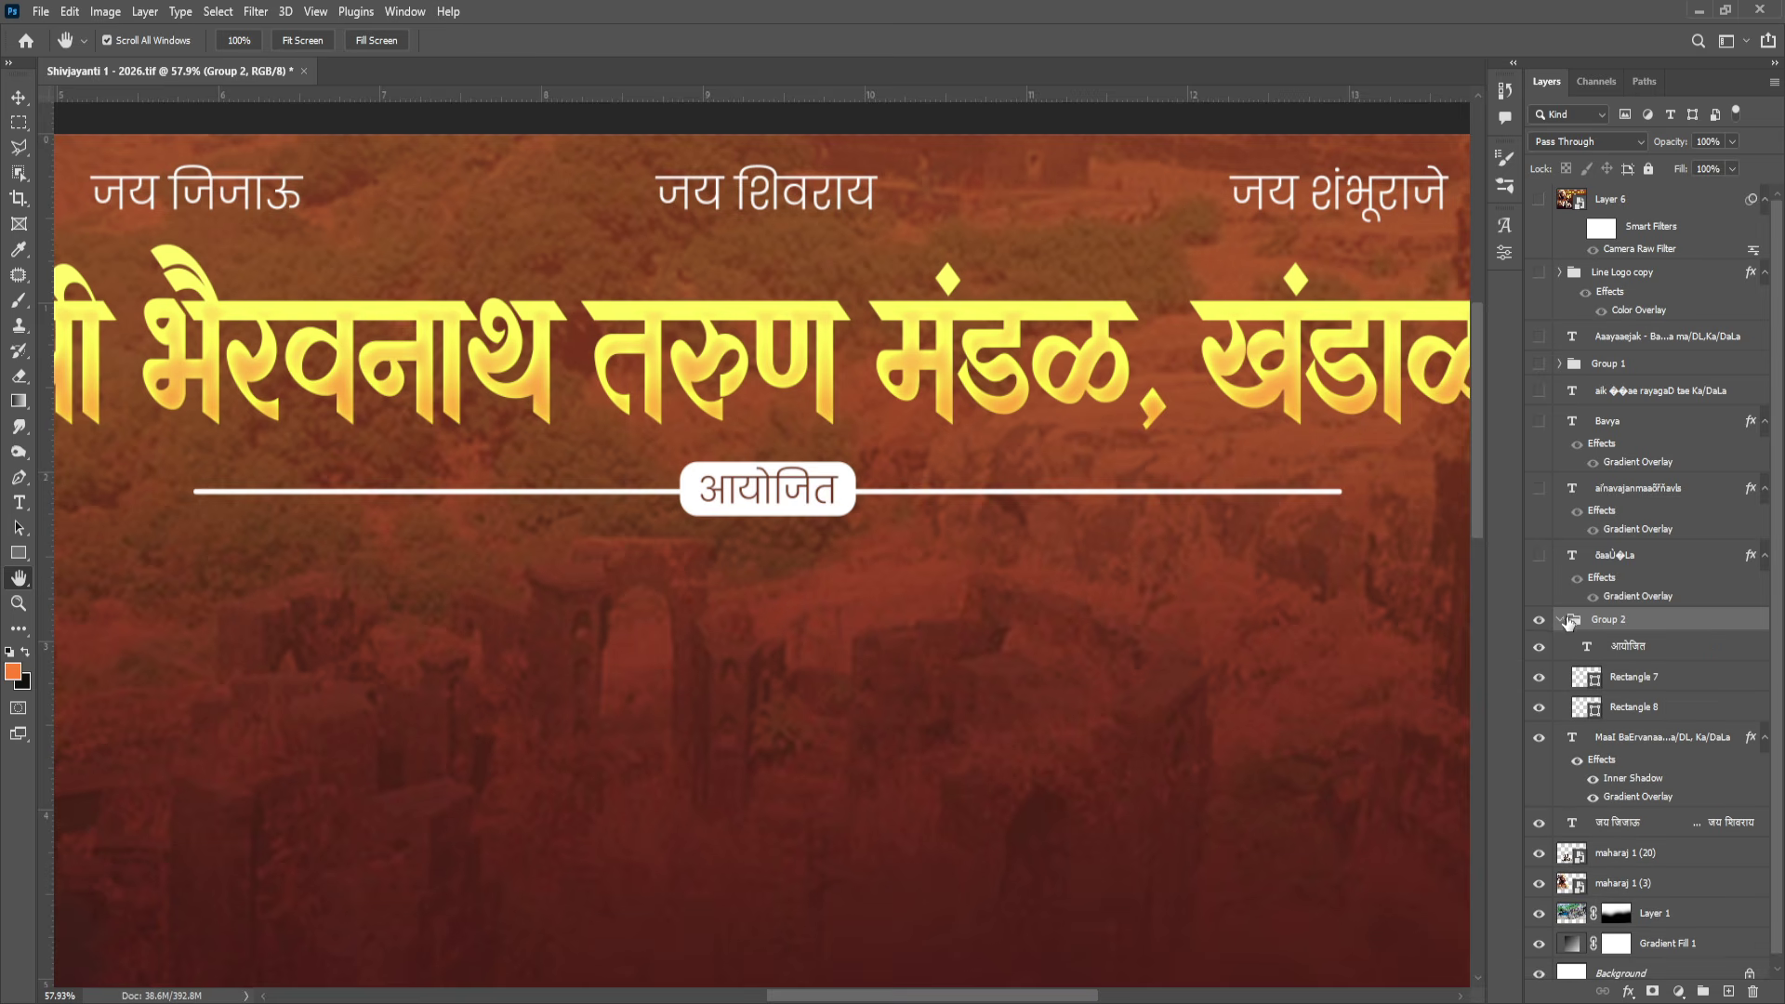
{"action": "left_click", "coordinate": [1537, 681]}
{"action": "left_click", "coordinate": [1538, 678]}
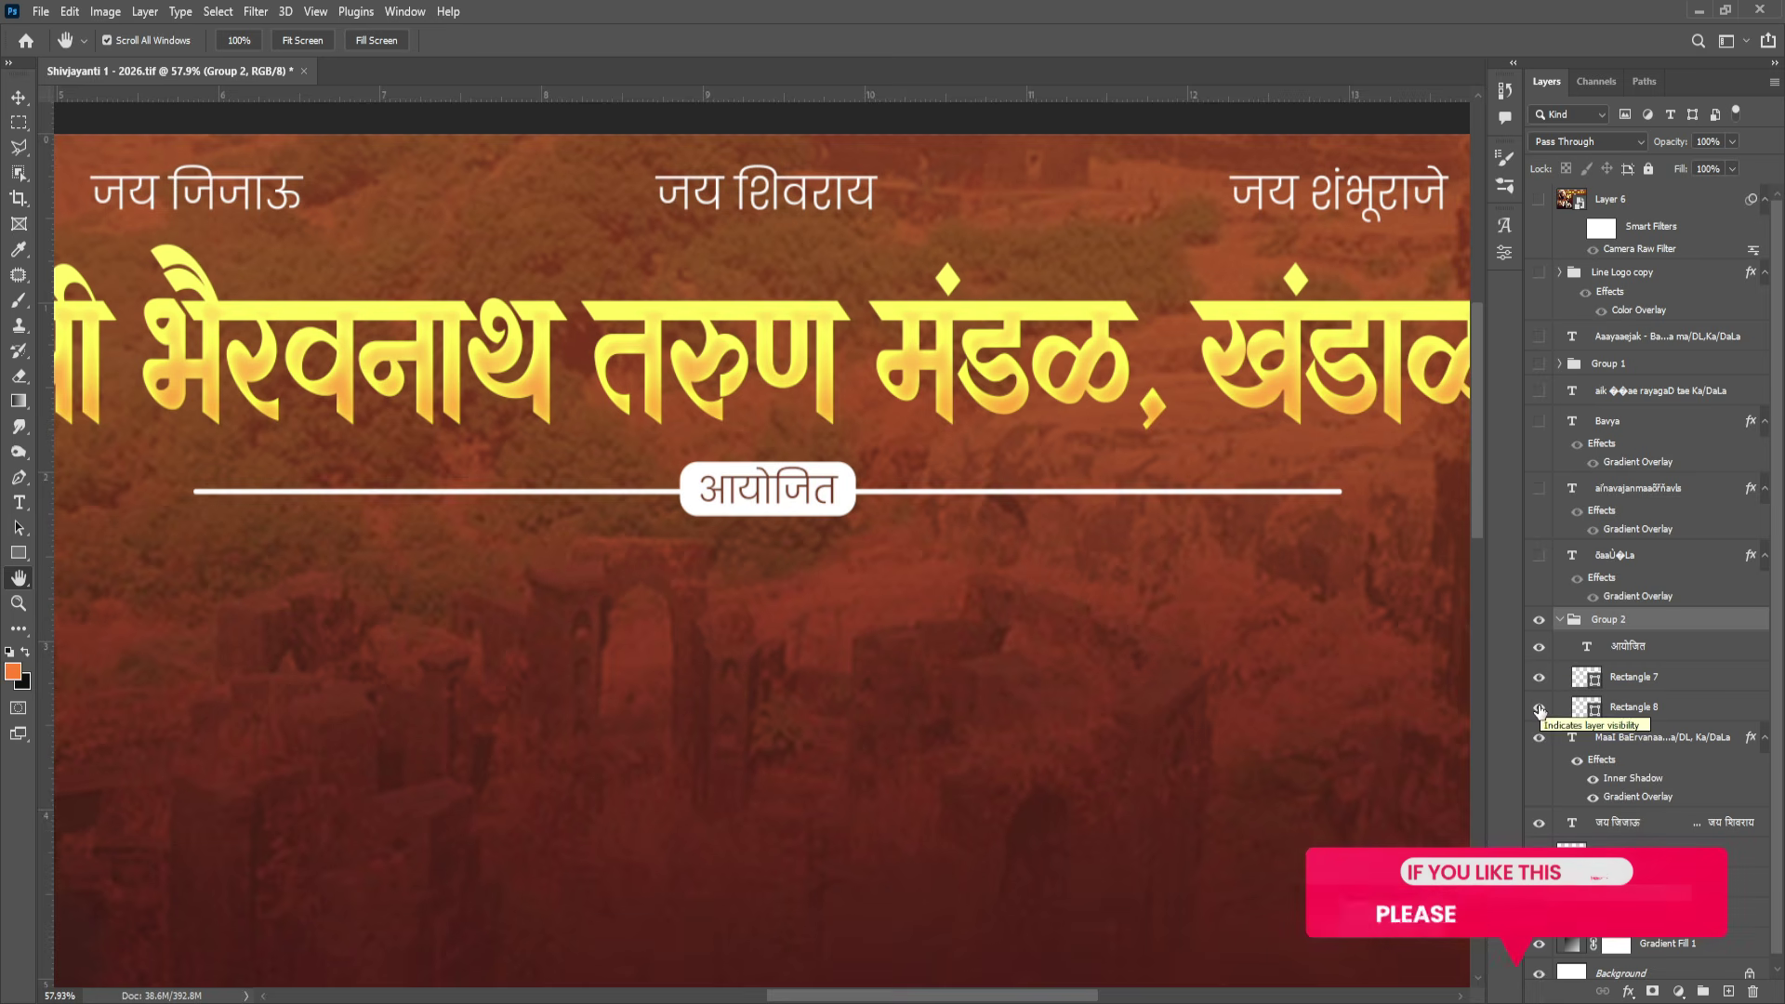
{"action": "left_click", "coordinate": [1539, 709]}
{"action": "left_click", "coordinate": [1540, 709]}
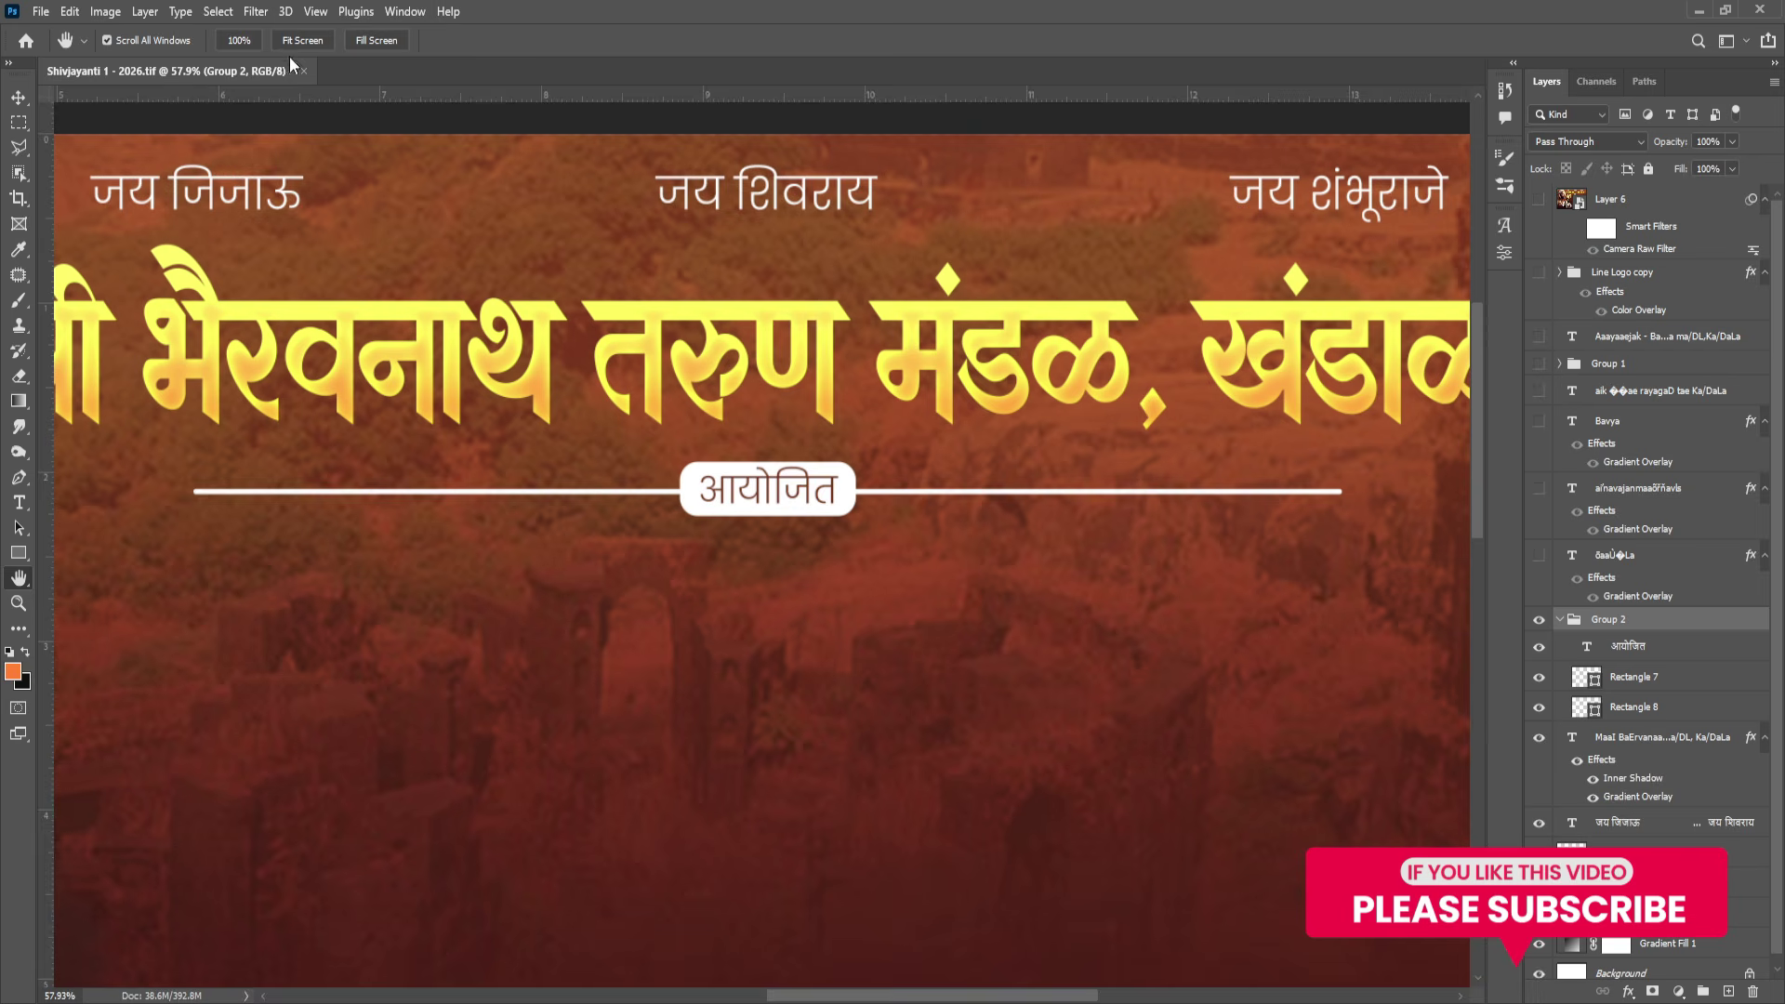
{"action": "key", "text": "ctrl+0"}
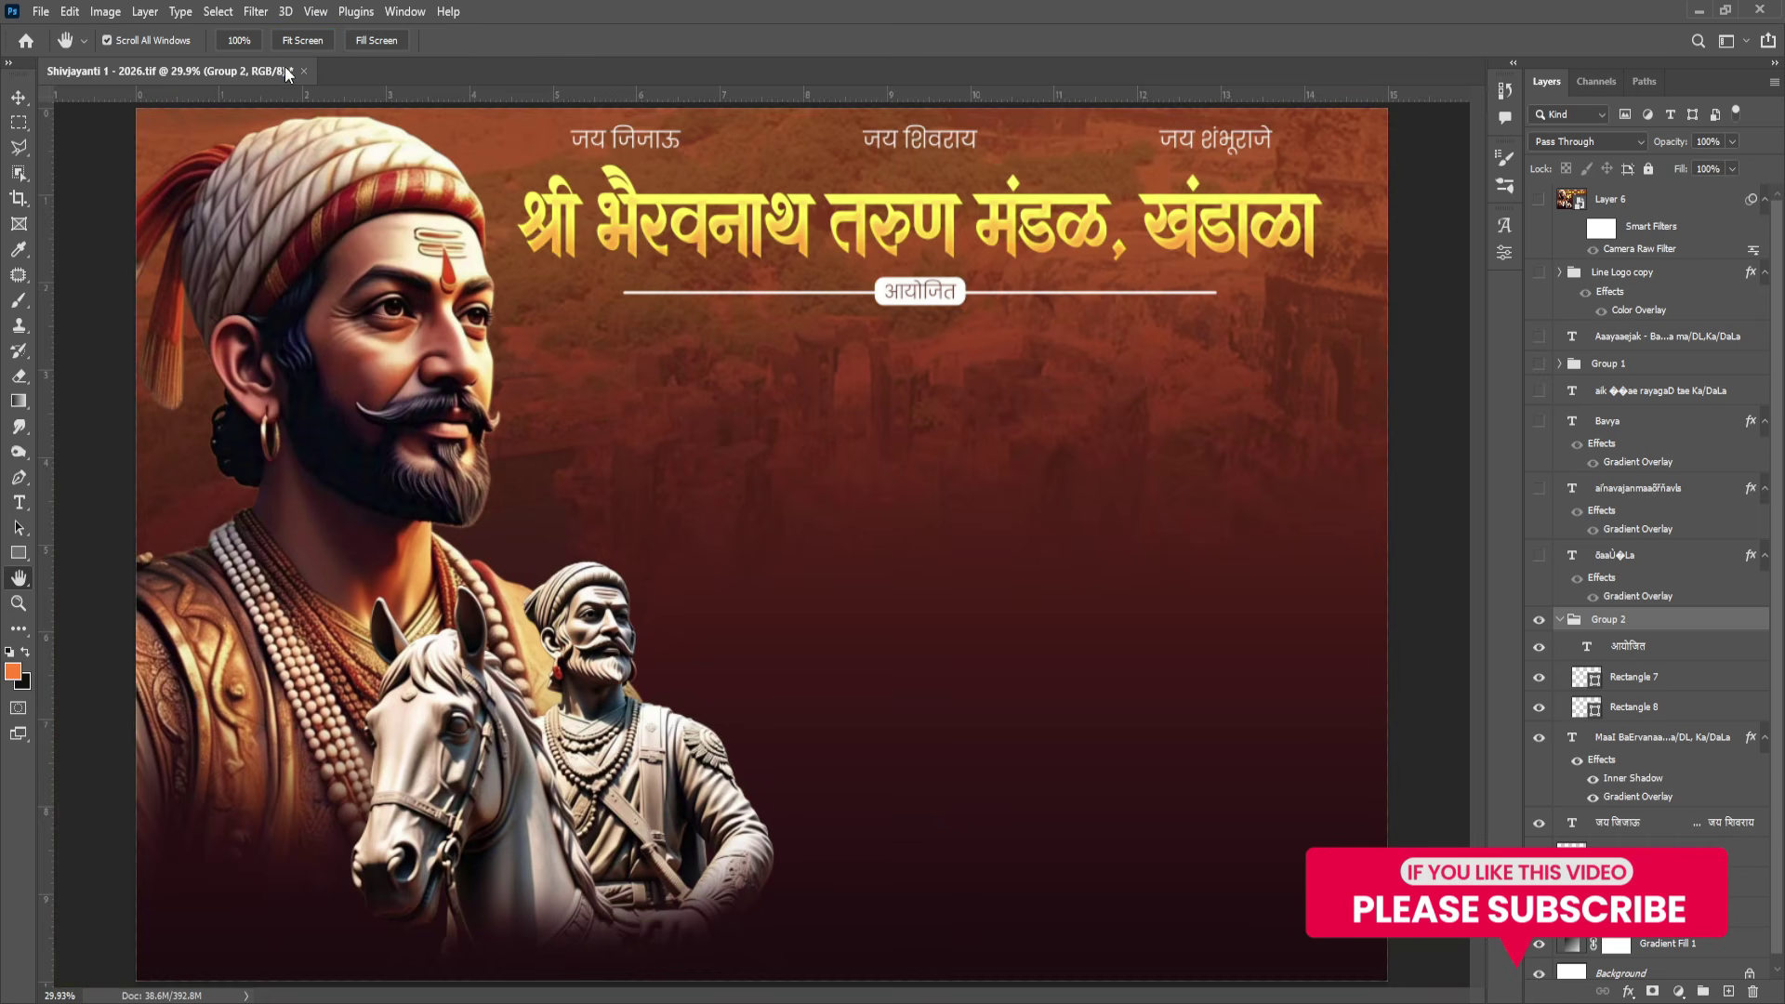
Collapse and toggle Group 2, and show the सोहळा, शिवजन्मोत्सव and भव्य text layers above it.
{"action": "left_click", "coordinate": [1563, 619]}
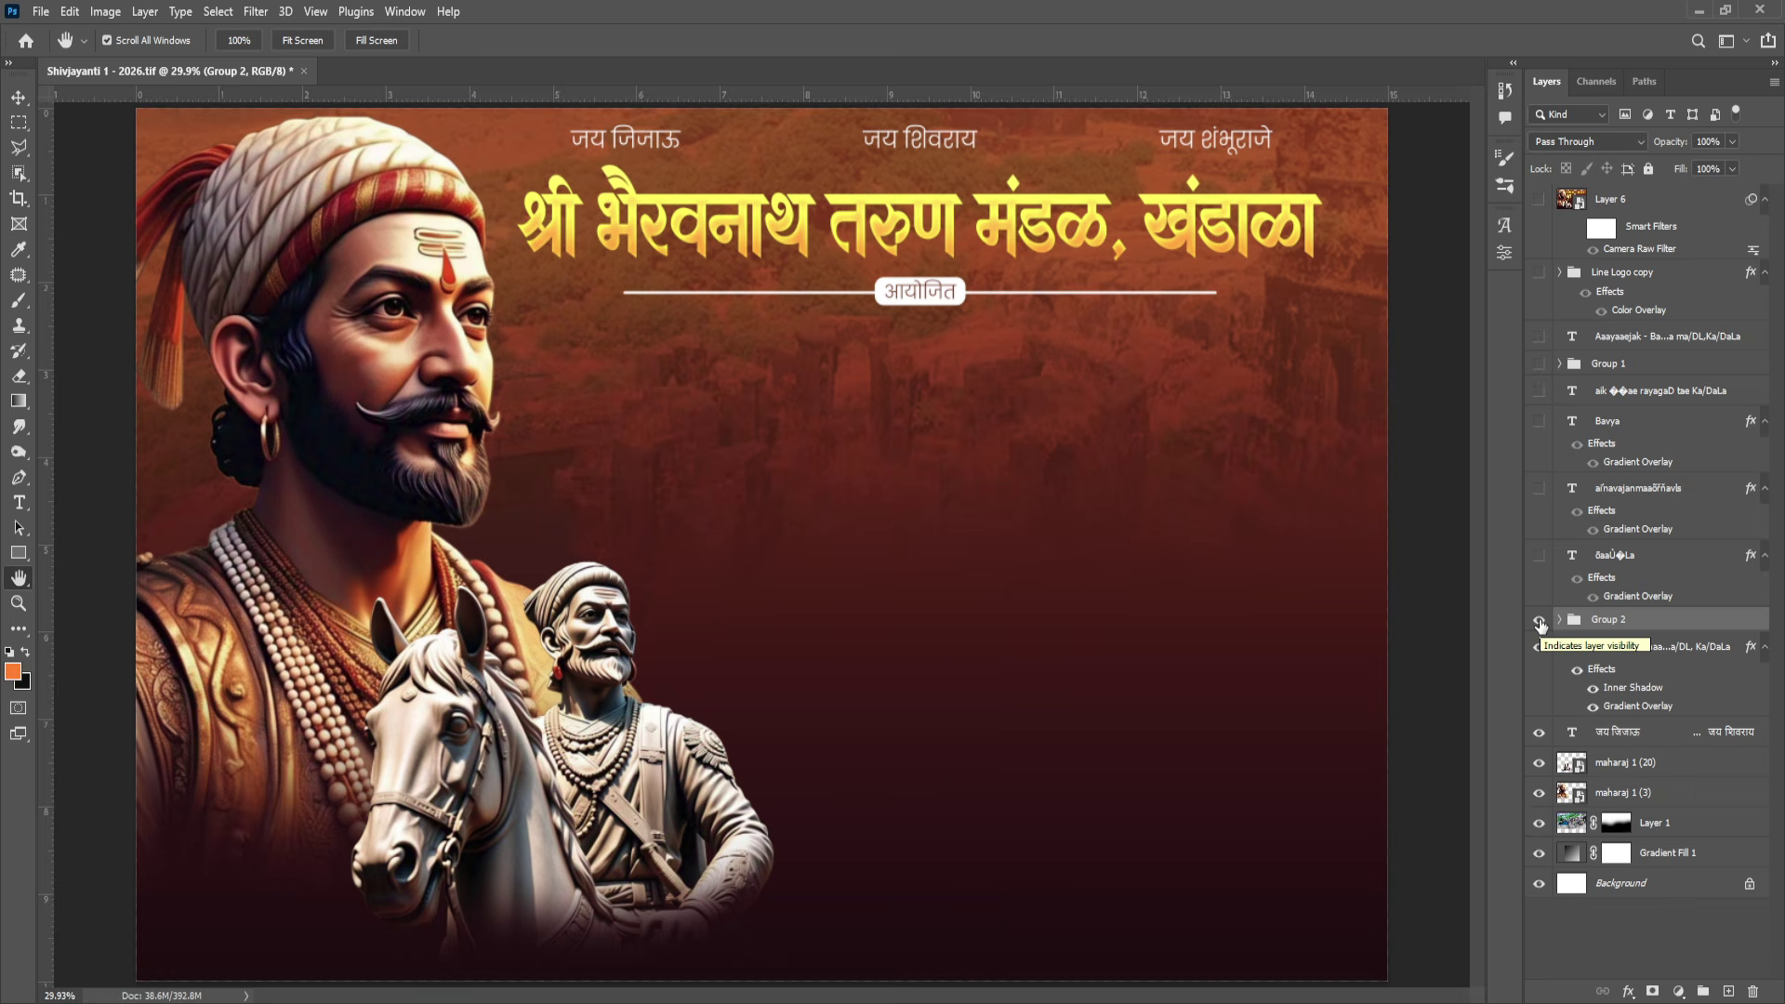
{"action": "left_click", "coordinate": [1540, 621]}
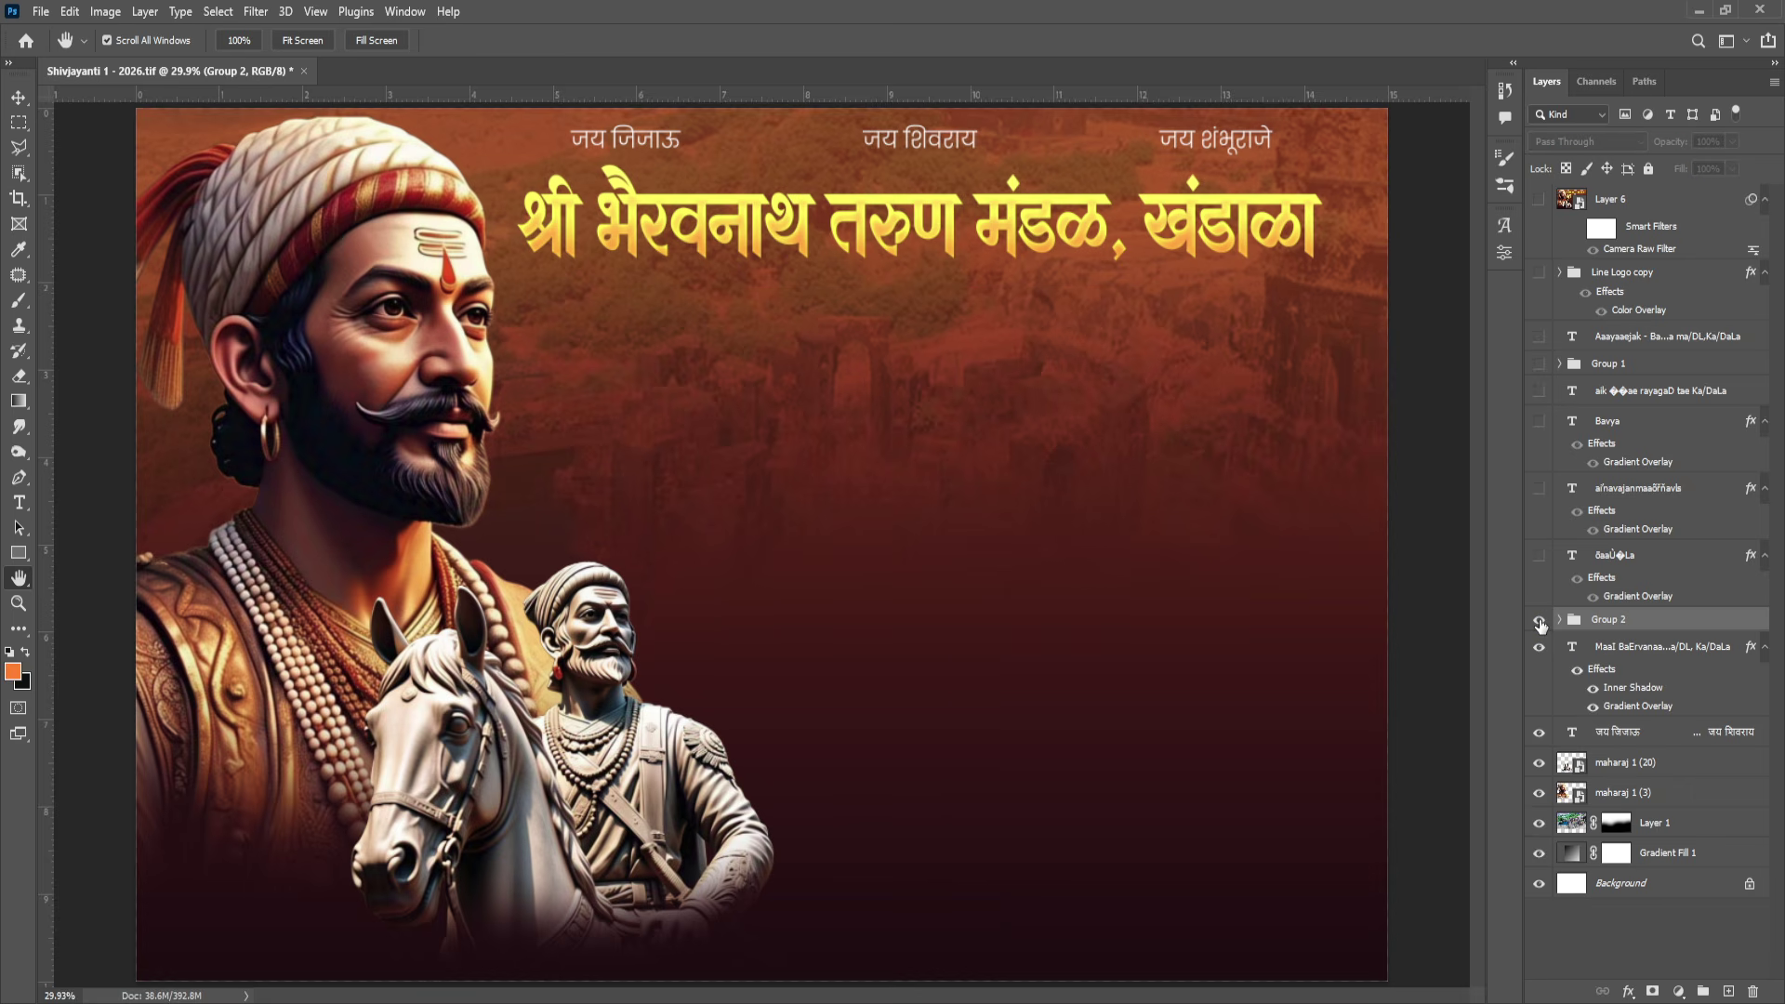
{"action": "left_click", "coordinate": [1539, 556]}
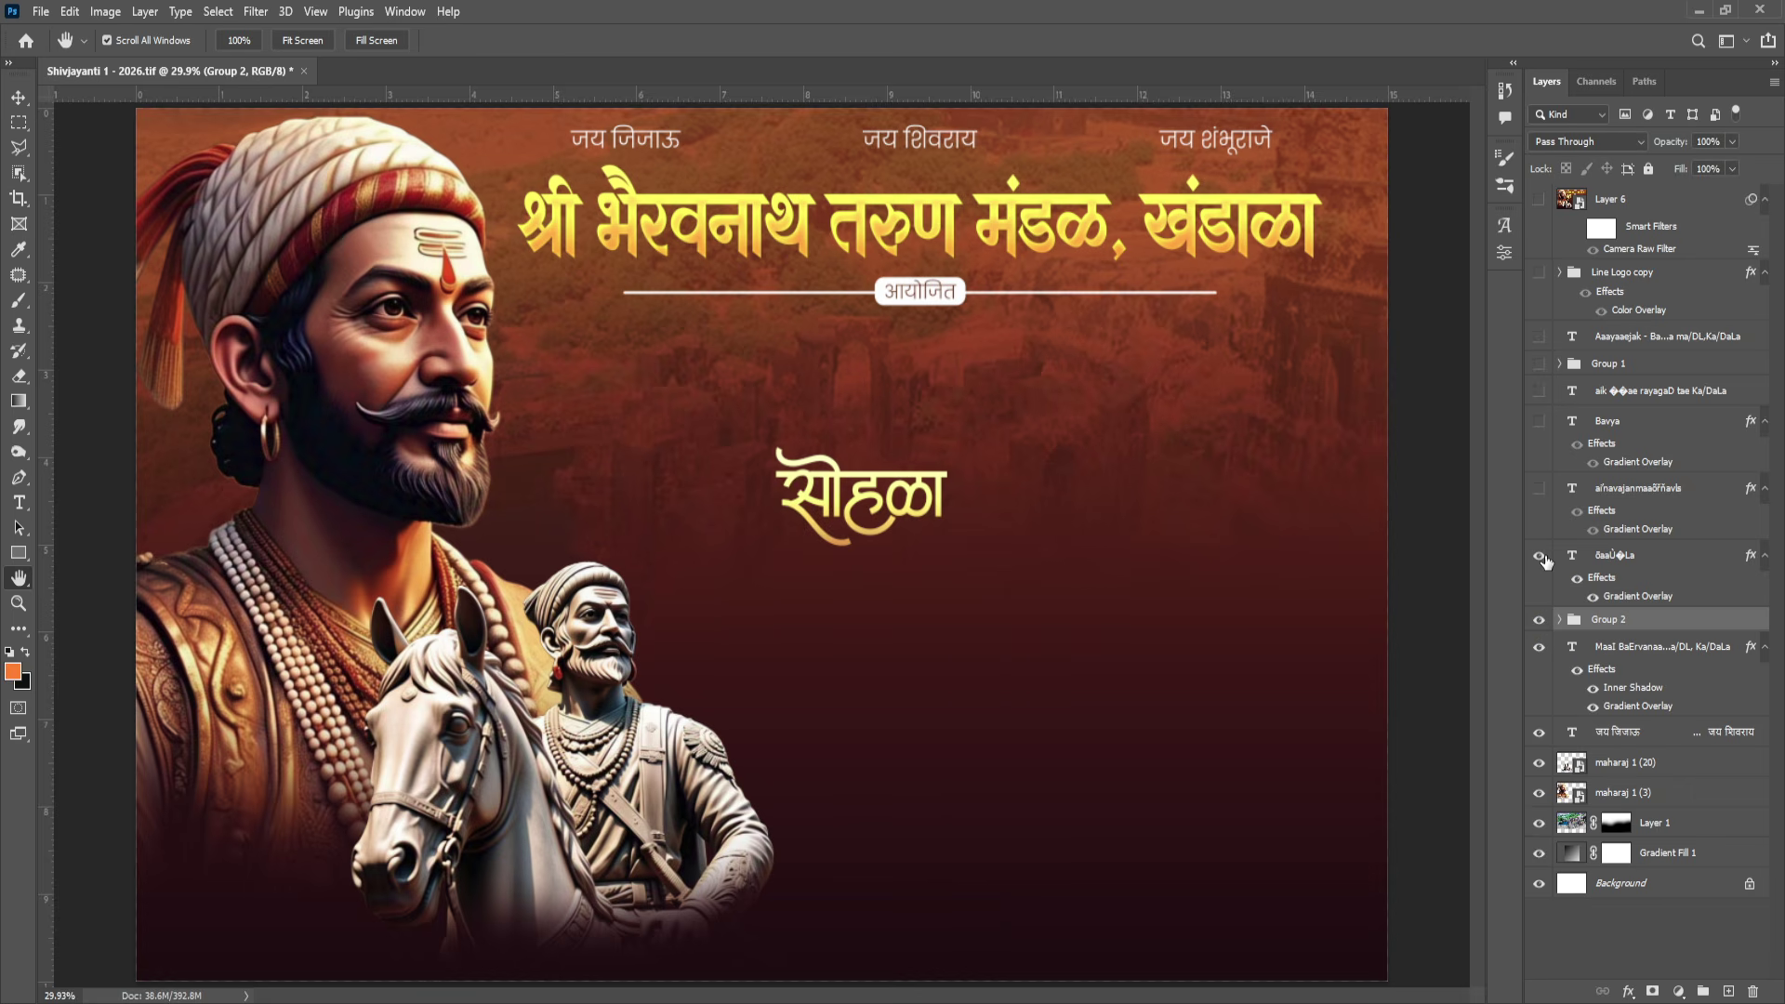
{"action": "left_click", "coordinate": [1540, 488]}
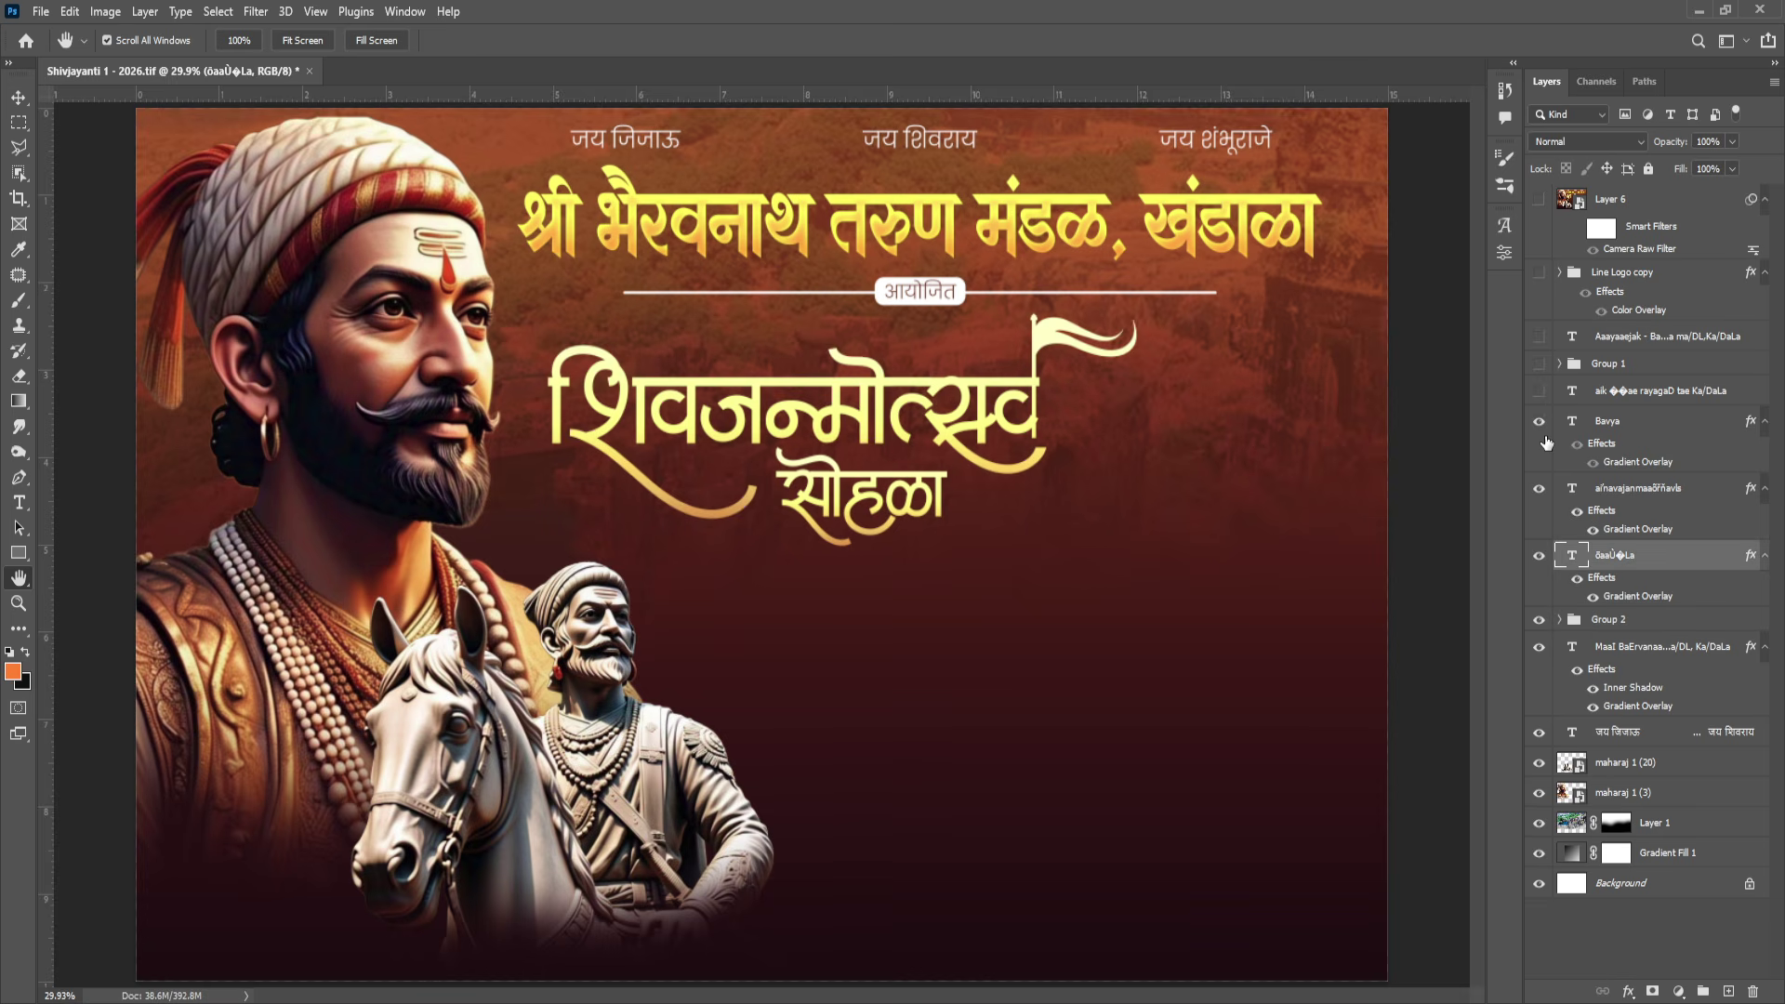
{"action": "left_click", "coordinate": [1539, 421]}
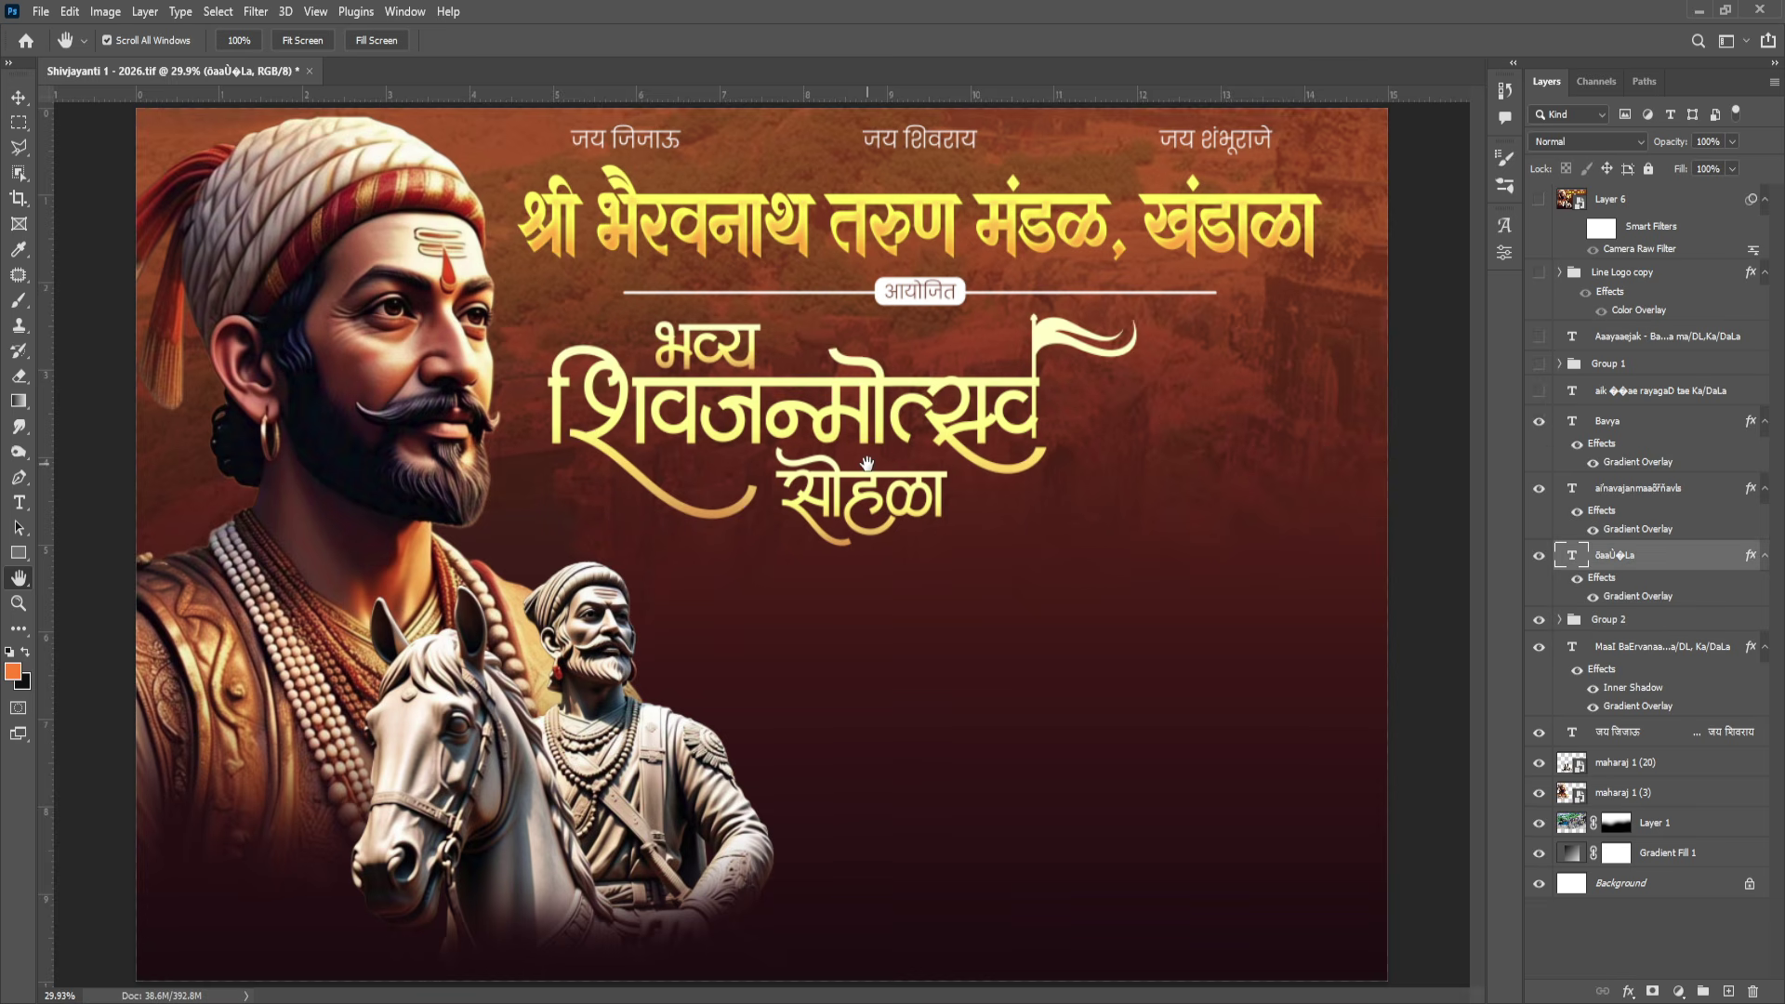
Examine the भव्य शिवजन्मोत्सव सोहळा calligraphic lettering and its gradient up close, and return to the full banner view.
{"action": "scroll", "coordinate": [924, 455], "scroll_direction": "up", "scroll_amount": 8}
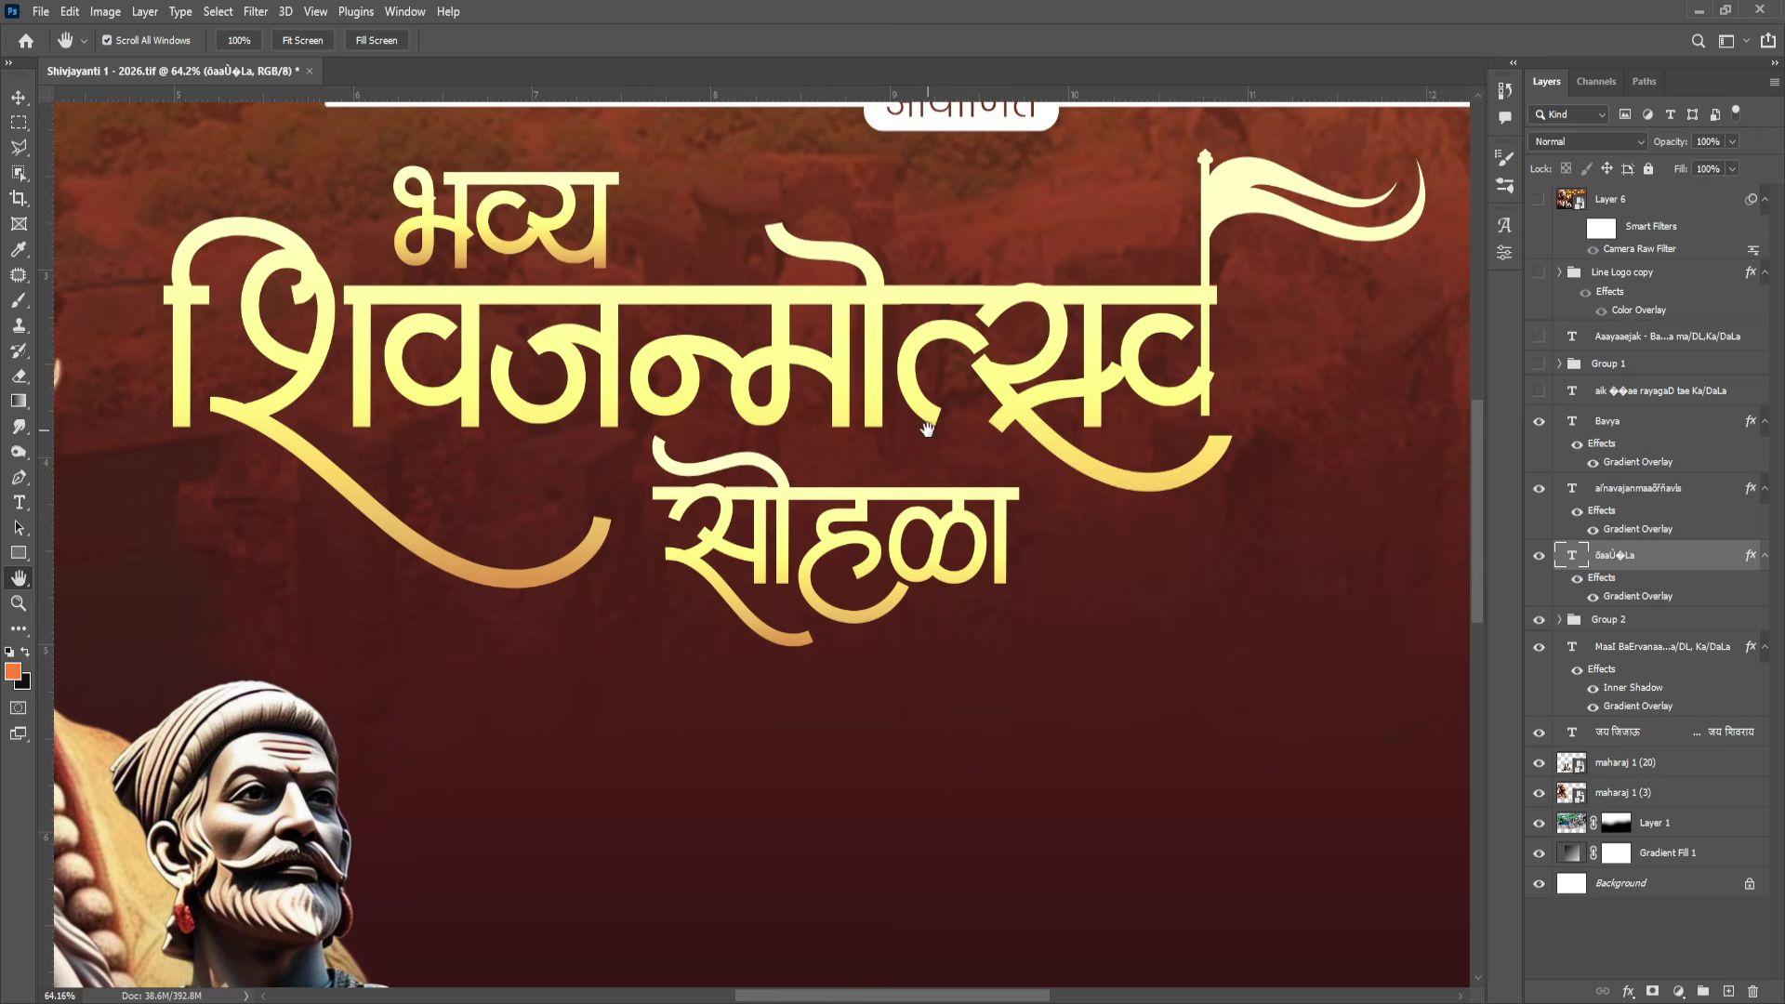
{"action": "left_click_drag", "start_coordinate": [926, 426], "coordinate": [931, 640]}
{"action": "scroll", "coordinate": [932, 640], "scroll_direction": "up", "scroll_amount": 4}
{"action": "scroll", "coordinate": [932, 640], "scroll_direction": "down", "scroll_amount": 4}
{"action": "scroll", "coordinate": [932, 640], "scroll_direction": "up", "scroll_amount": 3}
{"action": "scroll", "coordinate": [932, 640], "scroll_direction": "down", "scroll_amount": 3}
{"action": "scroll", "coordinate": [932, 639], "scroll_direction": "up", "scroll_amount": 2}
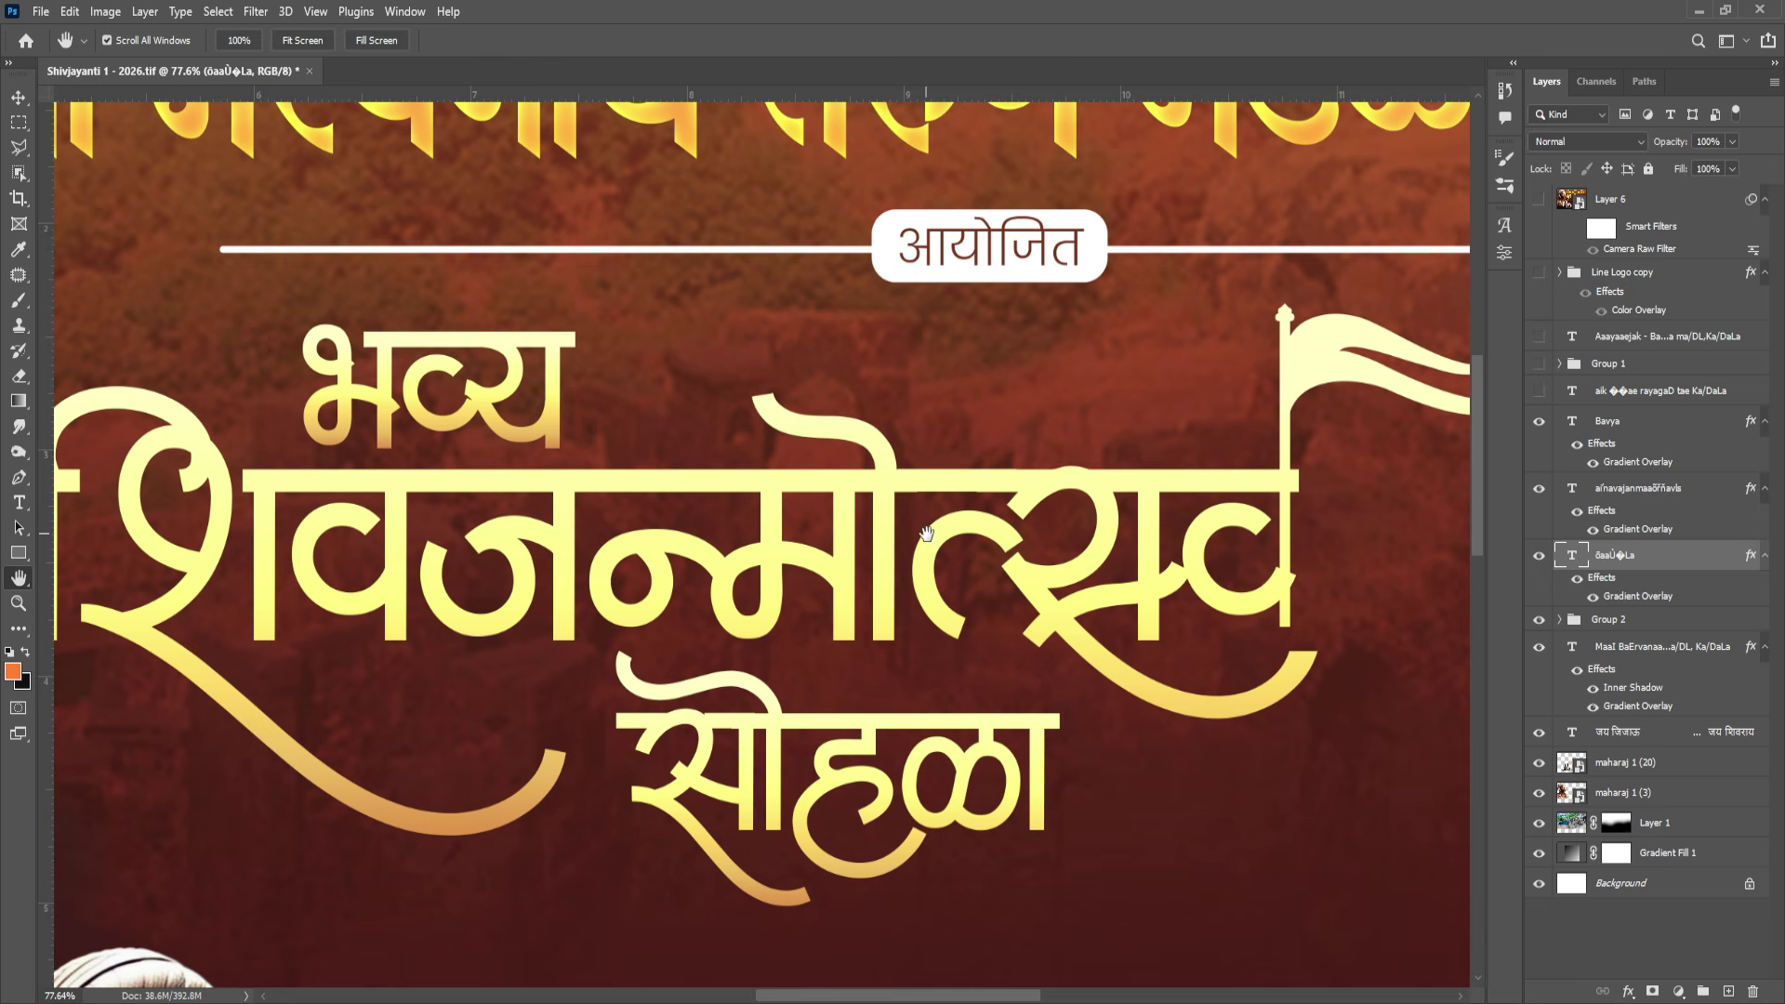
{"action": "scroll", "coordinate": [930, 536], "scroll_direction": "up", "scroll_amount": 4}
{"action": "scroll", "coordinate": [964, 546], "scroll_direction": "down", "scroll_amount": 2}
{"action": "scroll", "coordinate": [964, 546], "scroll_direction": "down", "scroll_amount": 2}
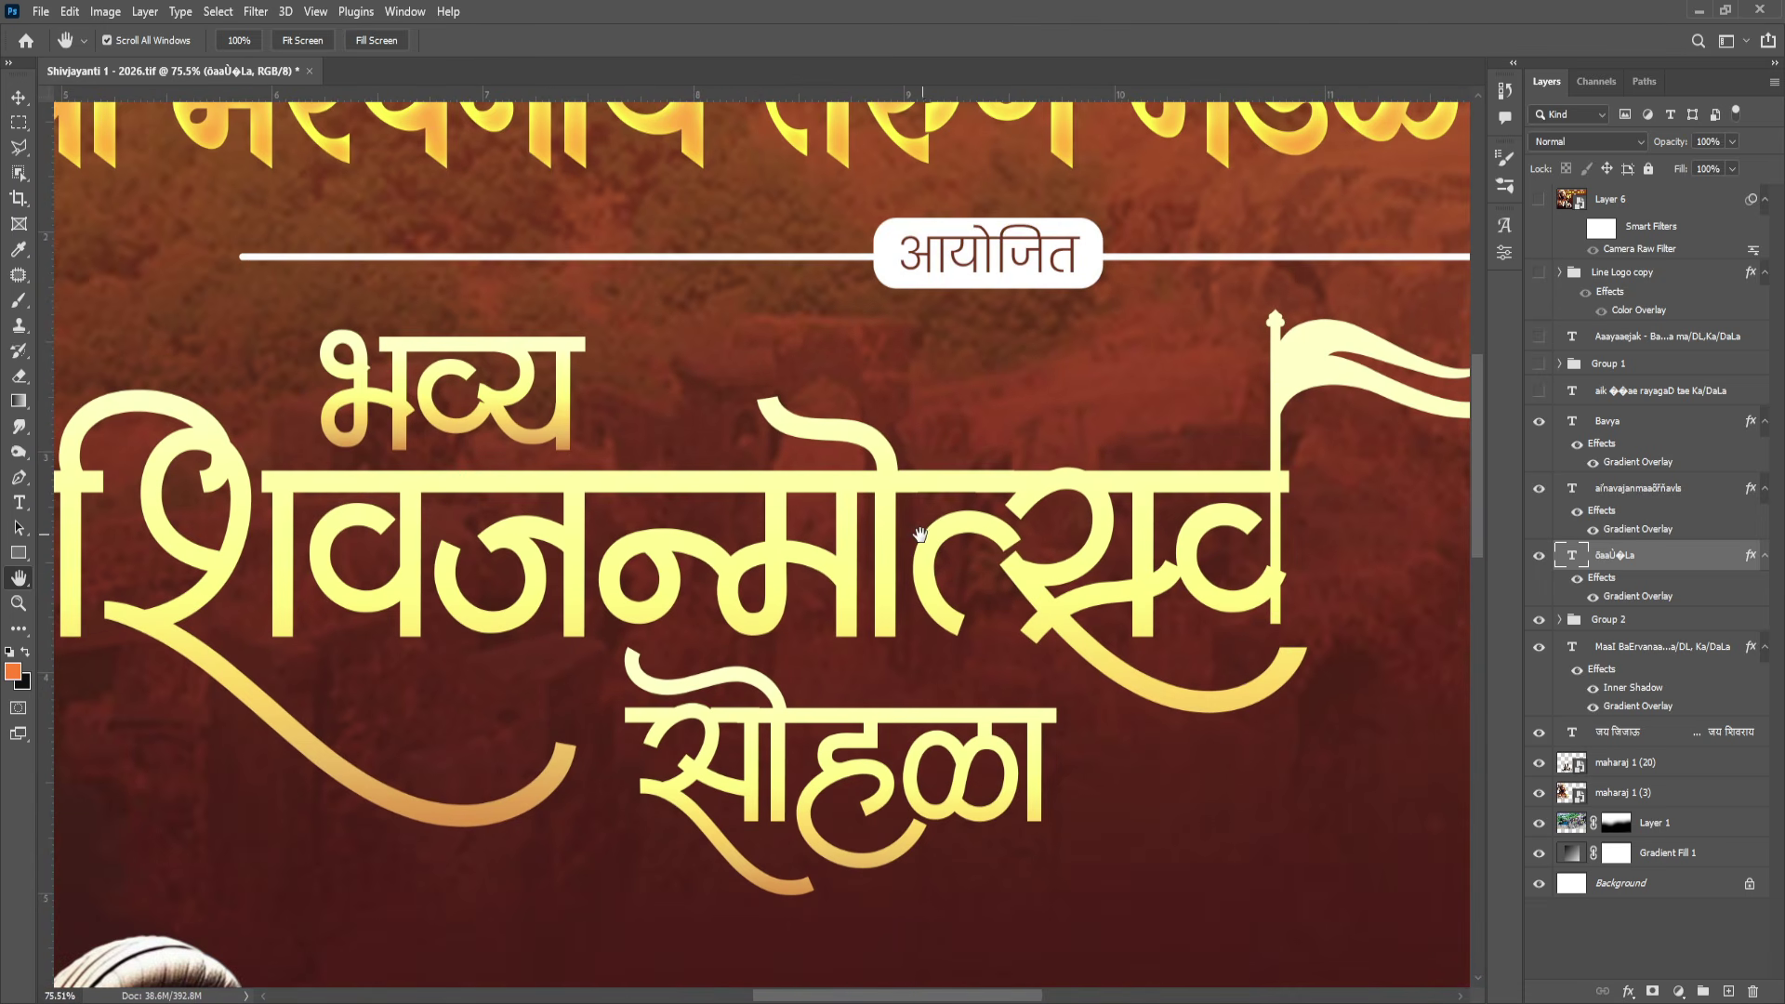
{"action": "scroll", "coordinate": [881, 582], "scroll_direction": "down", "scroll_amount": 1}
{"action": "left_click_drag", "start_coordinate": [881, 582], "coordinate": [956, 529]}
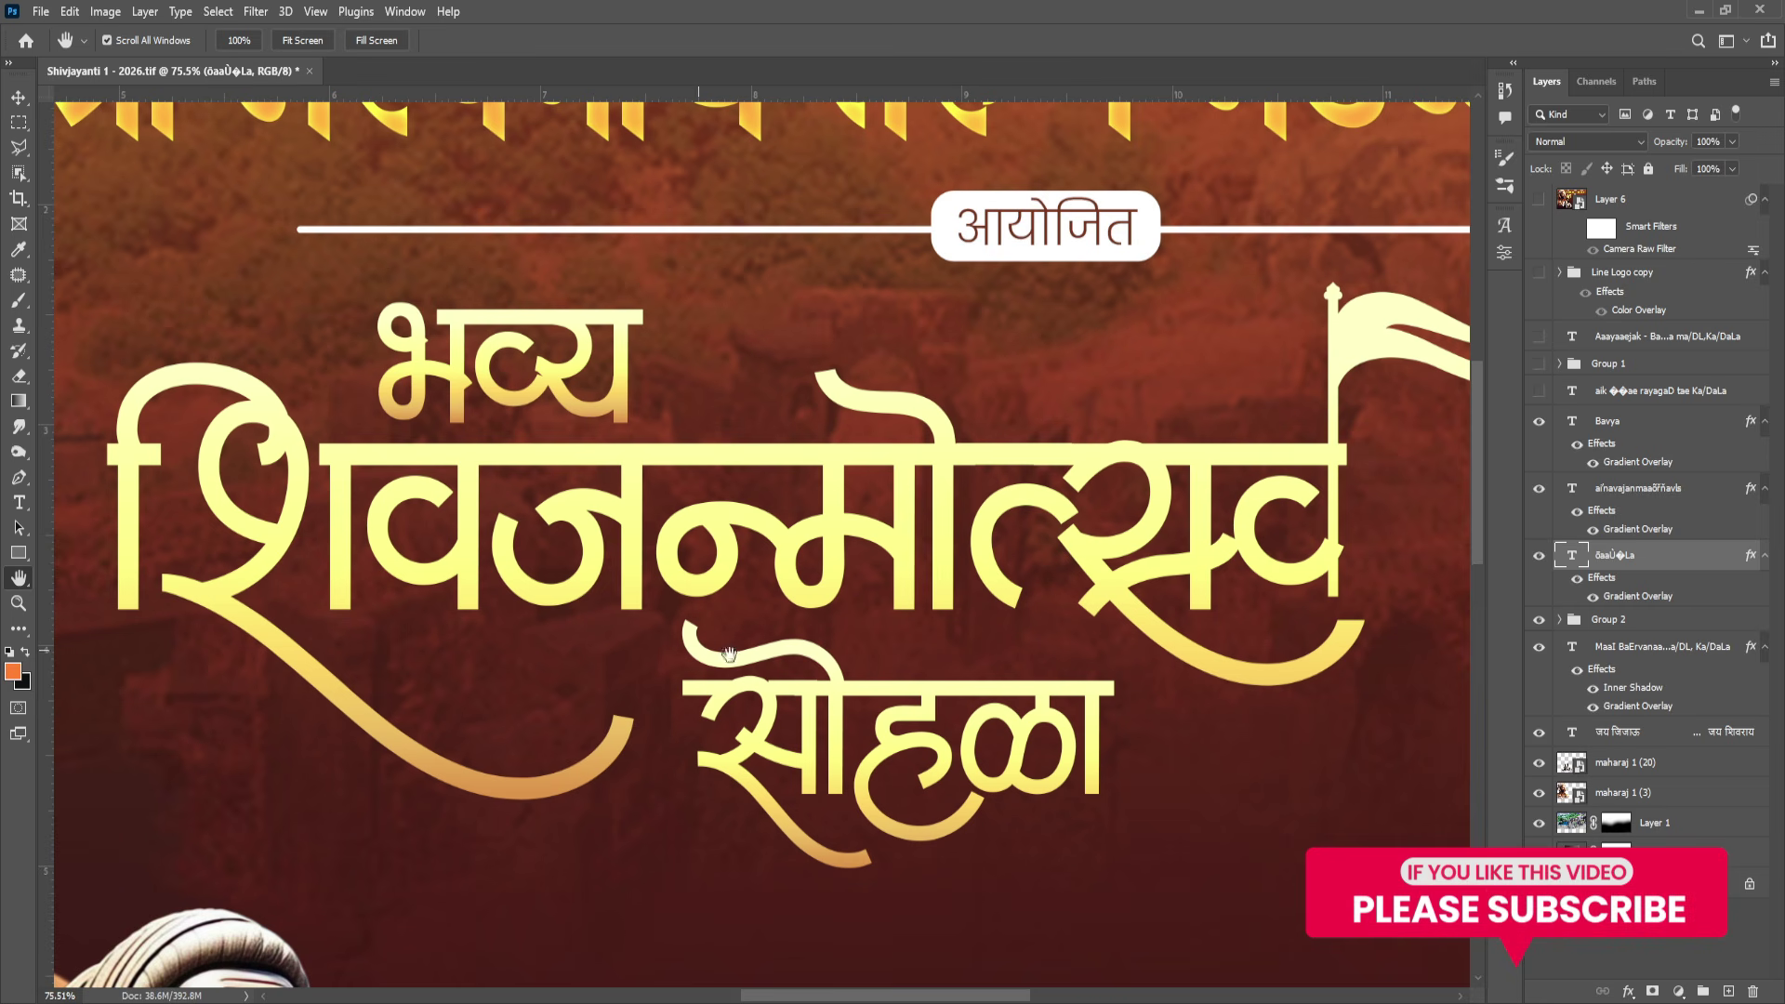
{"action": "left_click_drag", "start_coordinate": [938, 634], "coordinate": [918, 628]}
{"action": "key", "text": "ctrl+minus"}
{"action": "key", "text": "ctrl+minus"}
{"action": "key", "text": "ctrl+minus"}
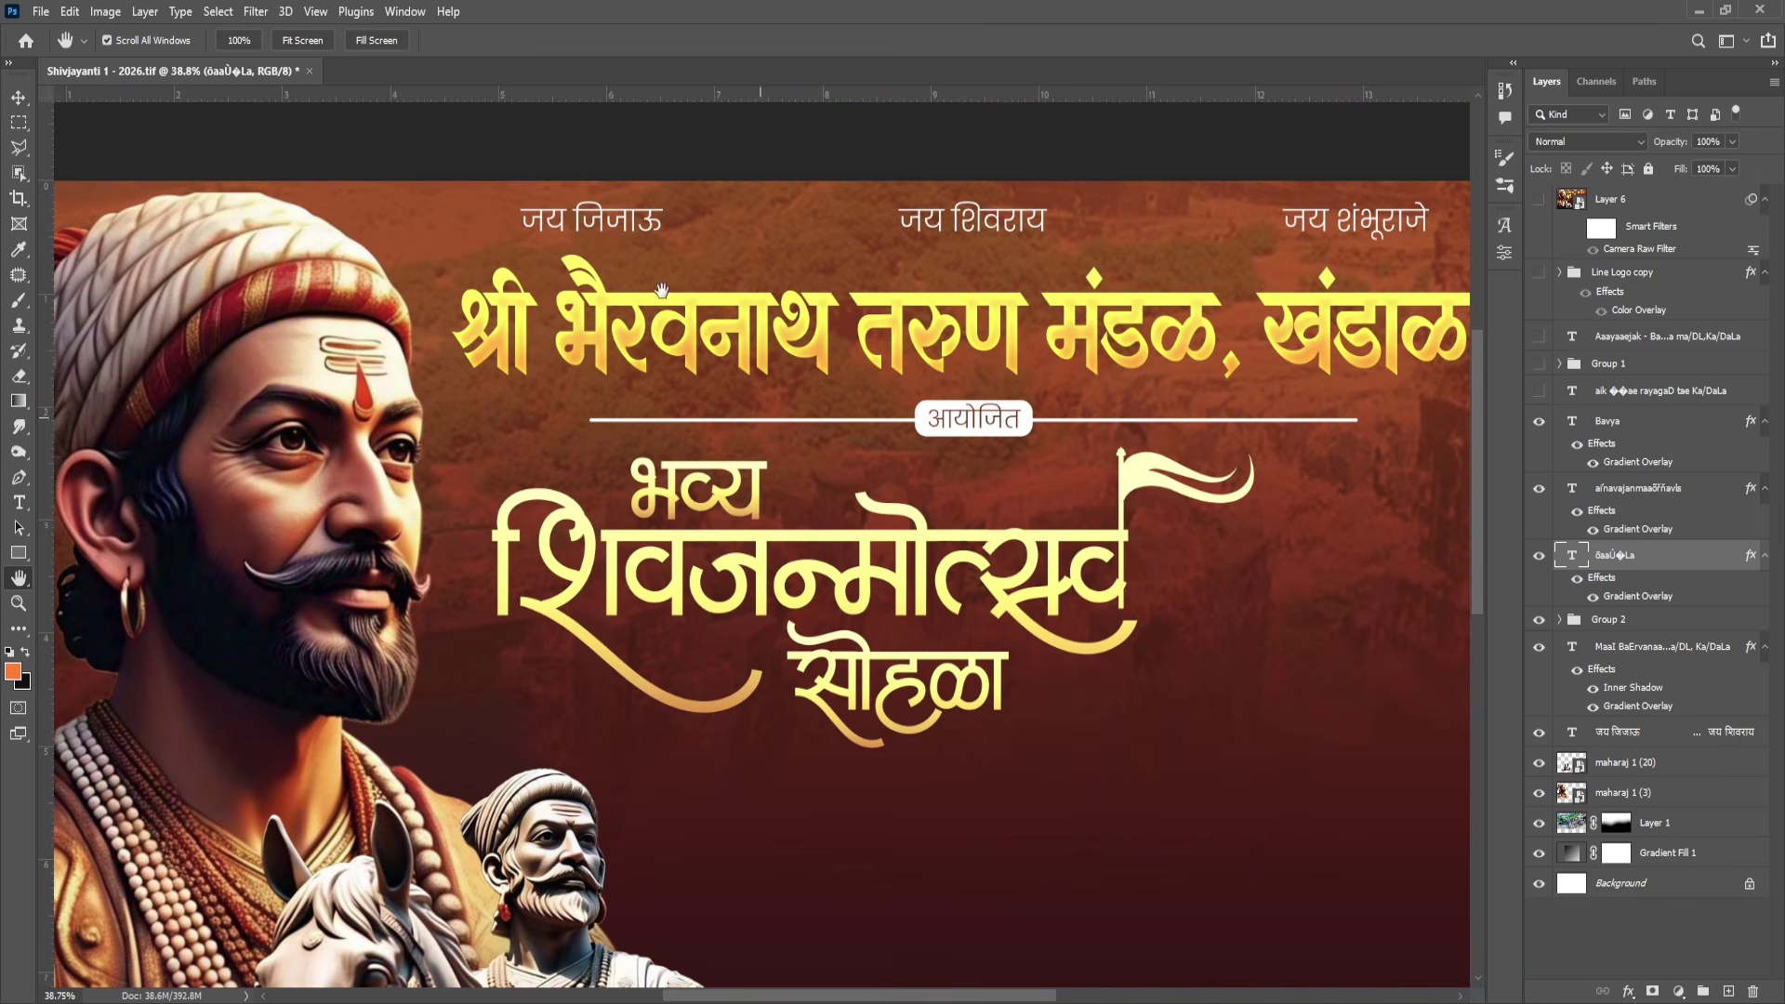
{"action": "key", "text": "ctrl+0"}
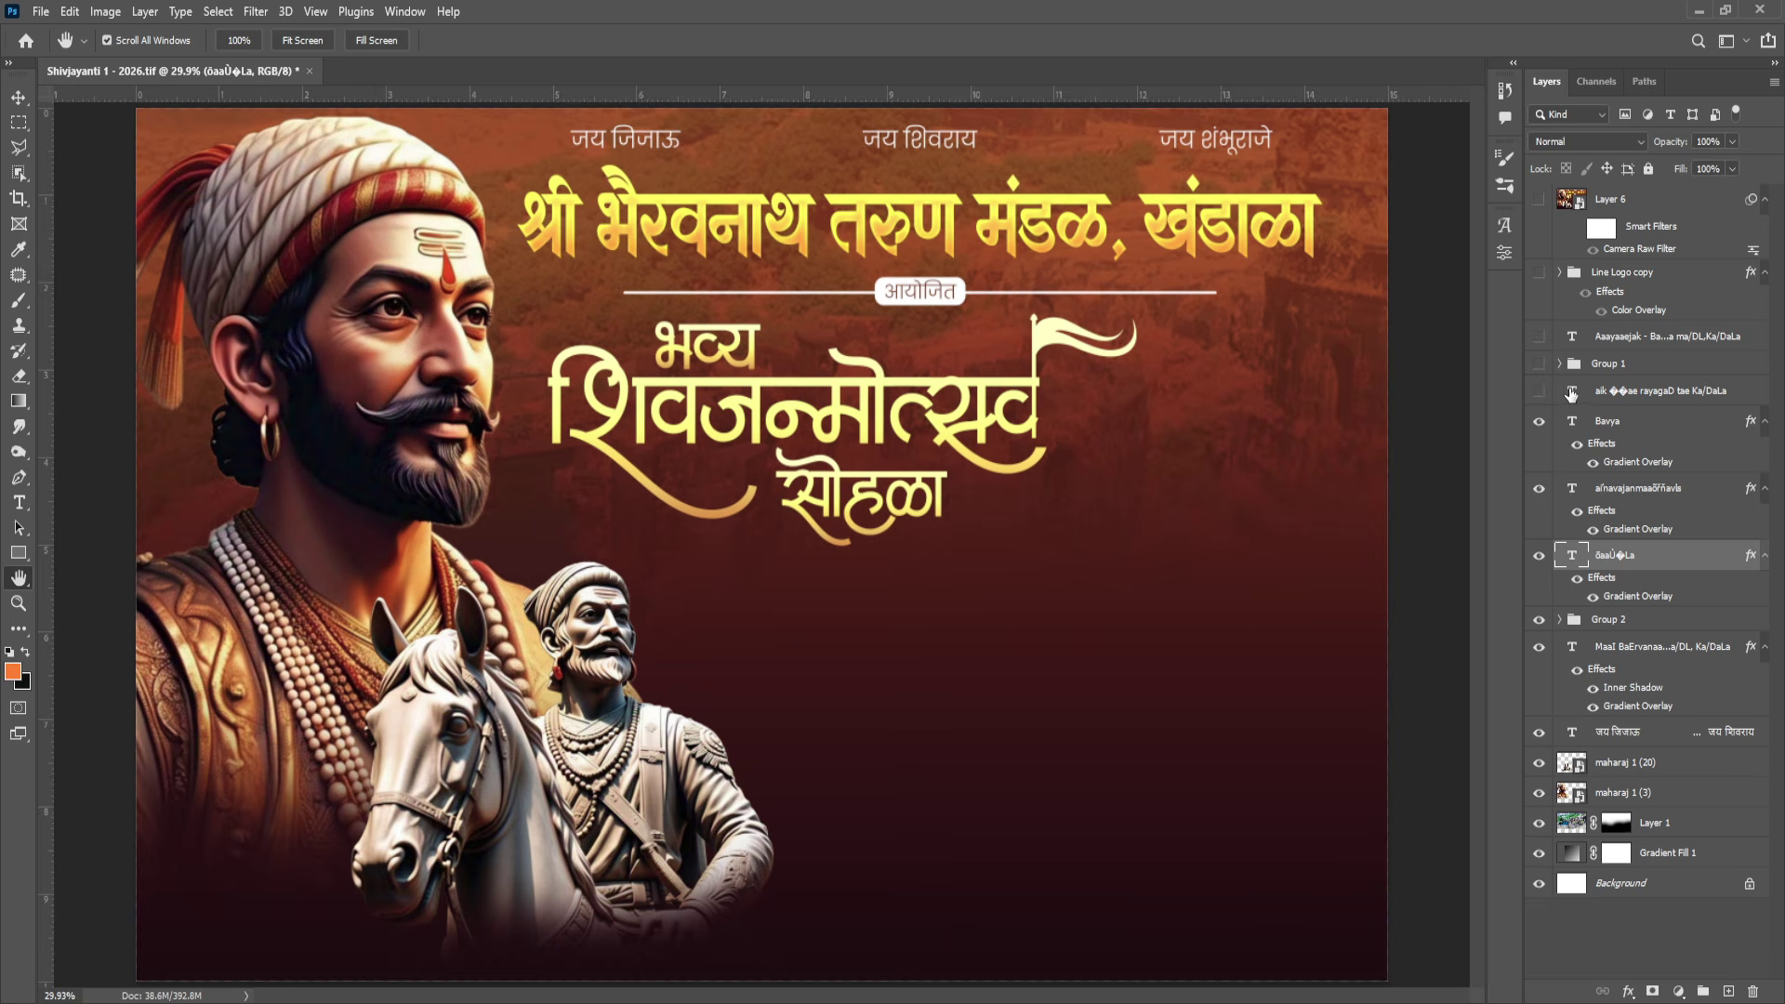
Show and select the white किल्ले रायगड ते खंडाळा text layer and examine its lettering up close.
{"action": "left_click", "coordinate": [1539, 391]}
{"action": "left_click", "coordinate": [1622, 392]}
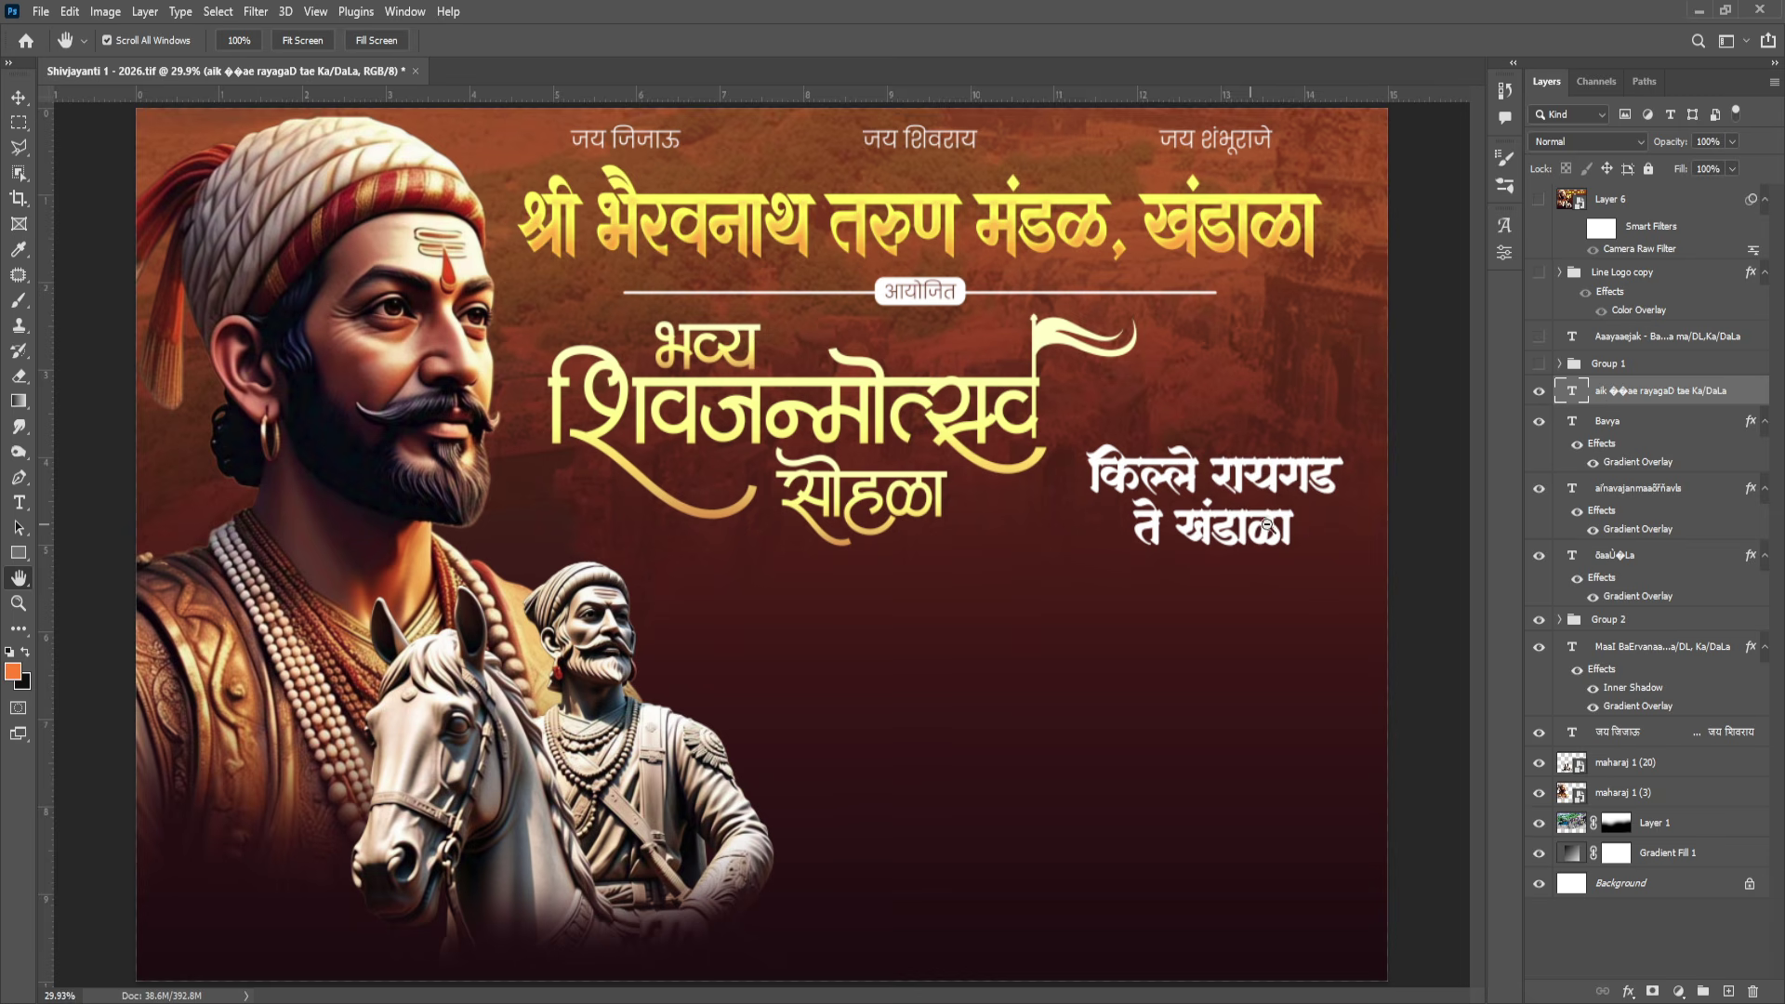
{"action": "scroll", "coordinate": [1309, 520], "scroll_direction": "up", "scroll_amount": 3}
{"action": "scroll", "coordinate": [1309, 521], "scroll_direction": "up", "scroll_amount": 5}
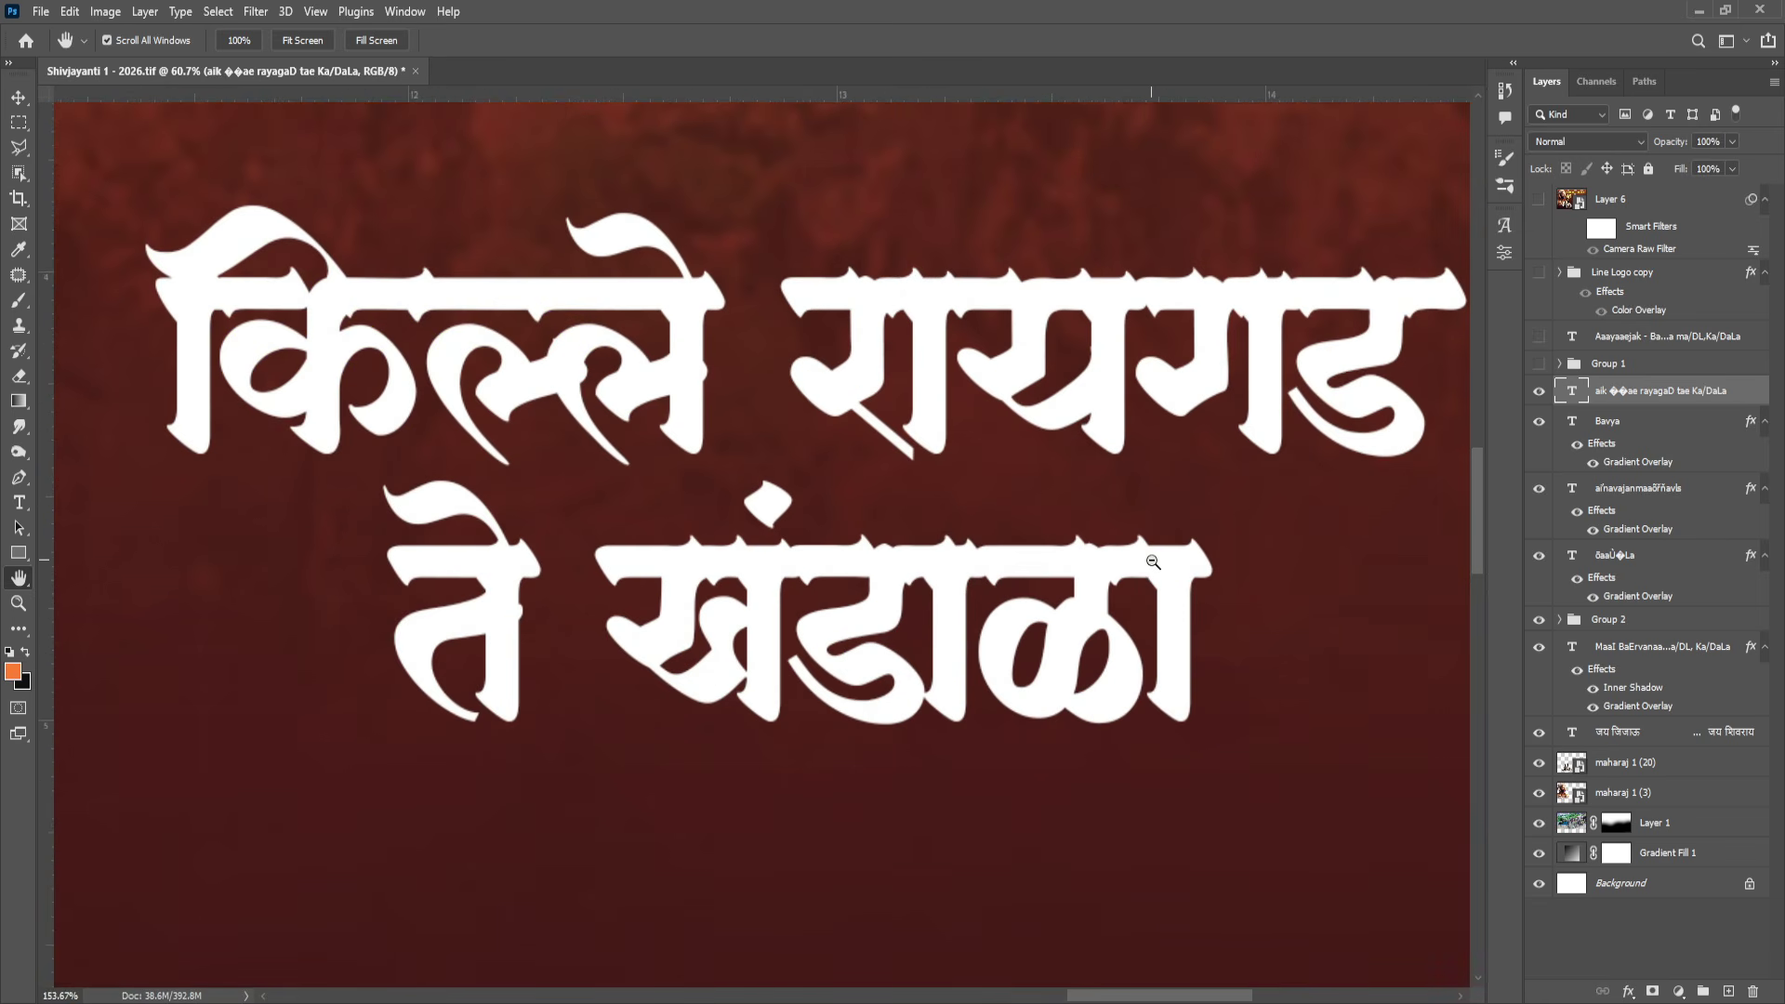
{"action": "scroll", "coordinate": [1121, 545], "scroll_direction": "down", "scroll_amount": 2}
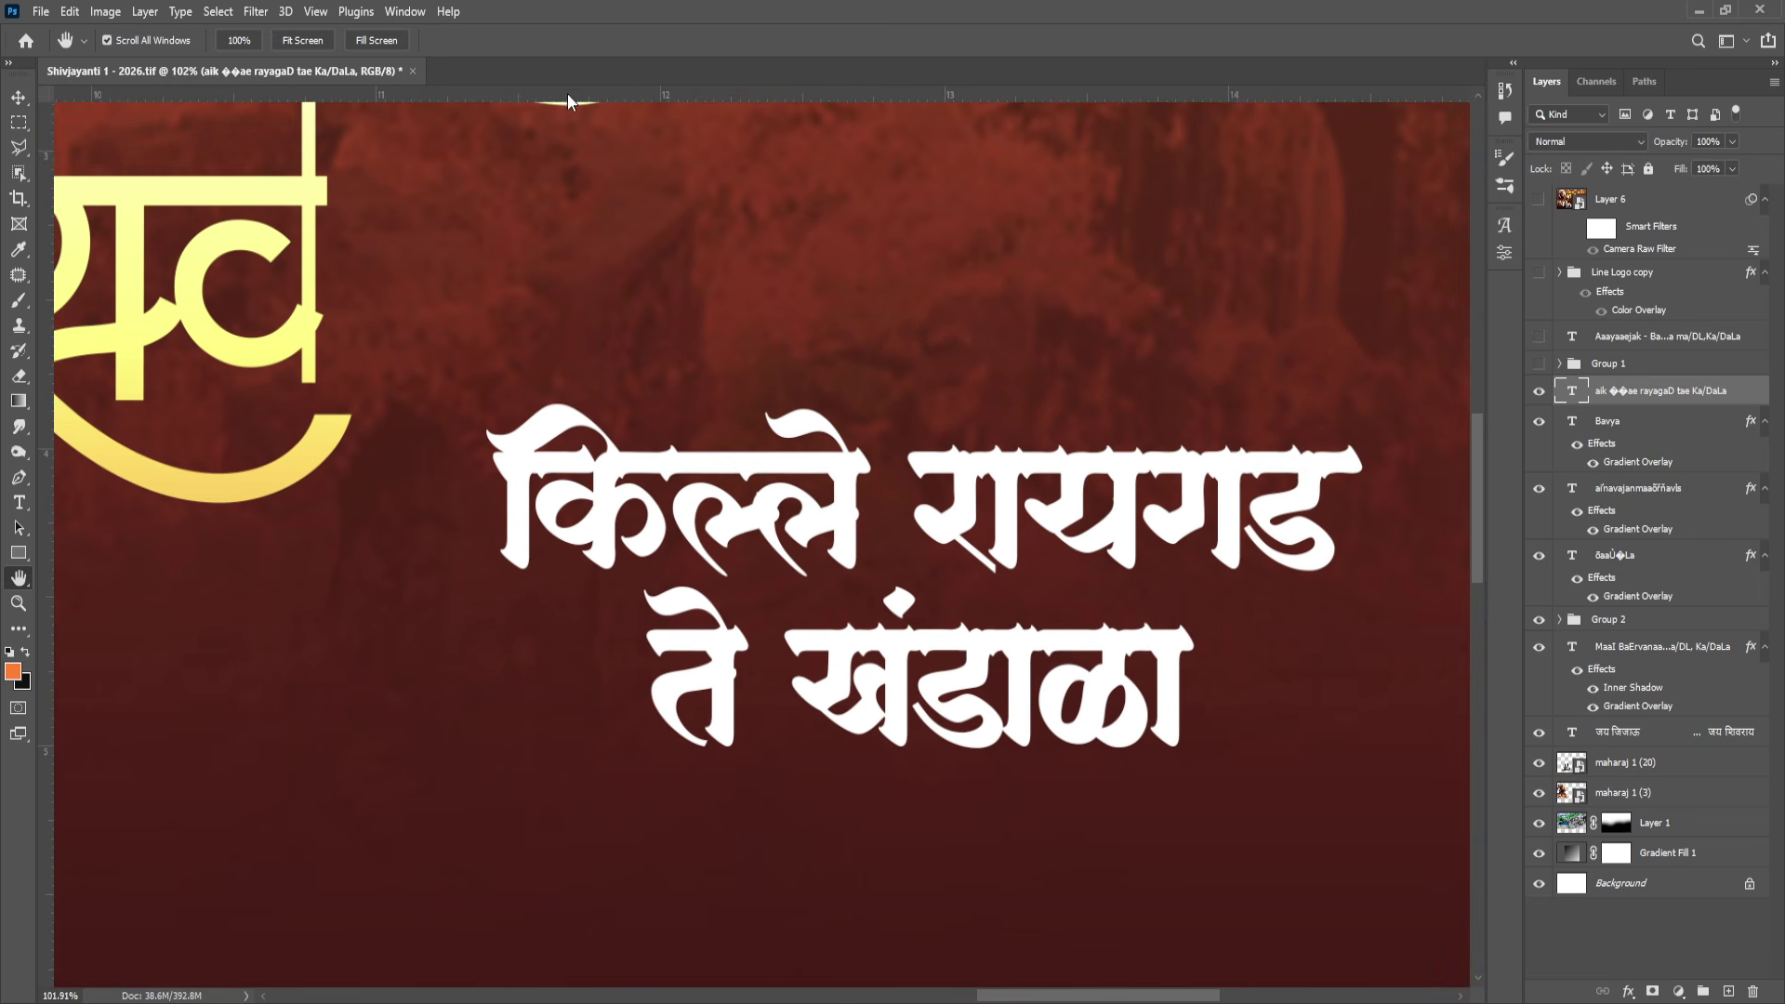
{"action": "left_click", "coordinate": [303, 41]}
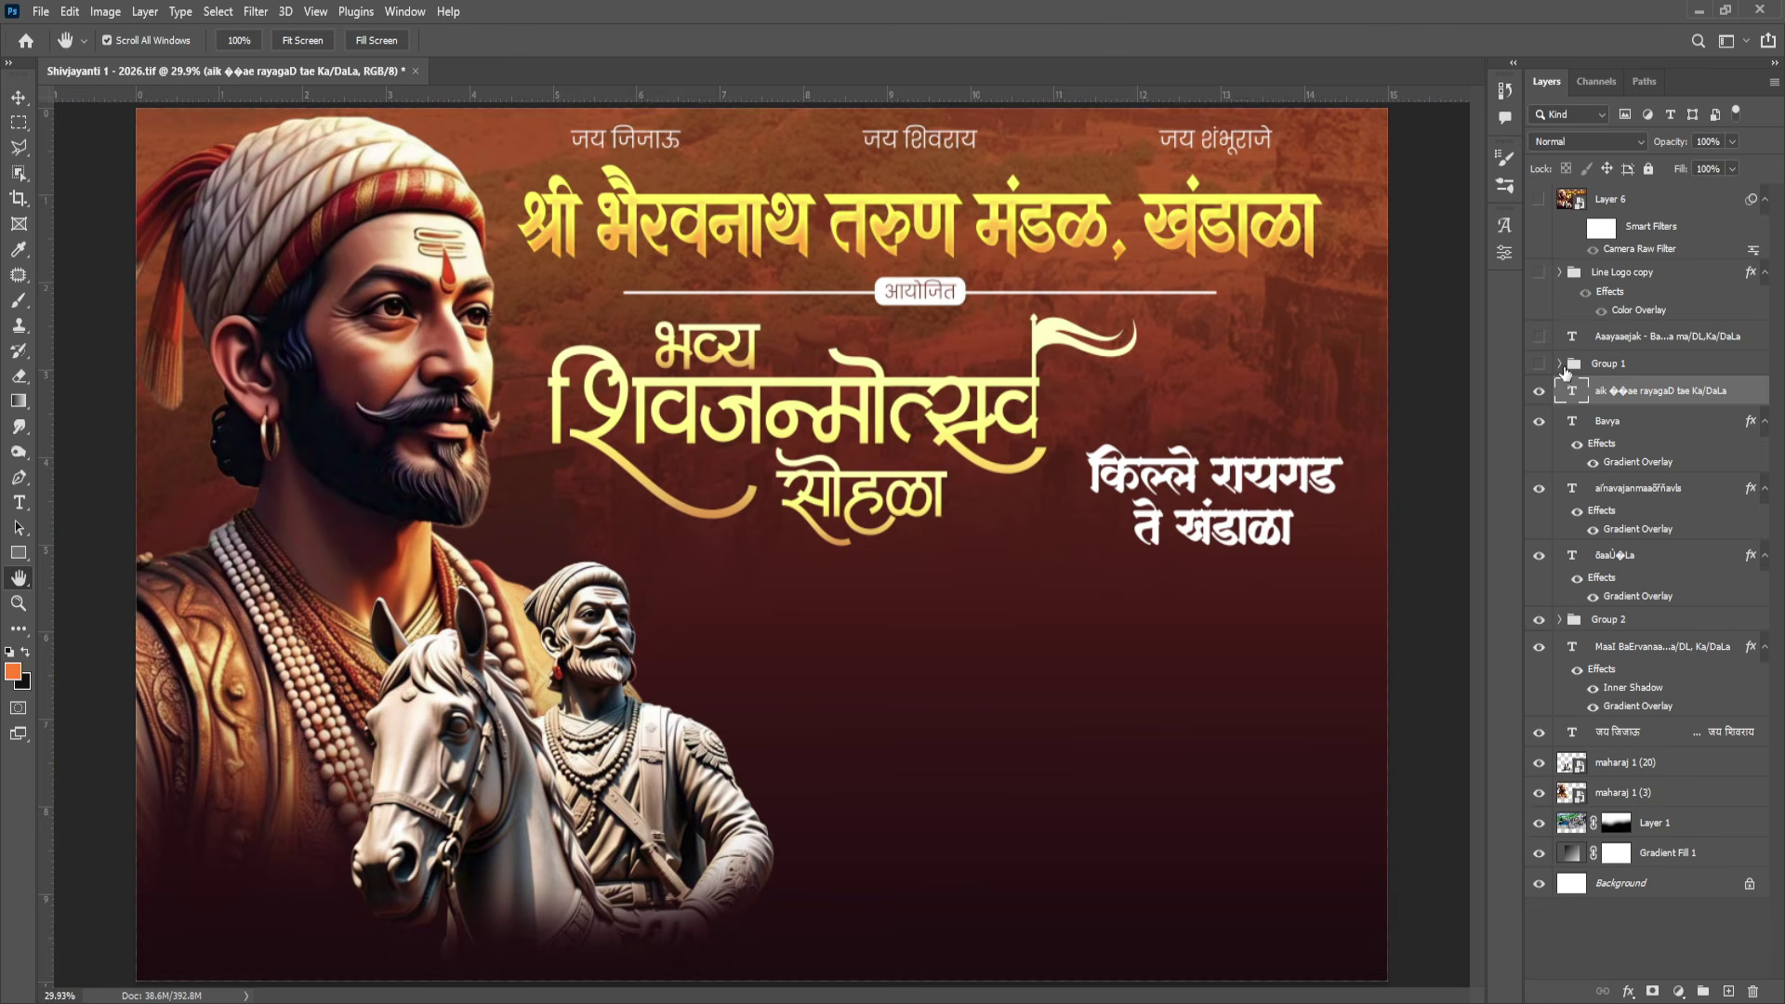
Show Group 1 with the programme schedule panel, examine the panel up close and expand the group.
{"action": "left_click", "coordinate": [1540, 364]}
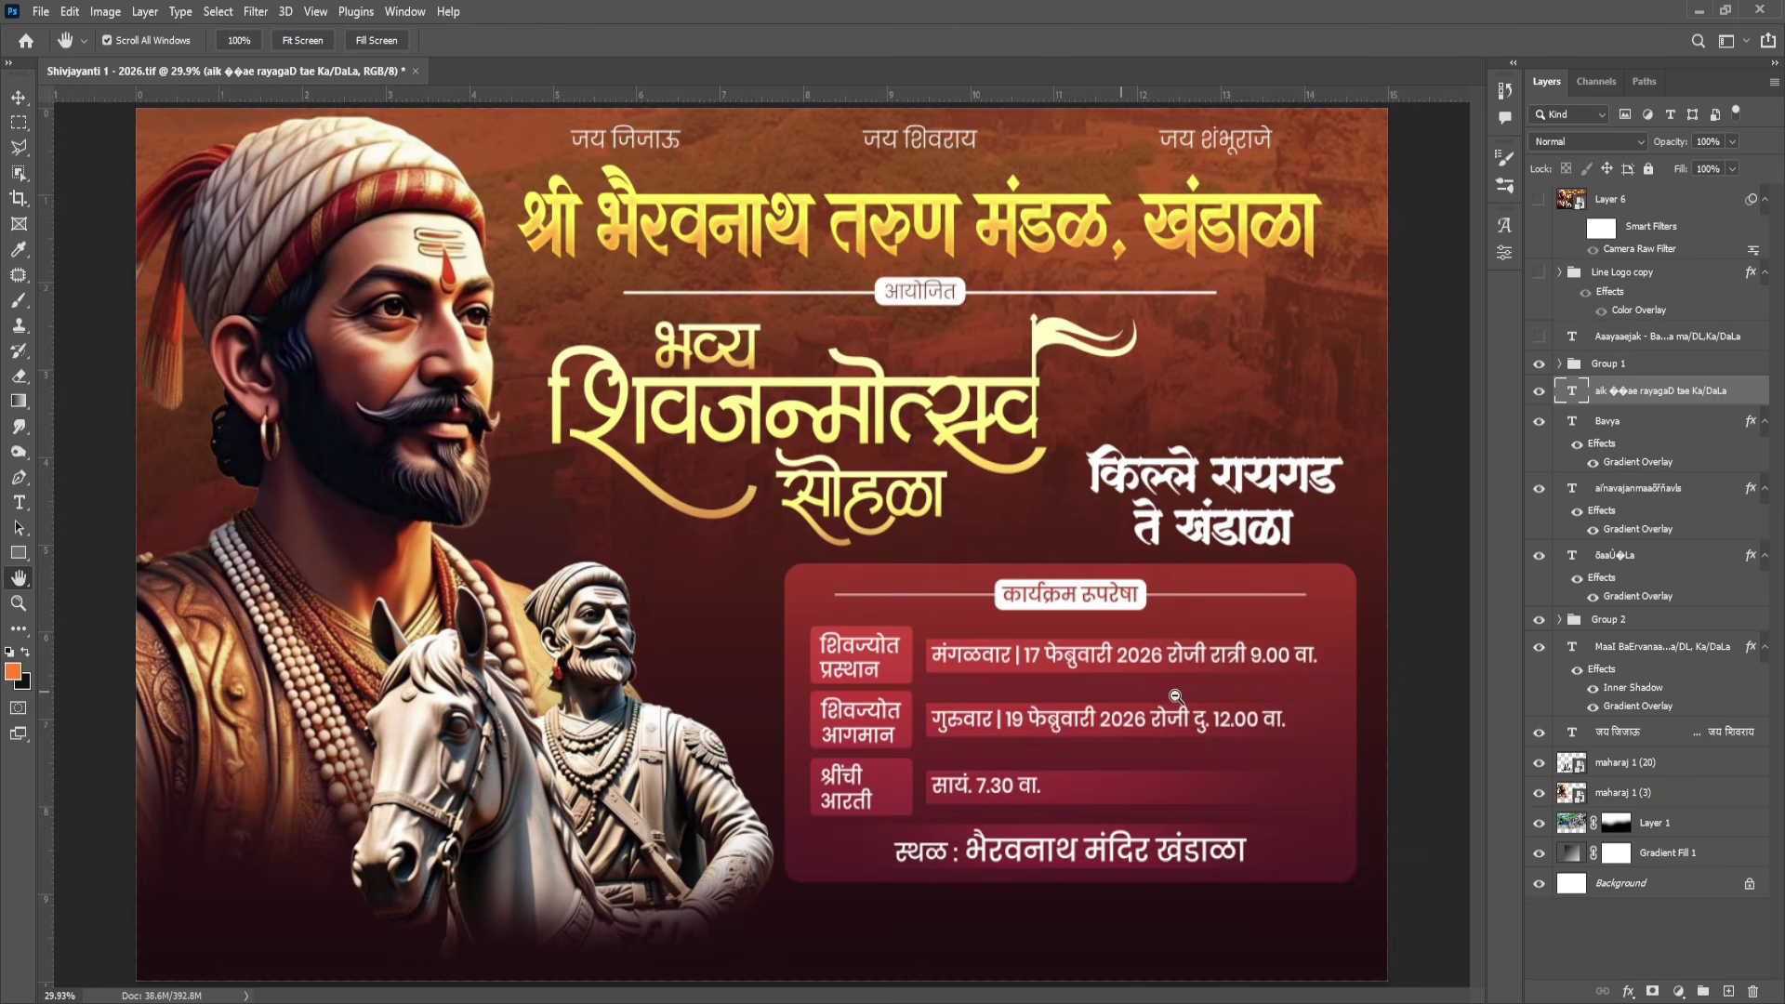
{"action": "scroll", "coordinate": [1188, 698], "scroll_direction": "up", "scroll_amount": 4}
{"action": "left_click_drag", "start_coordinate": [1188, 697], "coordinate": [944, 514]}
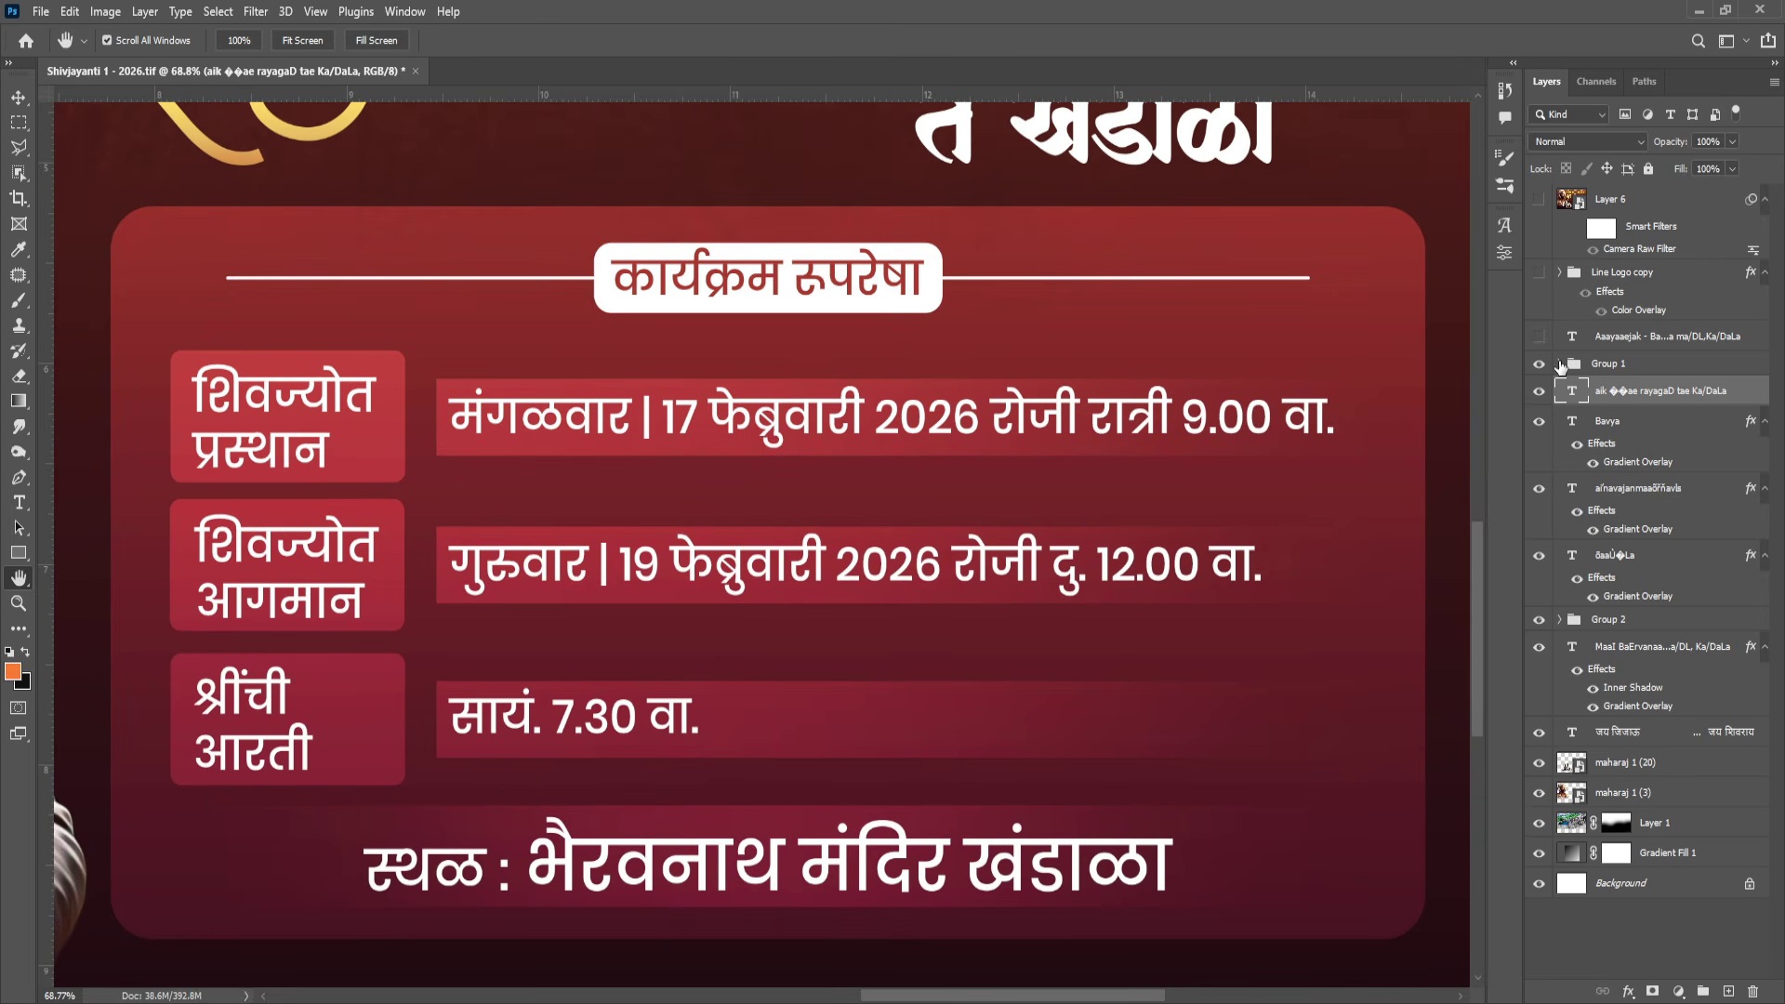
{"action": "left_click", "coordinate": [1560, 363]}
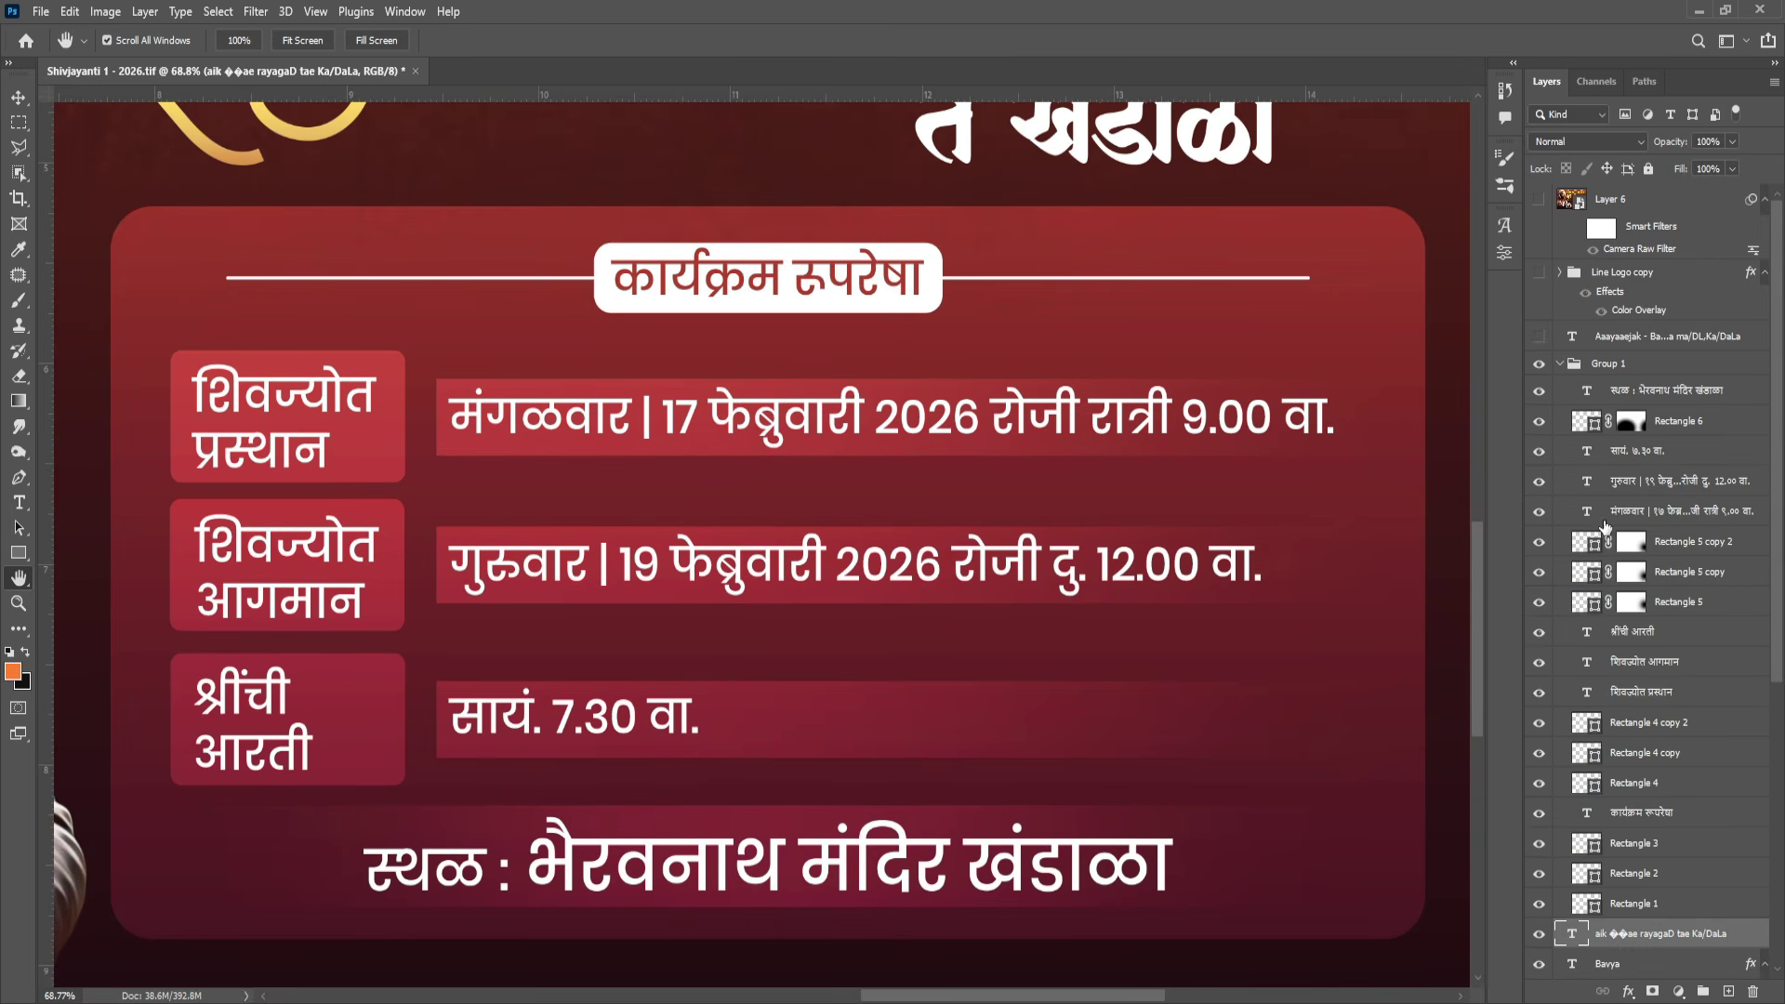
Select Rectangle 1, test-move the panel background and undo the move, and check the layer's blend mode.
{"action": "left_click", "coordinate": [1648, 909]}
{"action": "key", "text": "v"}
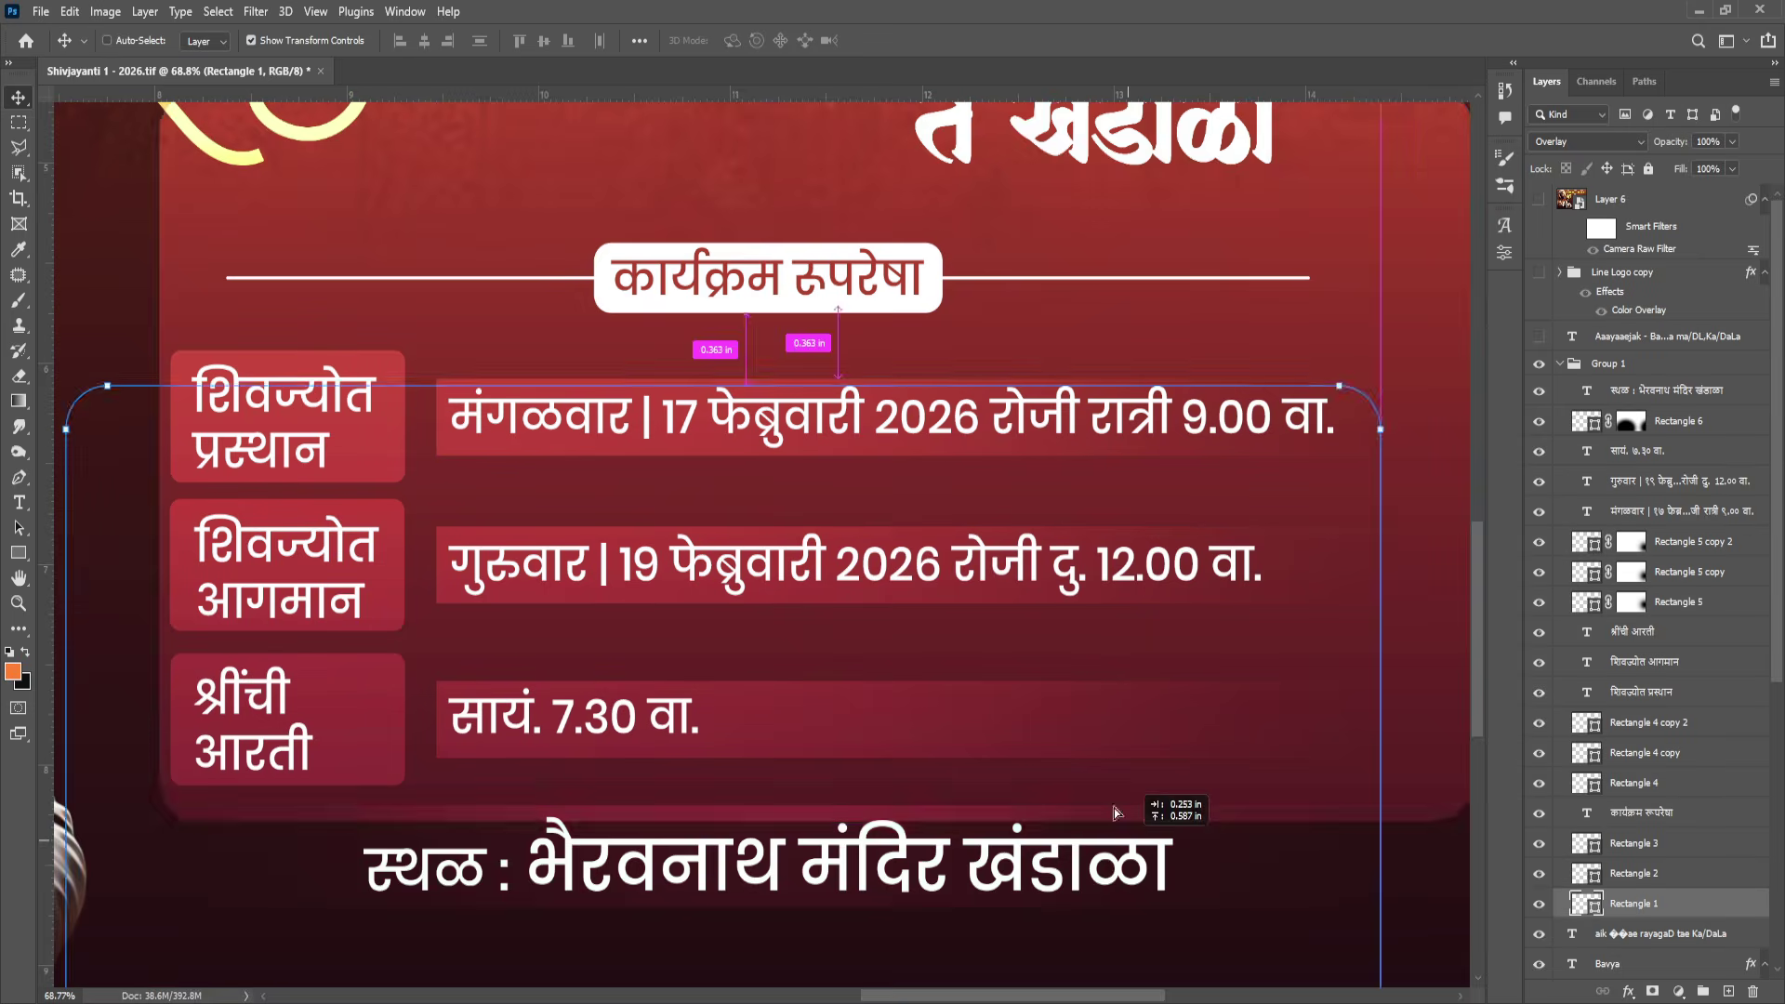
{"action": "key", "text": "ctrl+z"}
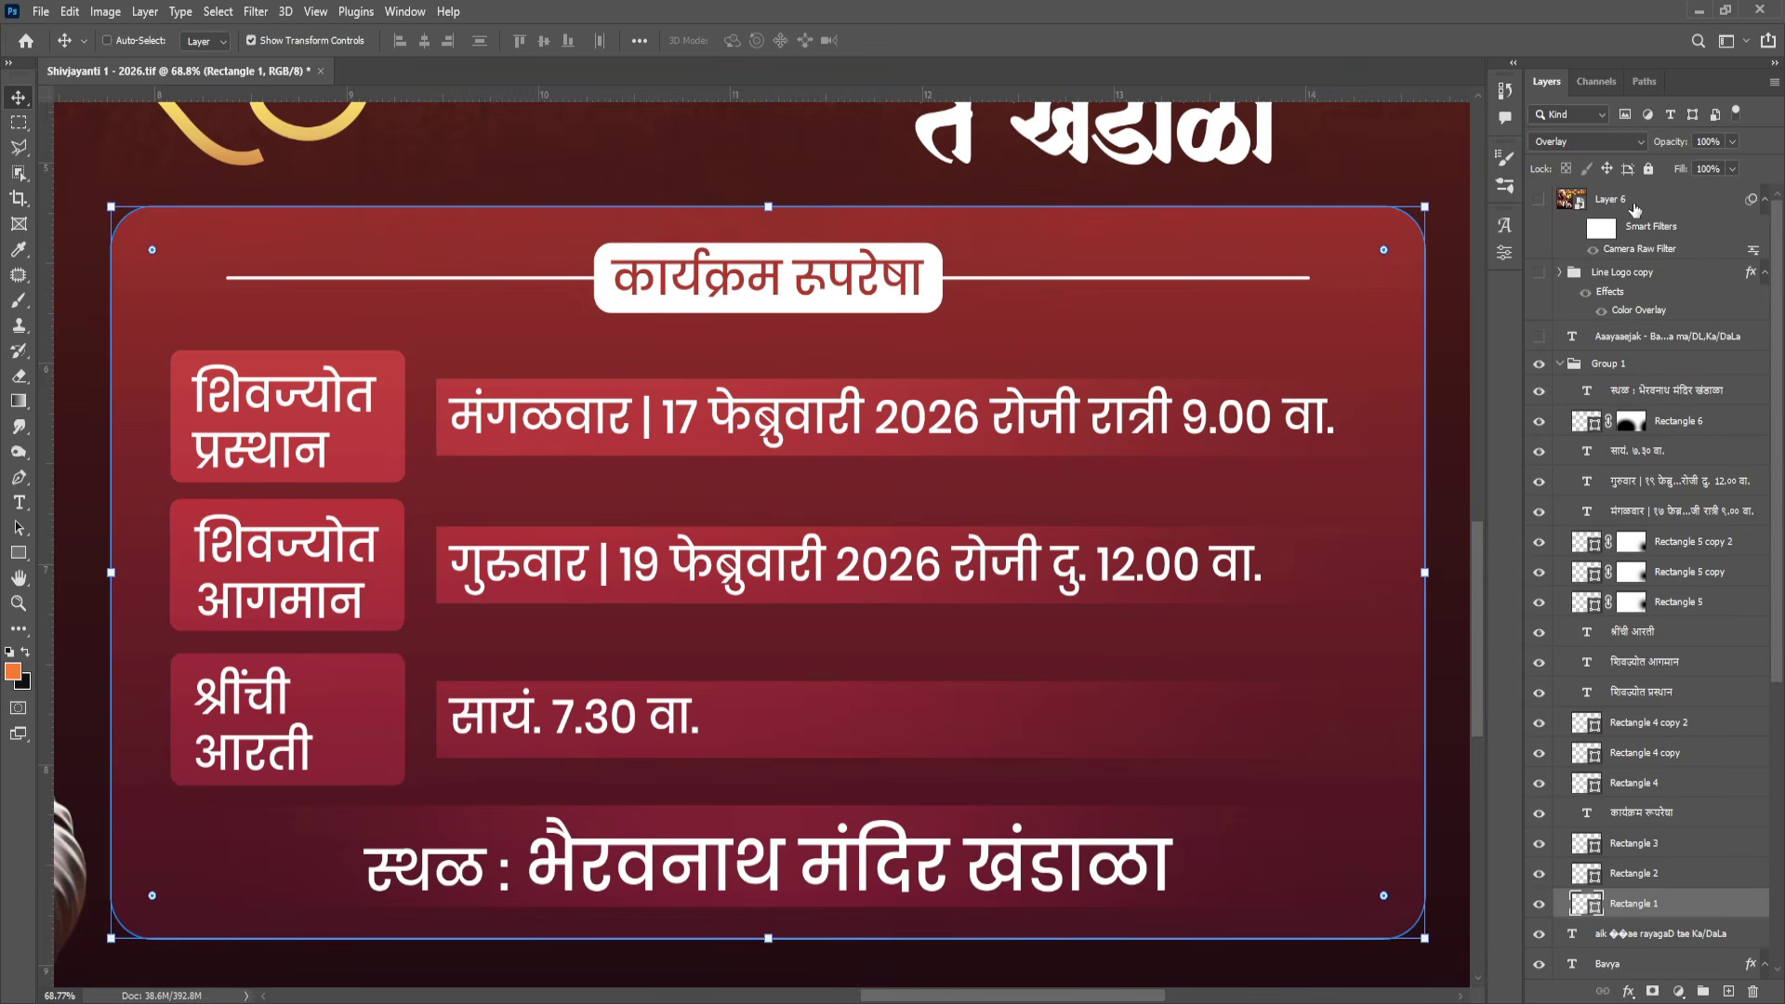
{"action": "left_click", "coordinate": [1628, 143]}
{"action": "left_click", "coordinate": [1628, 146]}
Select Rectangle 2 and compare the कार्यक्रम रूपरेषा heading label with the आयोजित label up close.
{"action": "left_click", "coordinate": [1634, 874]}
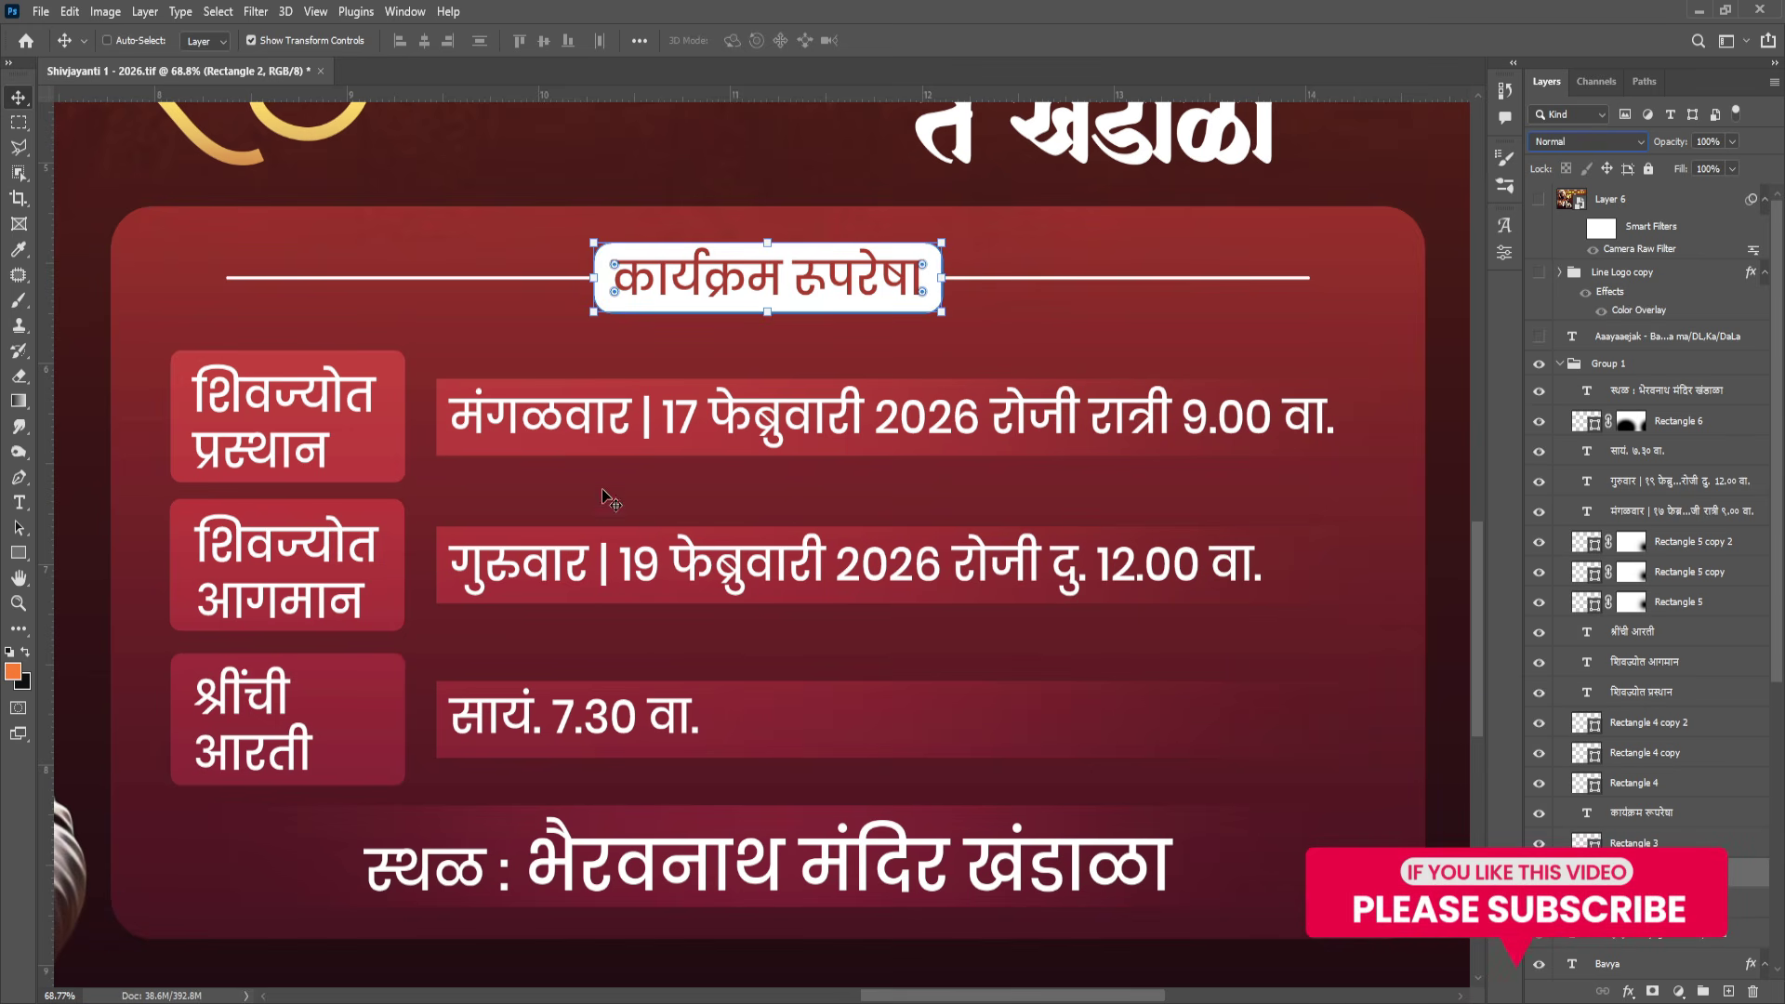
{"action": "left_click", "coordinate": [19, 578]}
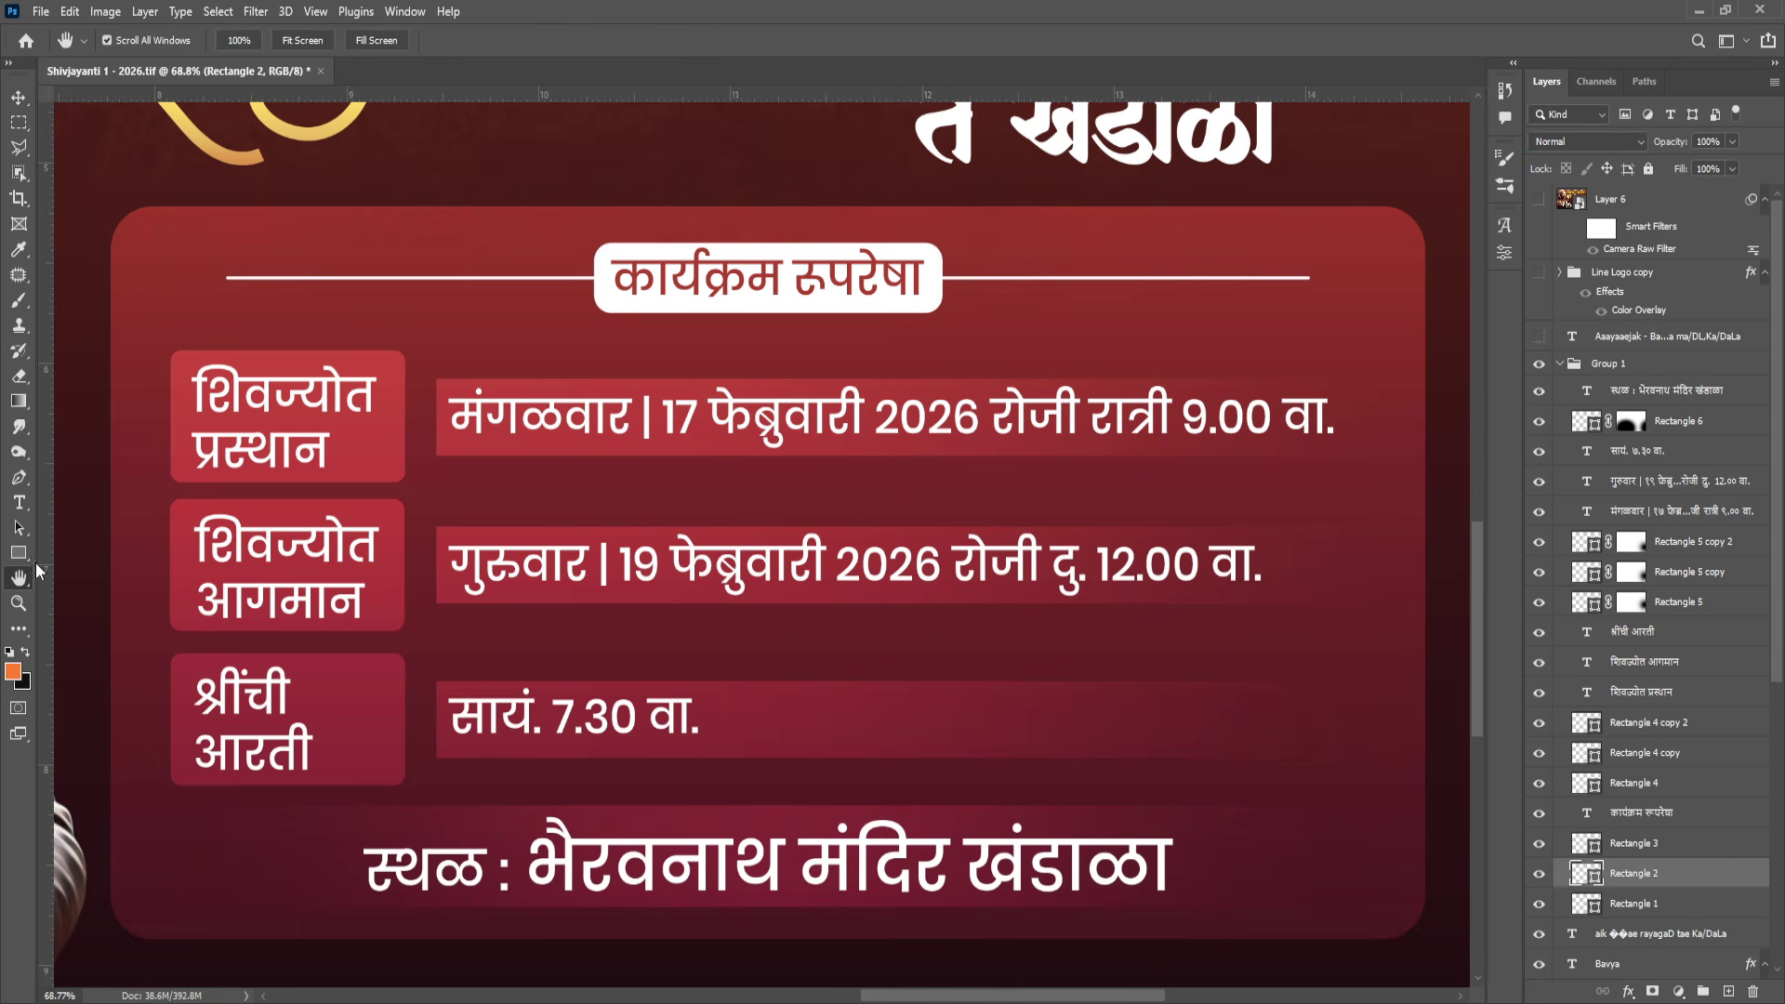
{"action": "left_click_drag", "start_coordinate": [529, 257], "coordinate": [726, 713]}
{"action": "scroll", "coordinate": [726, 713], "scroll_direction": "down", "scroll_amount": 5}
{"action": "scroll", "coordinate": [845, 464], "scroll_direction": "up", "scroll_amount": 8}
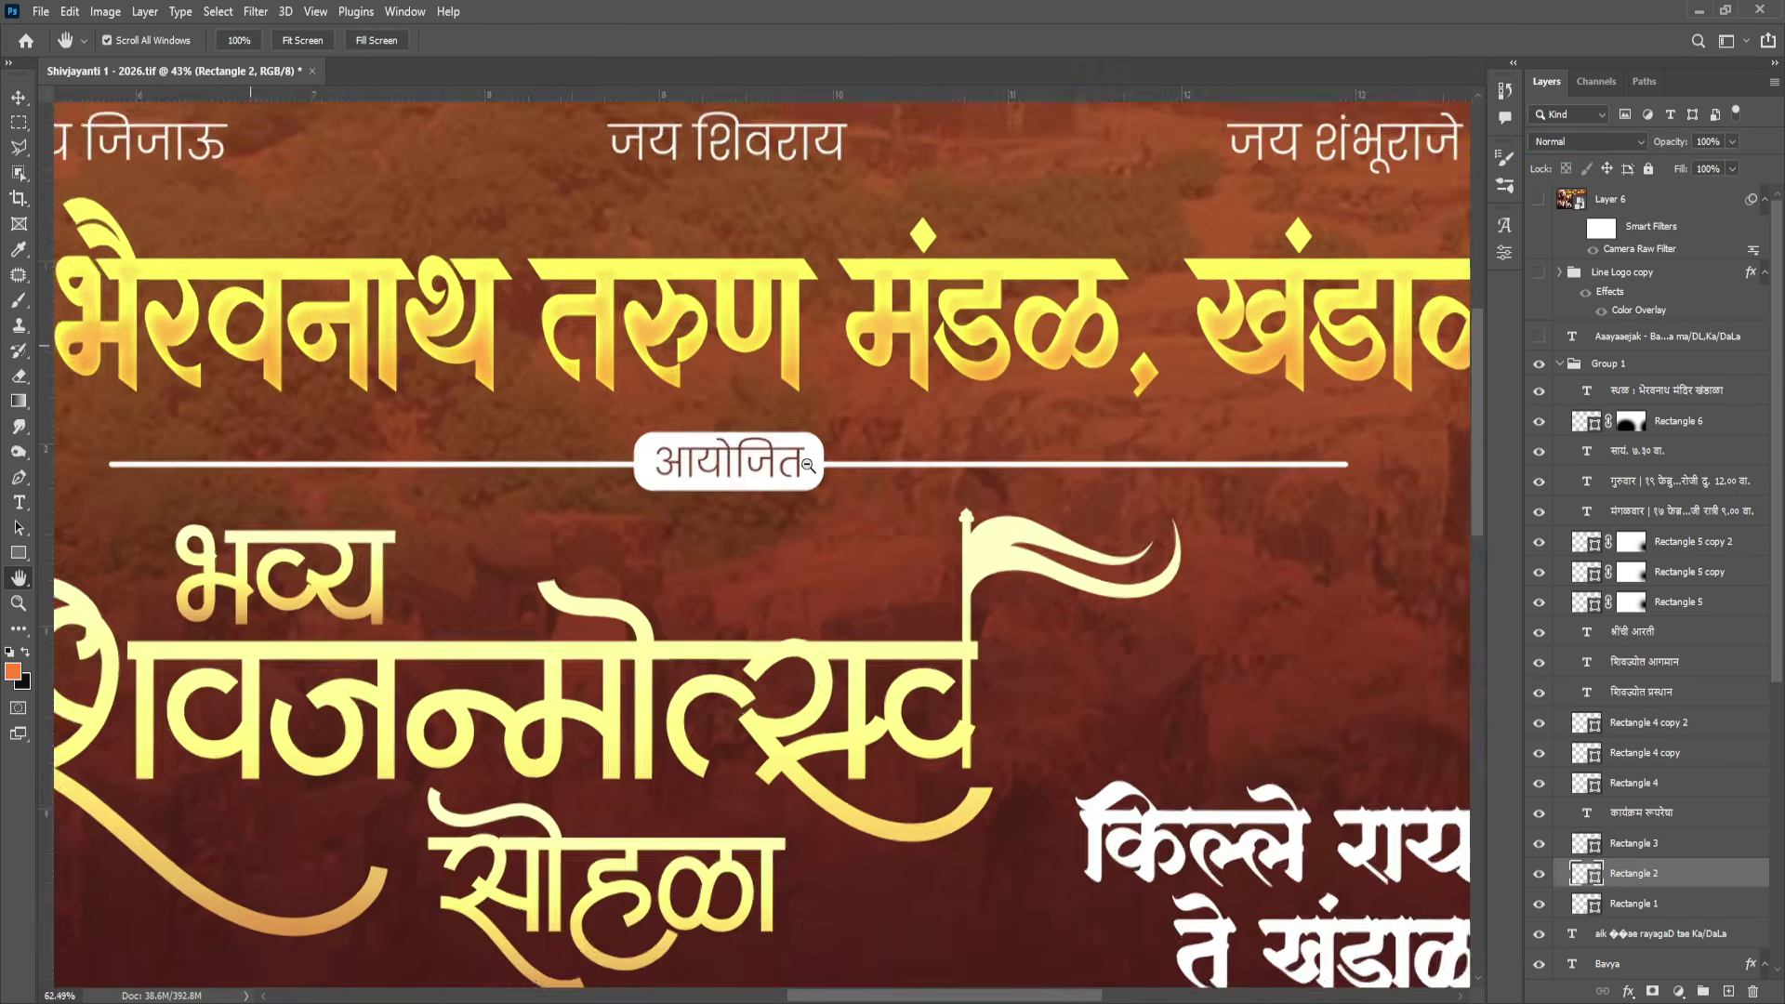
{"action": "scroll", "coordinate": [884, 470], "scroll_direction": "up", "scroll_amount": 3}
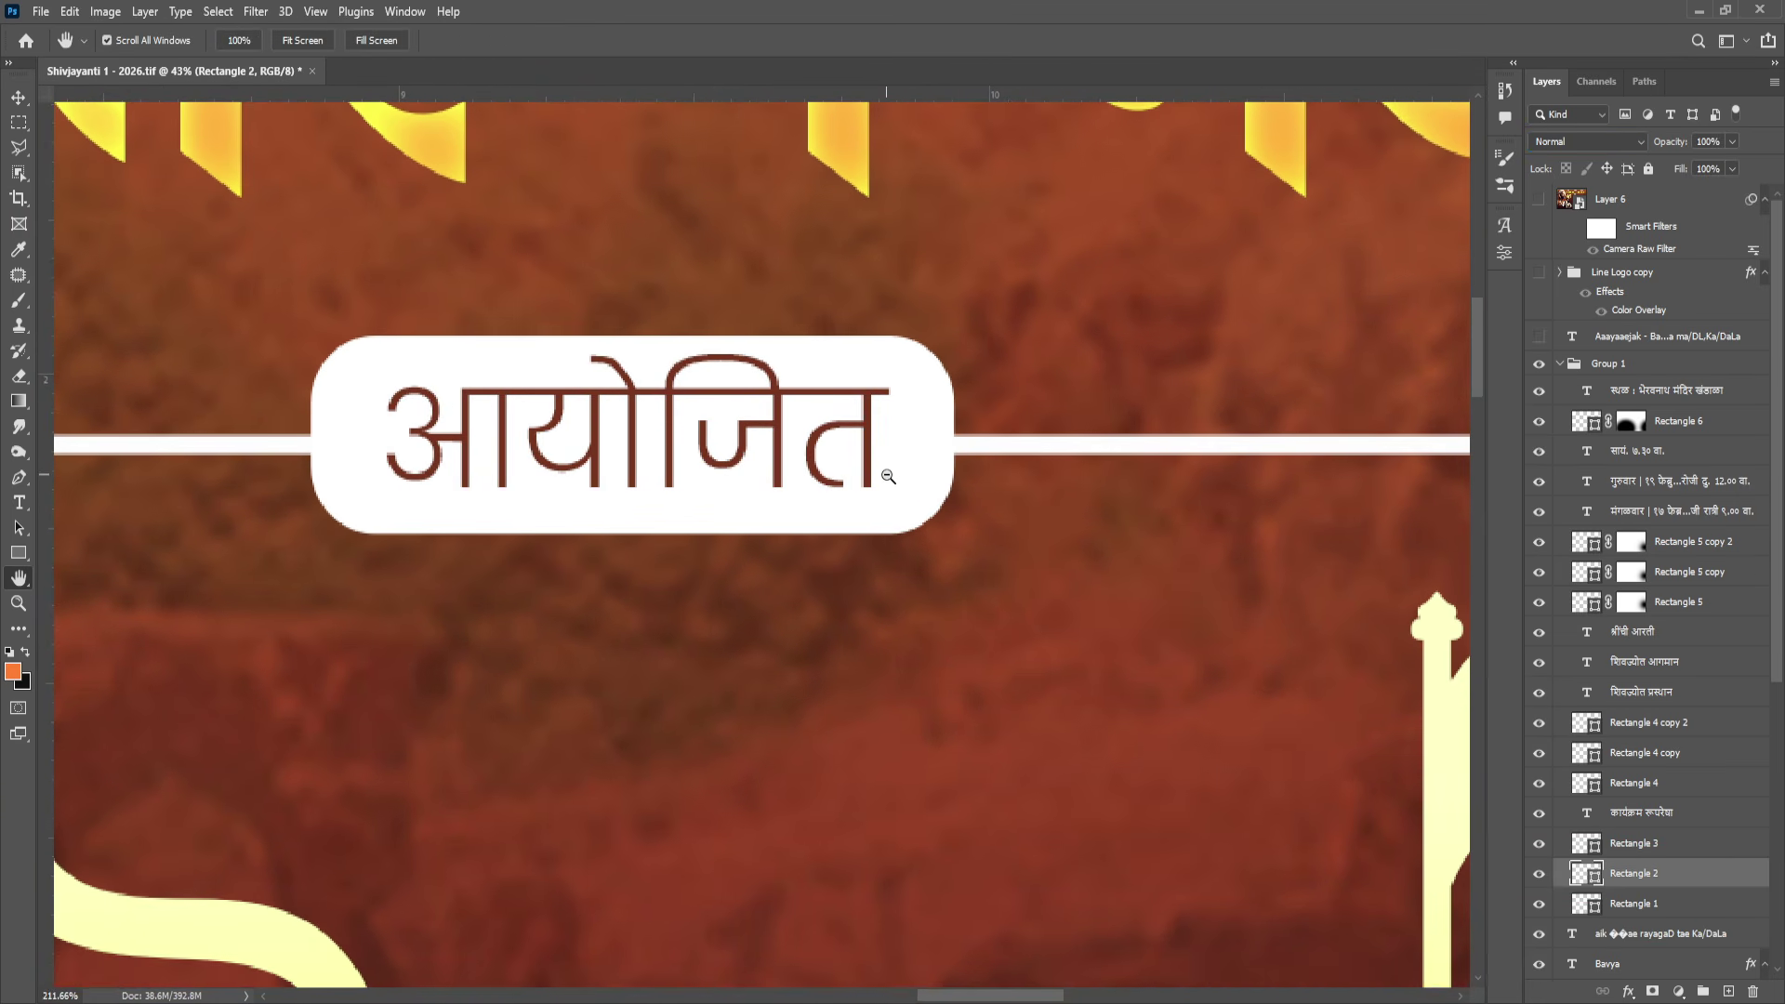
{"action": "scroll", "coordinate": [845, 471], "scroll_direction": "down", "scroll_amount": 5}
{"action": "scroll", "coordinate": [890, 688], "scroll_direction": "down", "scroll_amount": 10}
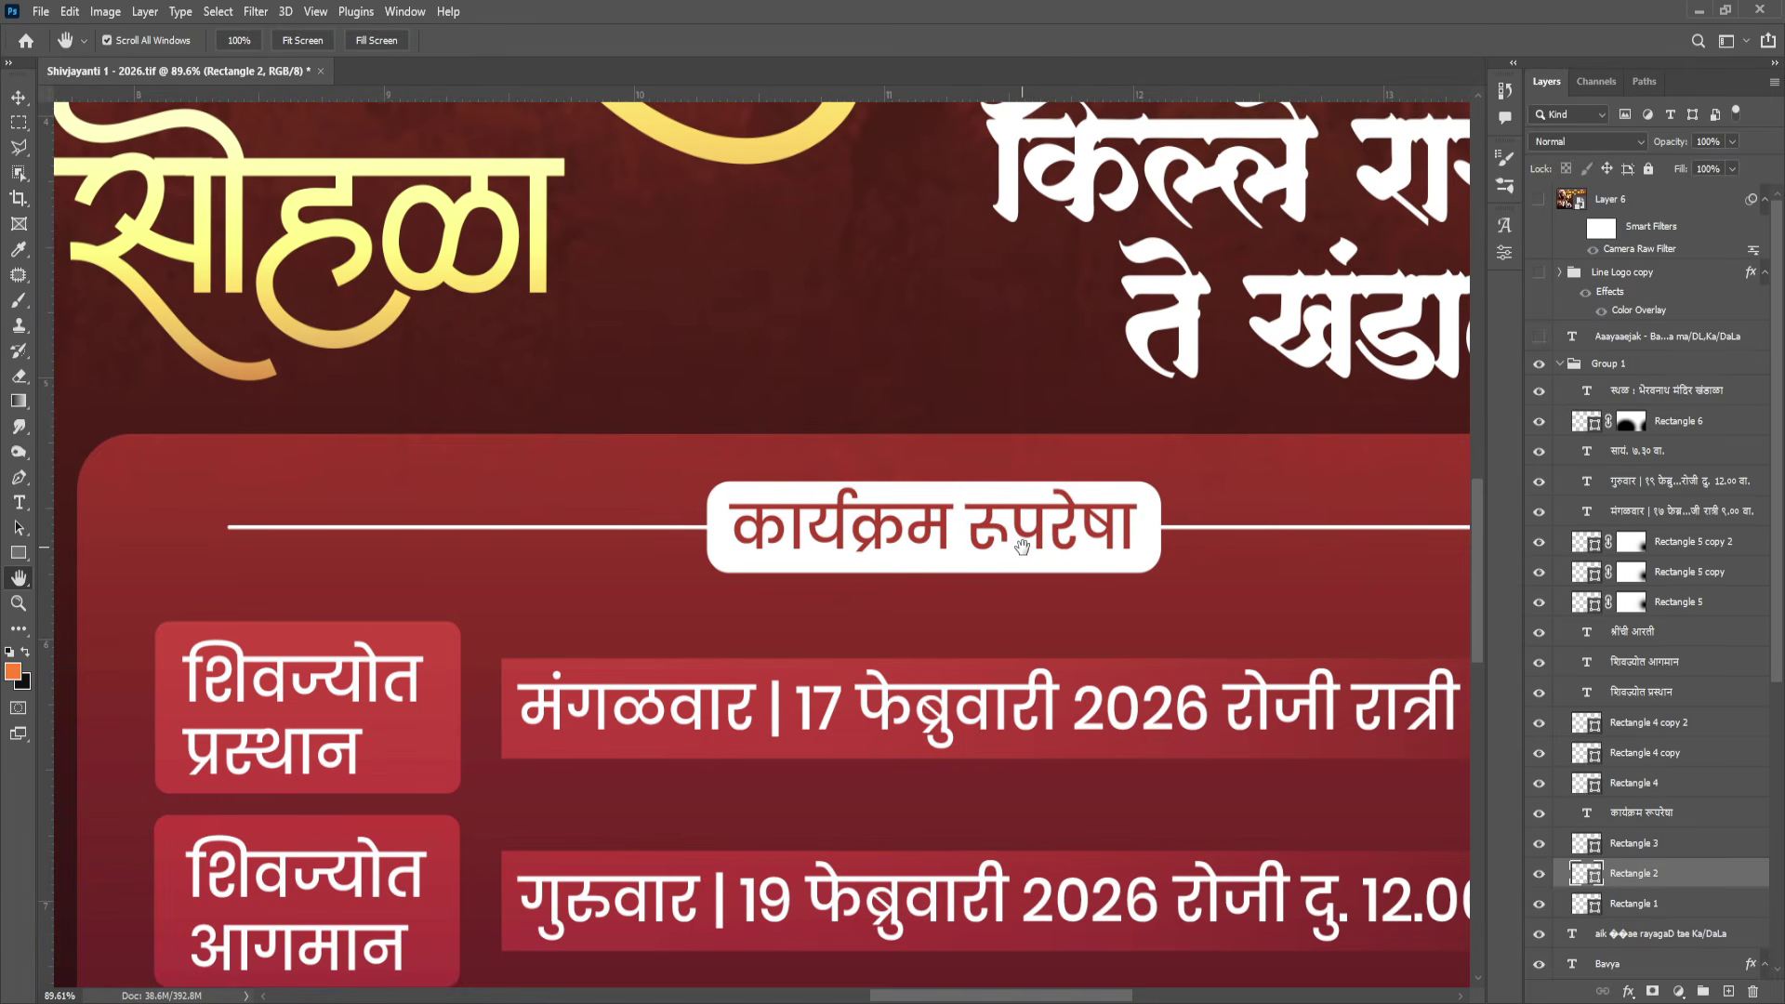
{"action": "scroll", "coordinate": [1022, 548], "scroll_direction": "up", "scroll_amount": 4}
{"action": "scroll", "coordinate": [1066, 558], "scroll_direction": "down", "scroll_amount": 6}
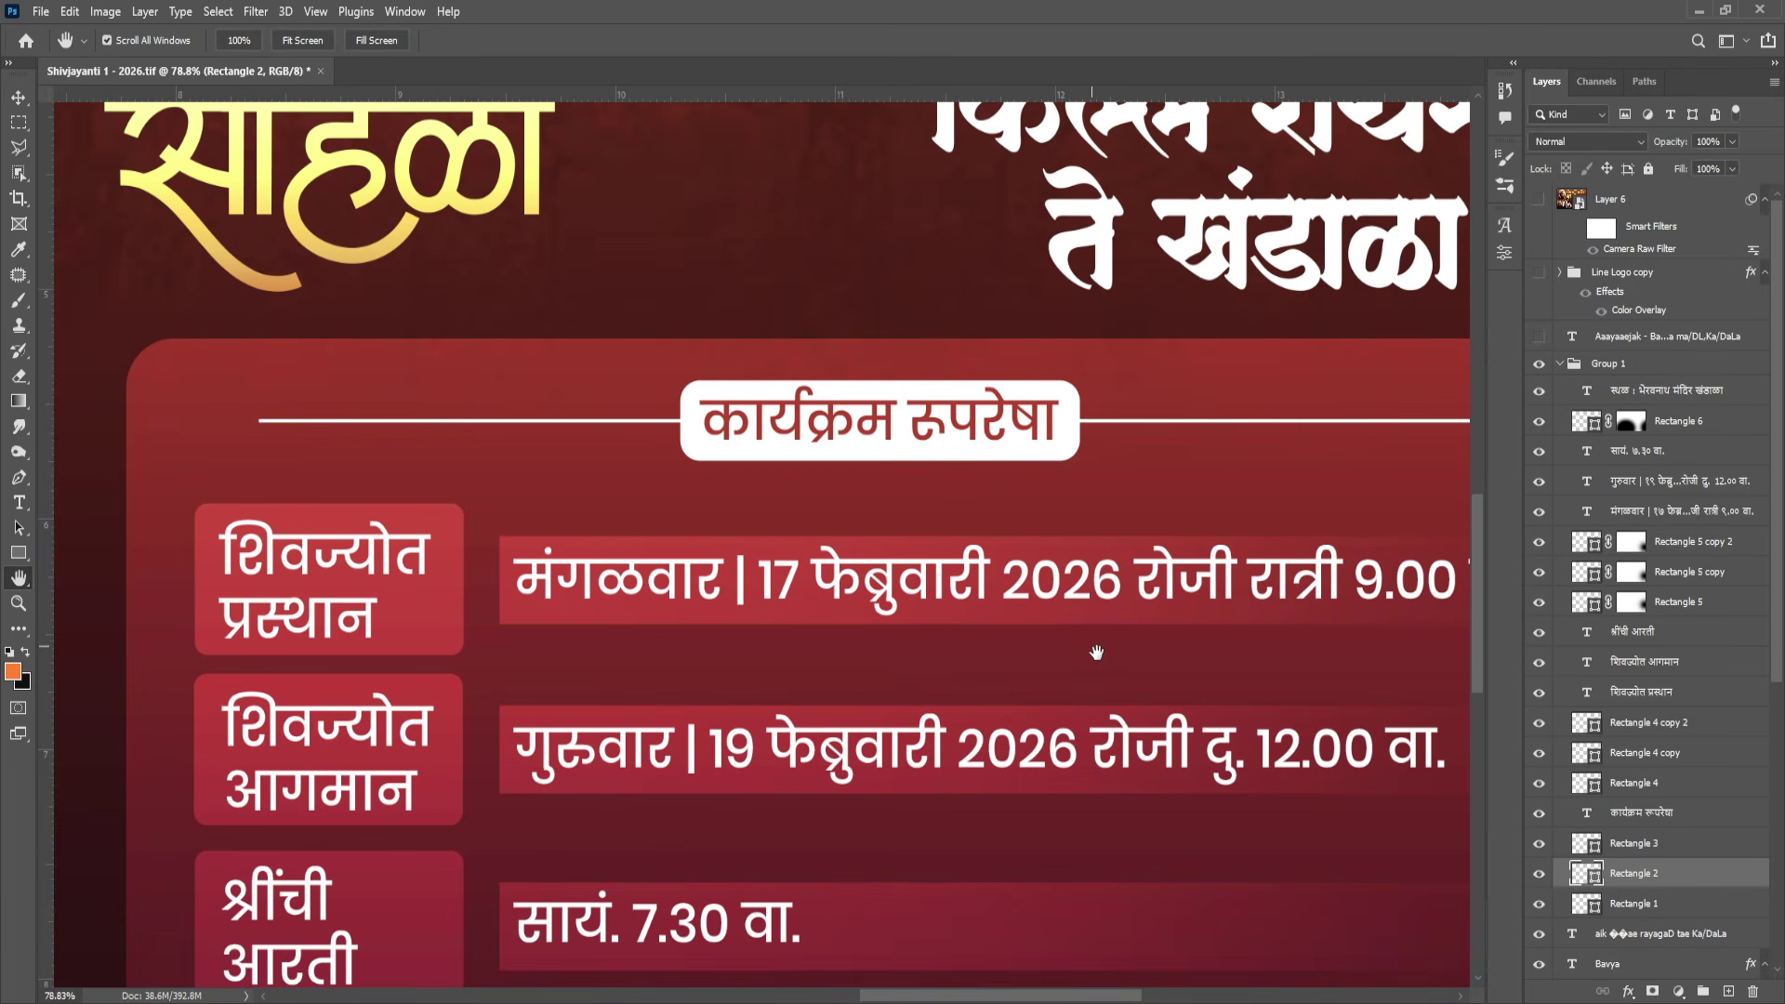
{"action": "scroll", "coordinate": [1076, 546], "scroll_direction": "up", "scroll_amount": 3}
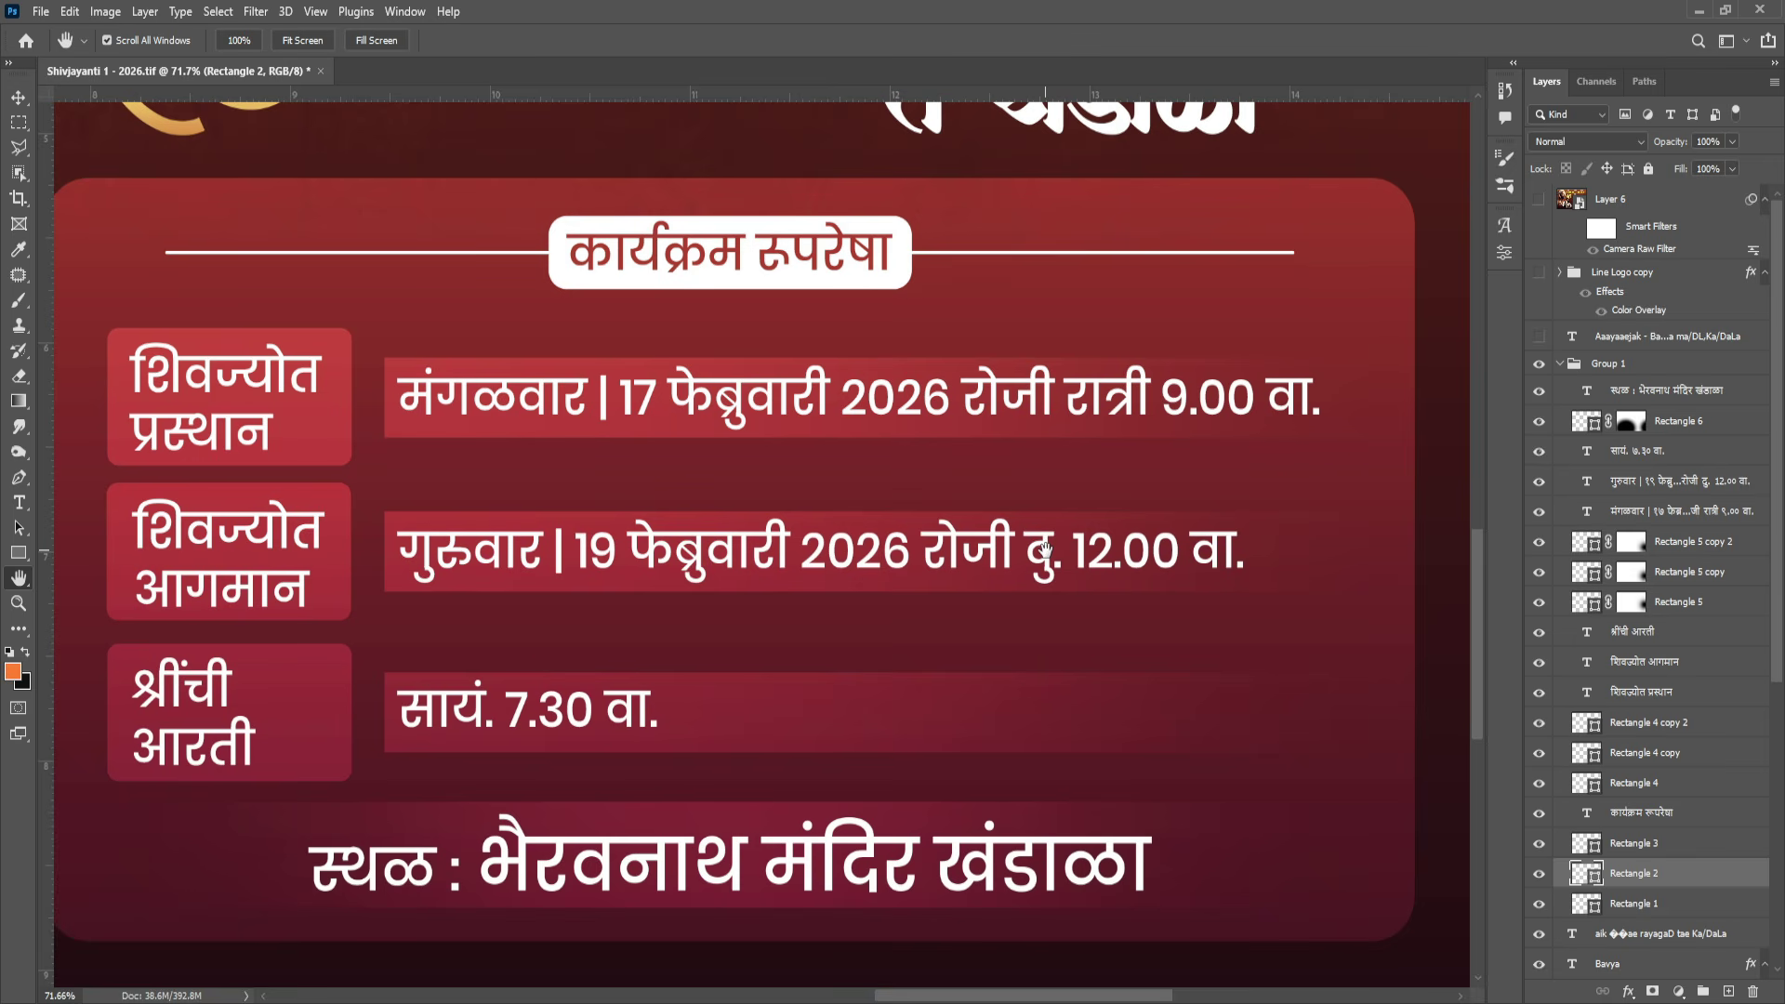
{"action": "left_click_drag", "start_coordinate": [1046, 551], "coordinate": [1079, 558]}
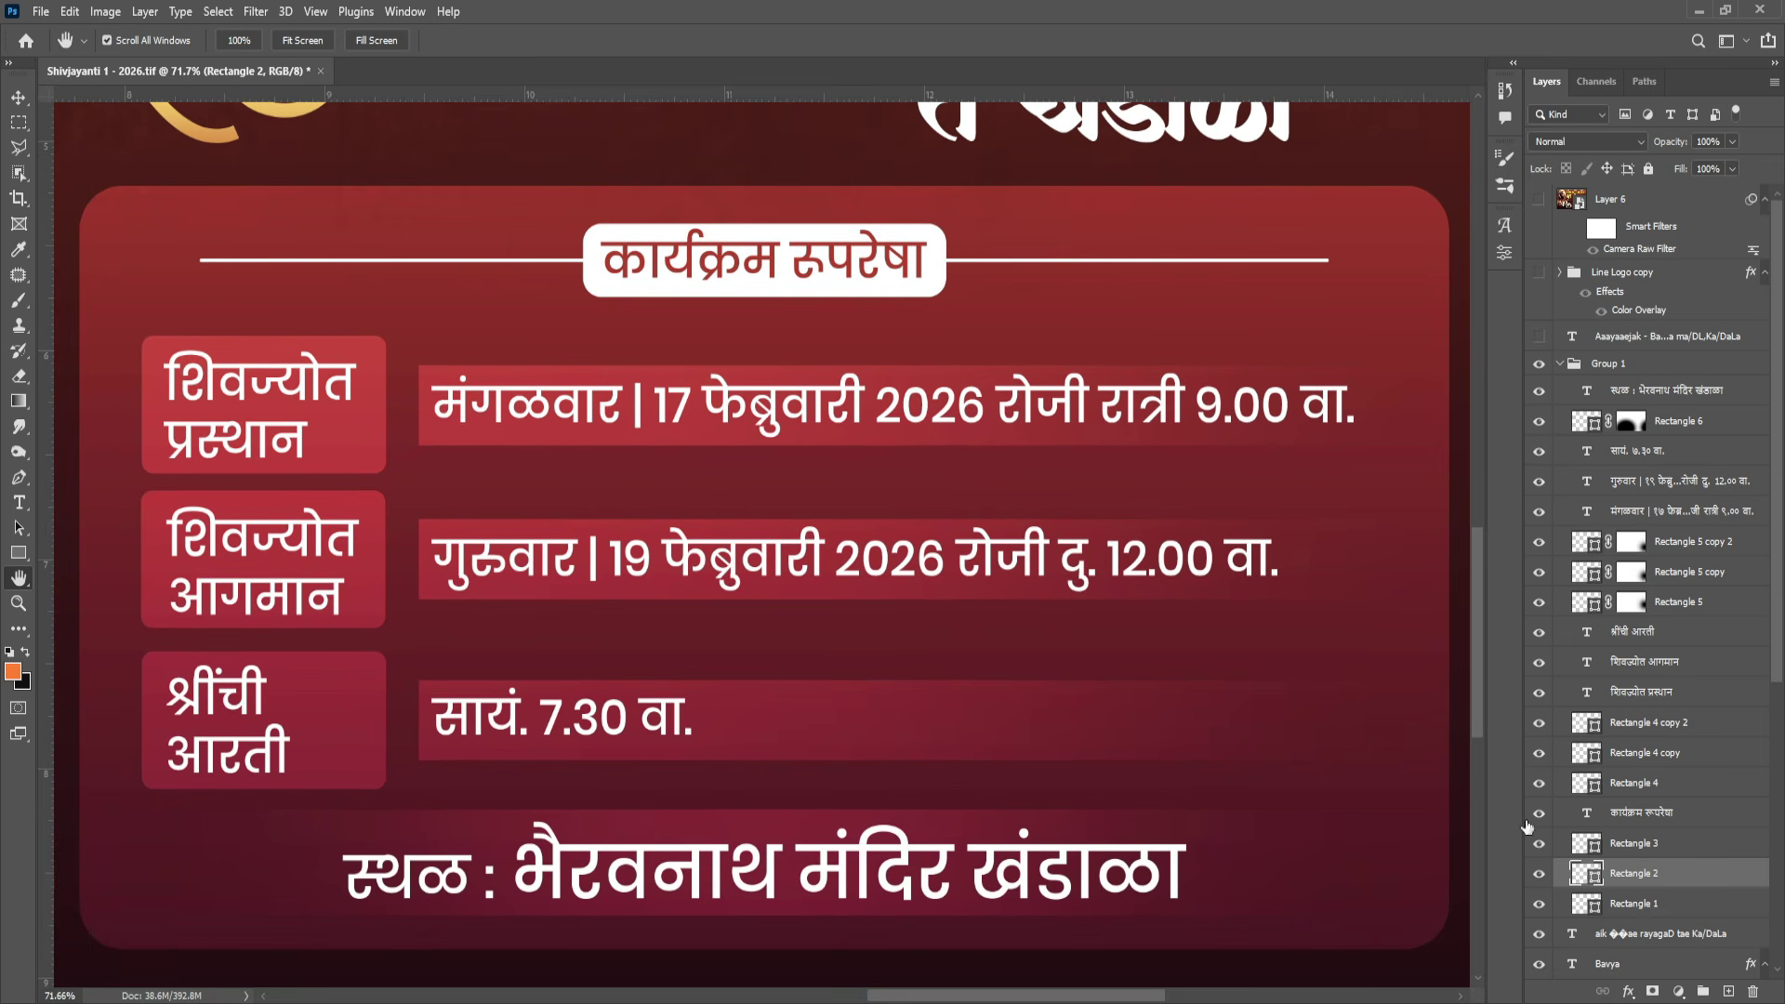
Check the font settings of the कार्यक्रम रूपरेषा heading with the Type tool, leaving the text as is.
{"action": "left_click", "coordinate": [1581, 818]}
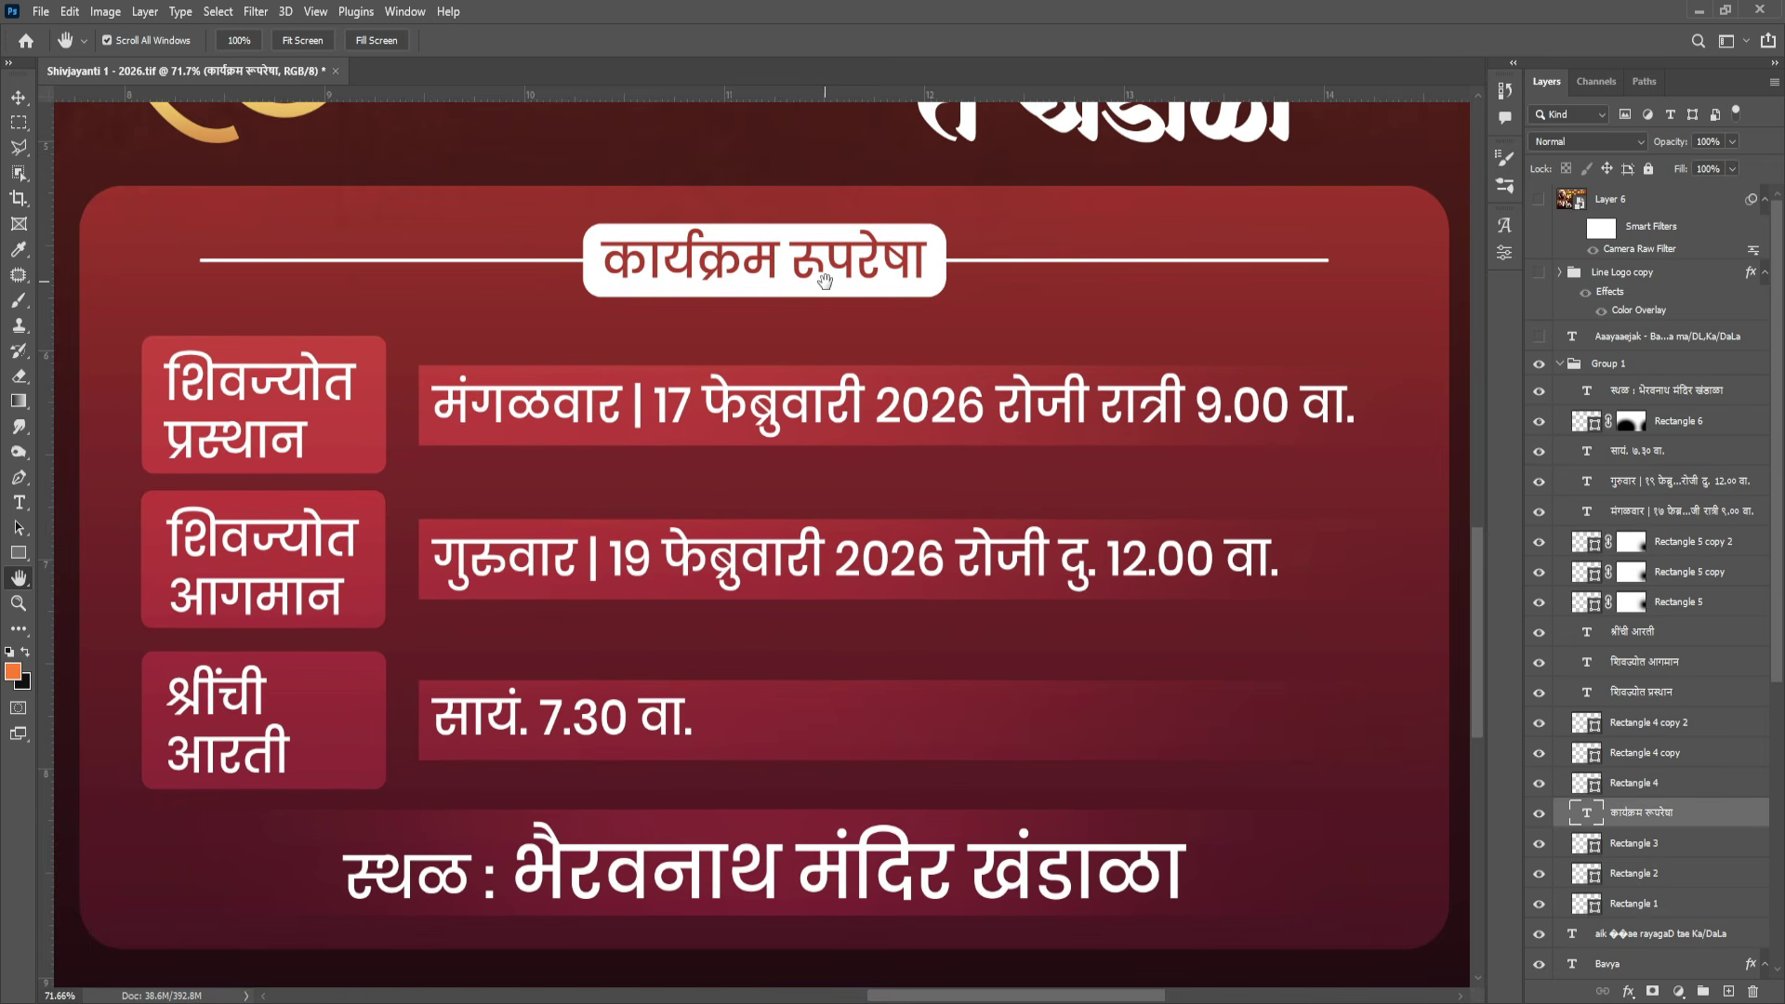
{"action": "key", "text": "t"}
{"action": "left_click", "coordinate": [824, 277]}
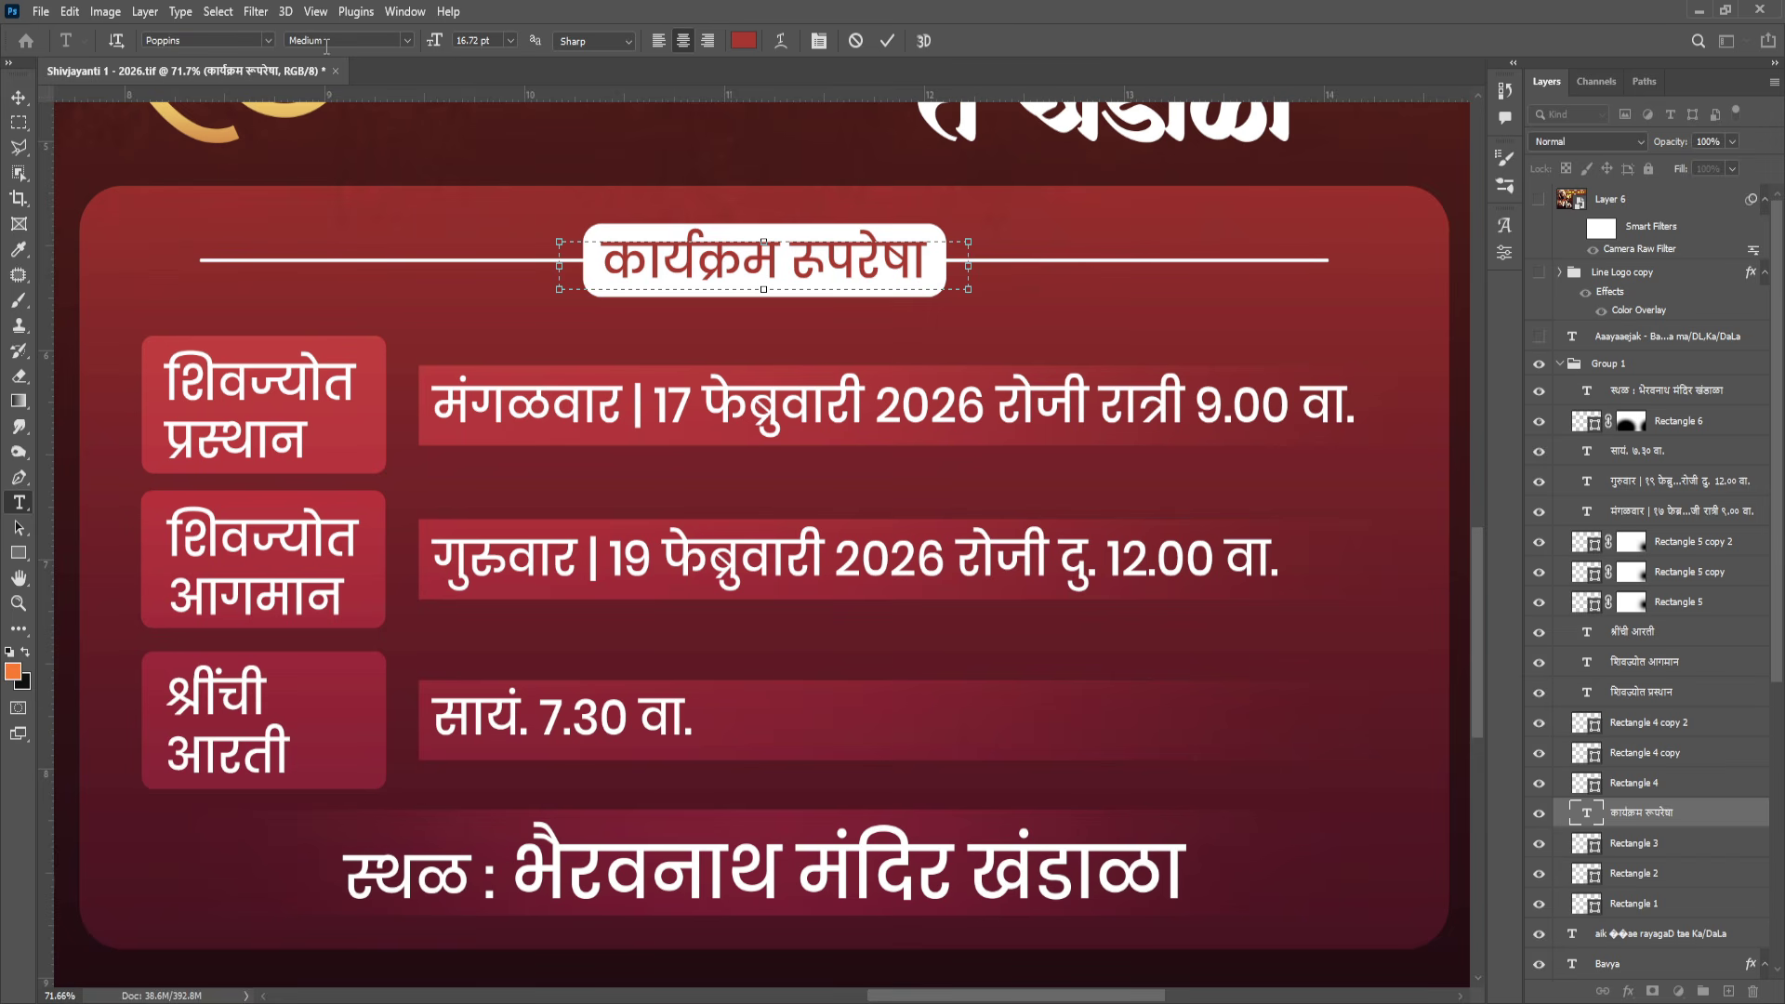
{"action": "left_click", "coordinate": [855, 40]}
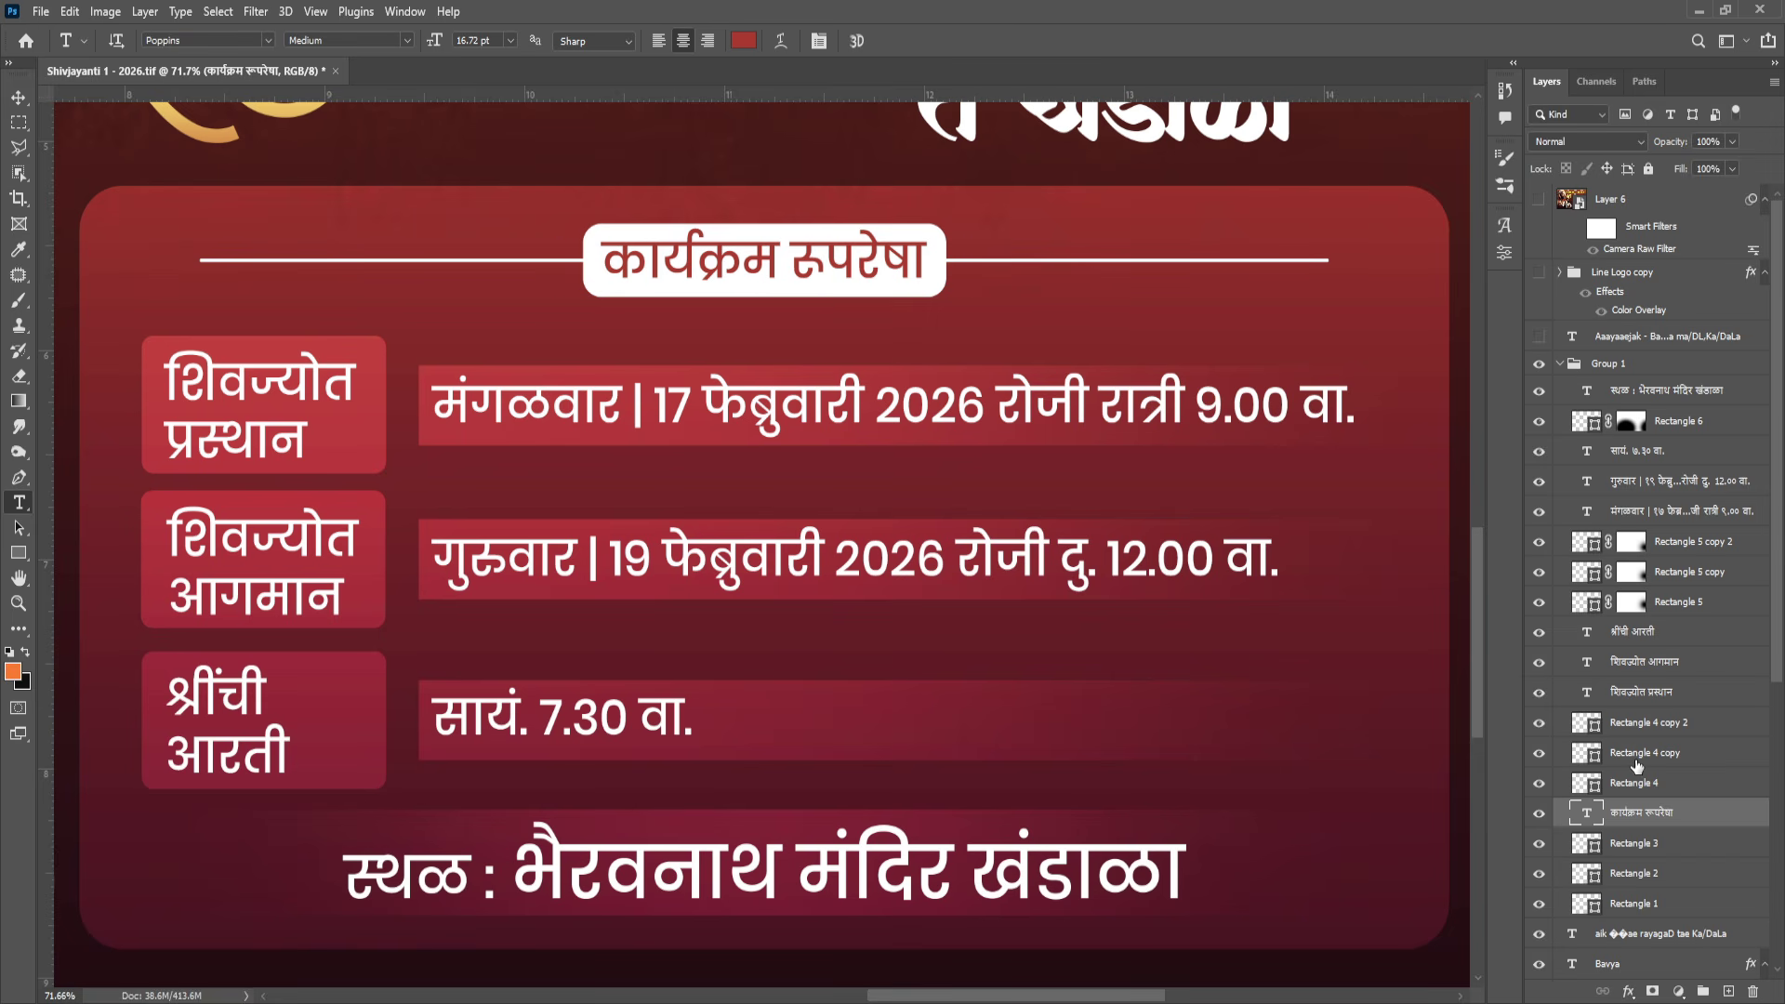
Inspect Rectangle 4 behind the first schedule label by toggling its visibility and checking its blend mode and opacity.
{"action": "left_click", "coordinate": [1629, 788]}
{"action": "left_click", "coordinate": [1539, 785]}
{"action": "left_click", "coordinate": [1541, 790]}
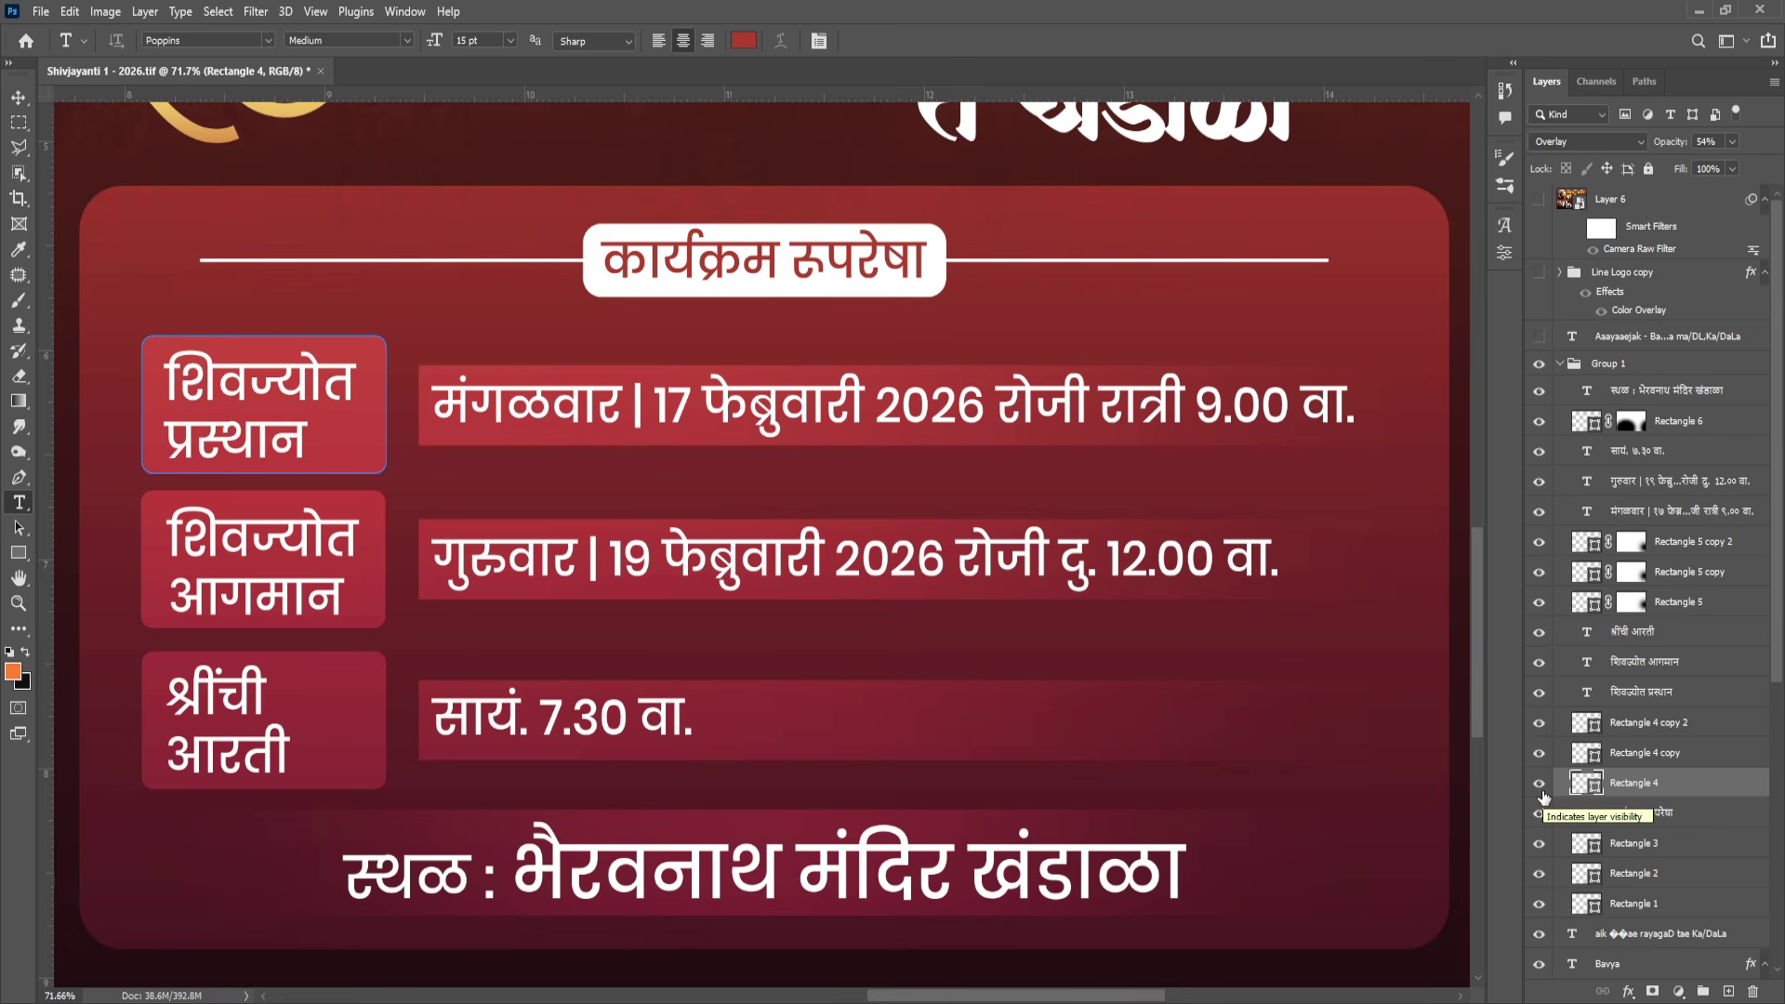
{"action": "left_click", "coordinate": [1627, 143]}
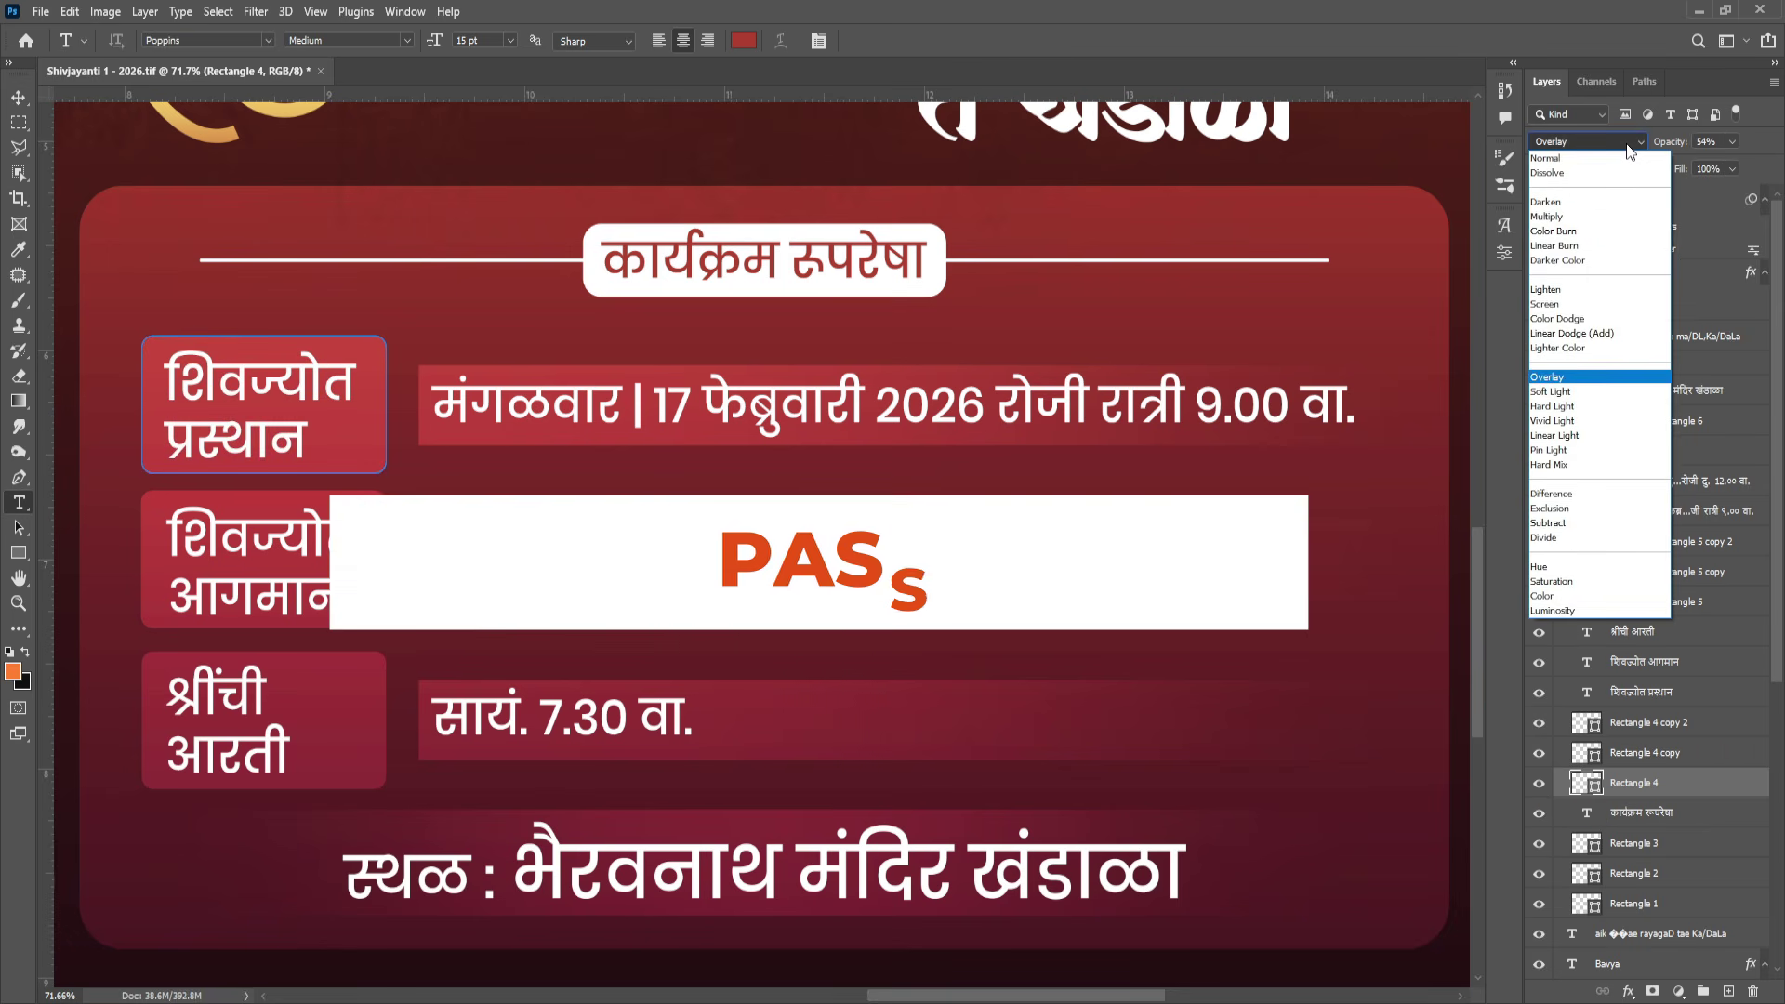
{"action": "left_click", "coordinate": [1713, 142]}
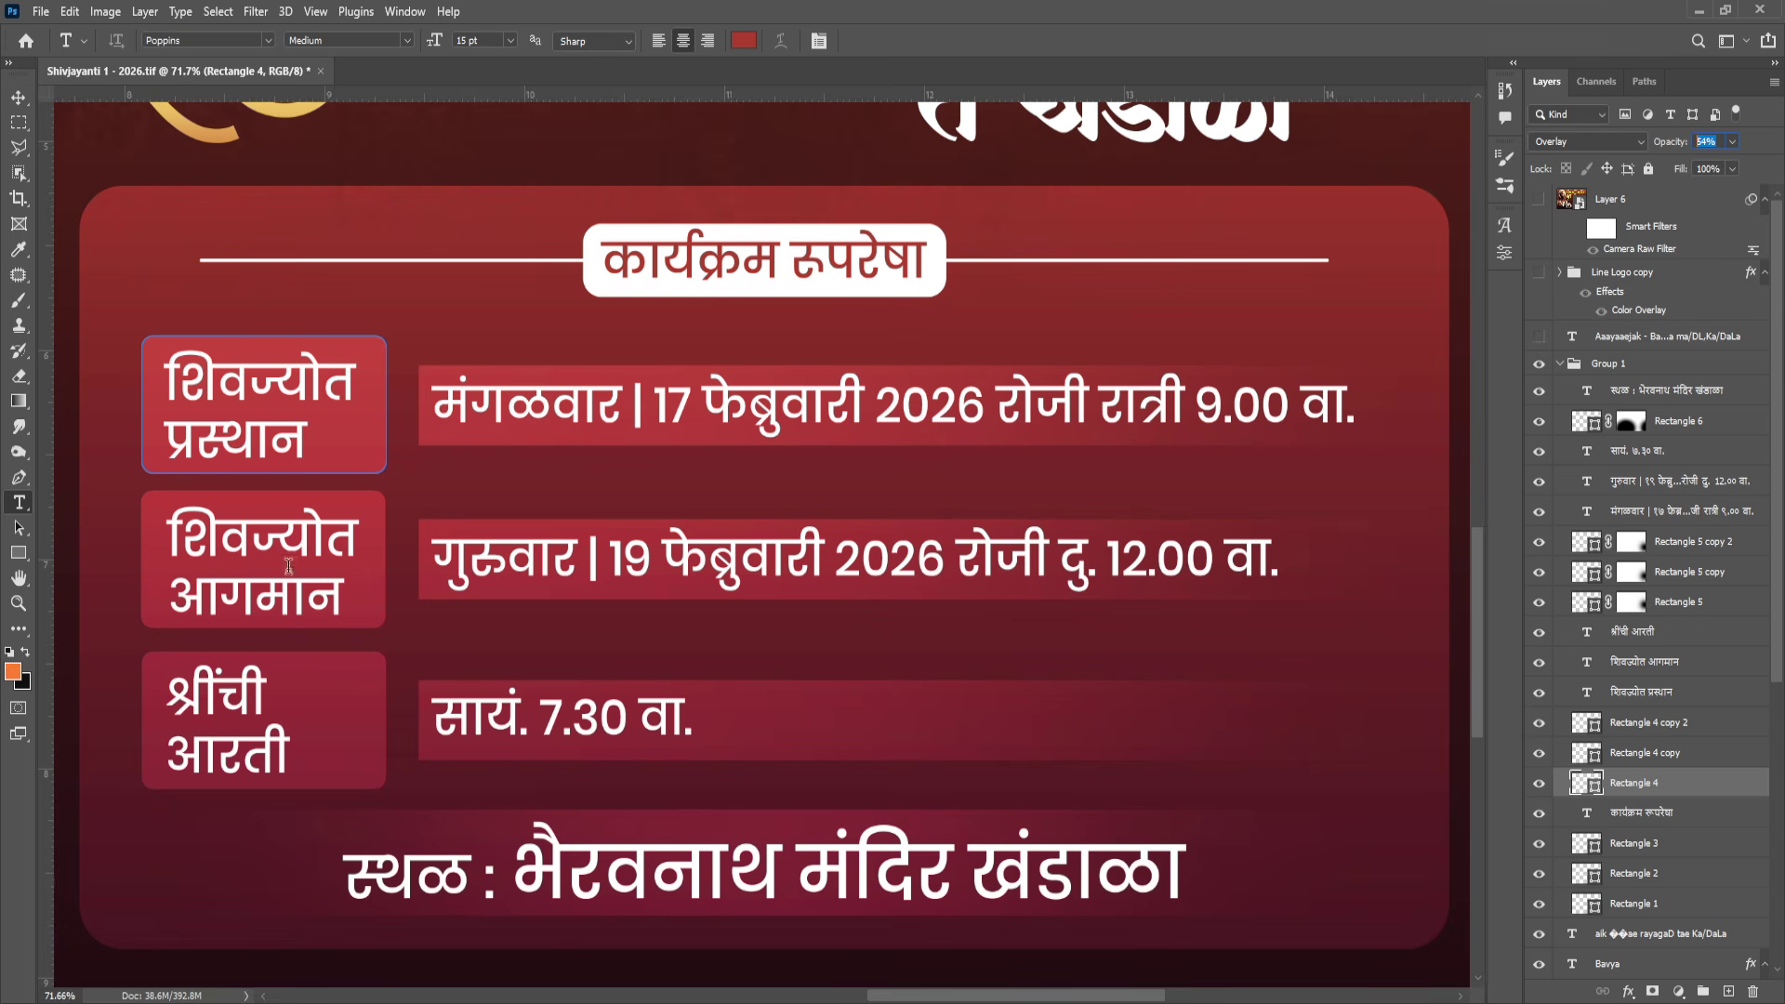
Select Rectangle 5 copy behind the second schedule line and inspect its shape, blend mode and opacity.
{"action": "left_click", "coordinate": [1679, 571]}
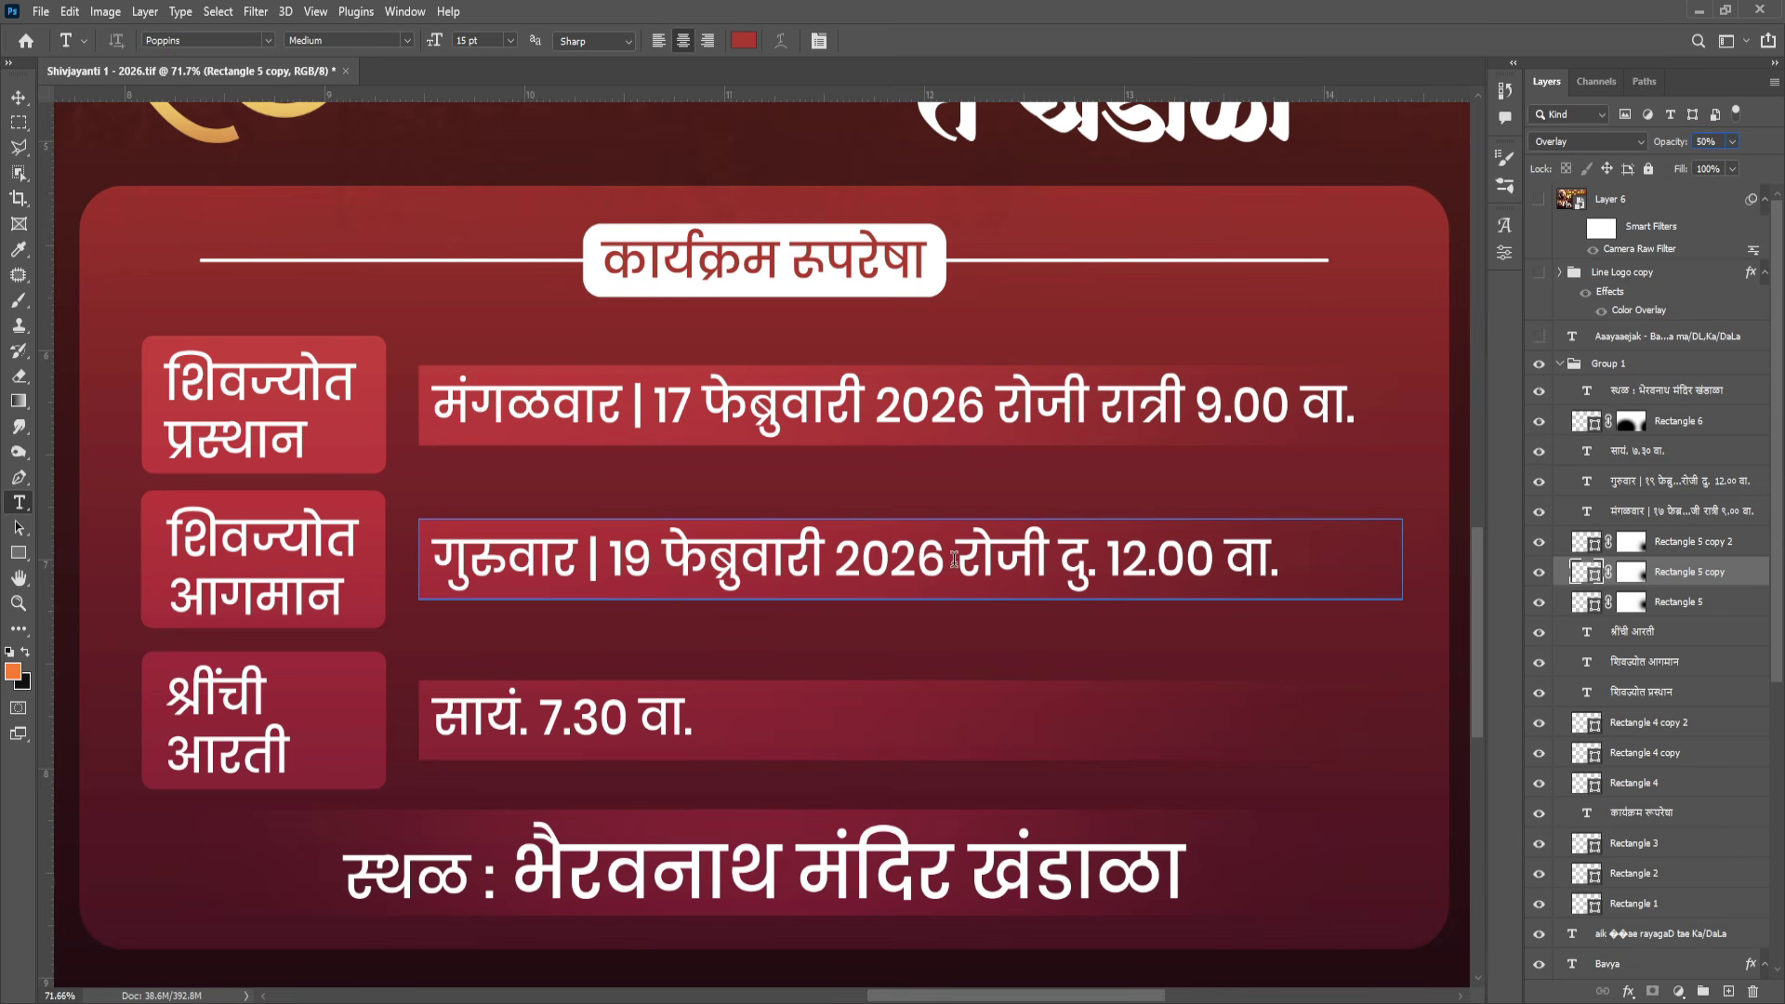
{"action": "left_click", "coordinate": [19, 97]}
{"action": "mouse_move", "coordinate": [986, 568]}
{"action": "left_mouse_down"}
{"action": "mouse_move", "coordinate": [1032, 549]}
{"action": "mouse_move", "coordinate": [1023, 534]}
{"action": "mouse_move", "coordinate": [995, 555]}
{"action": "left_mouse_up"}
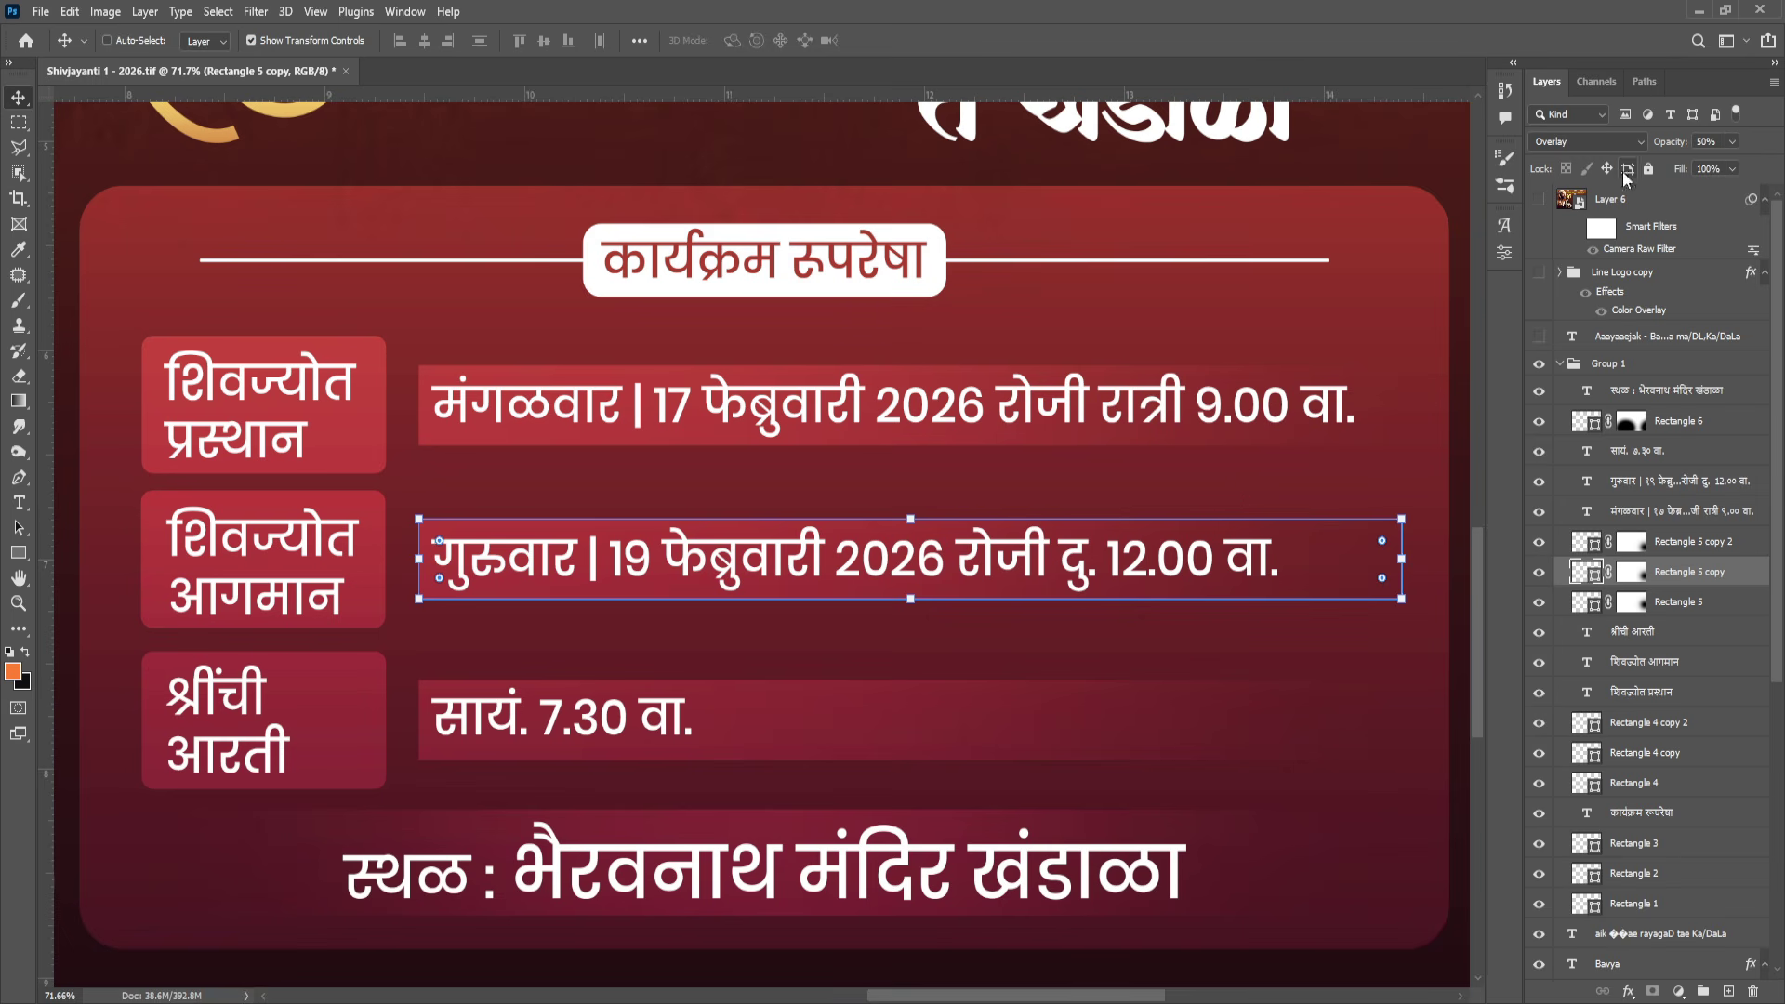
Check the font settings of the second schedule line, the शिवज्योत प्रस्थान label and the venue line with the Type tool, leaving the text as is.
{"action": "left_click", "coordinate": [1651, 484]}
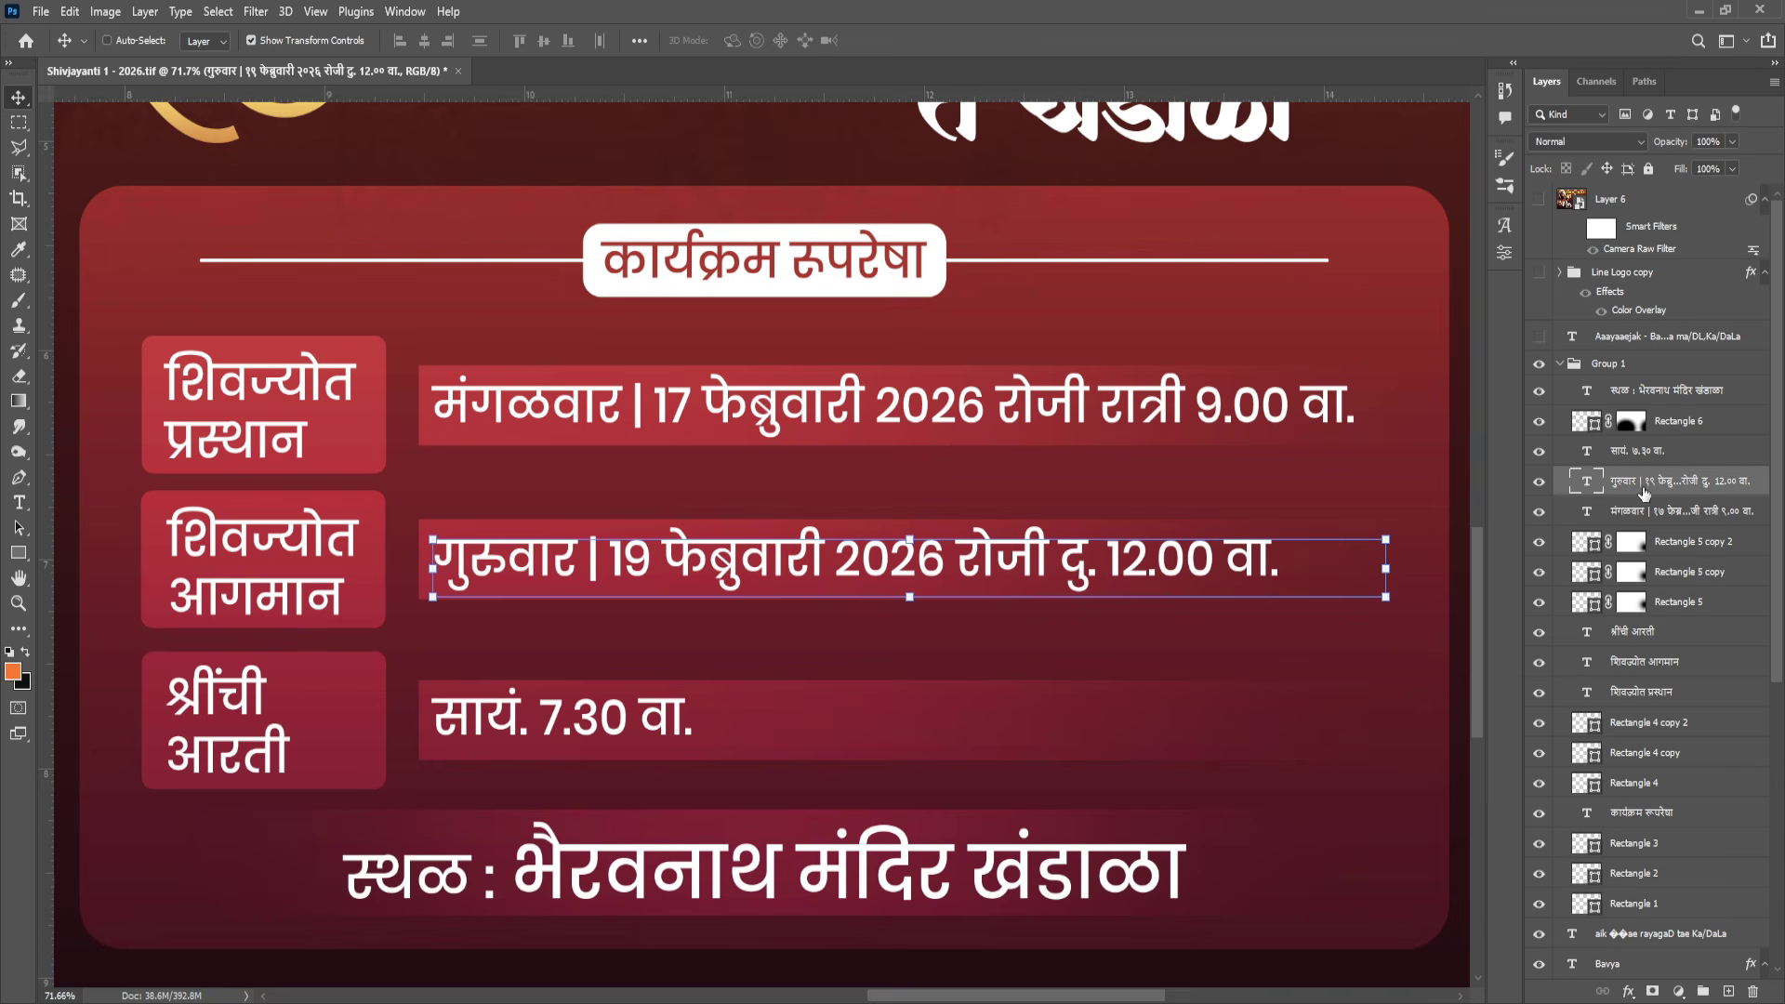
{"action": "double_click", "coordinate": [772, 567]}
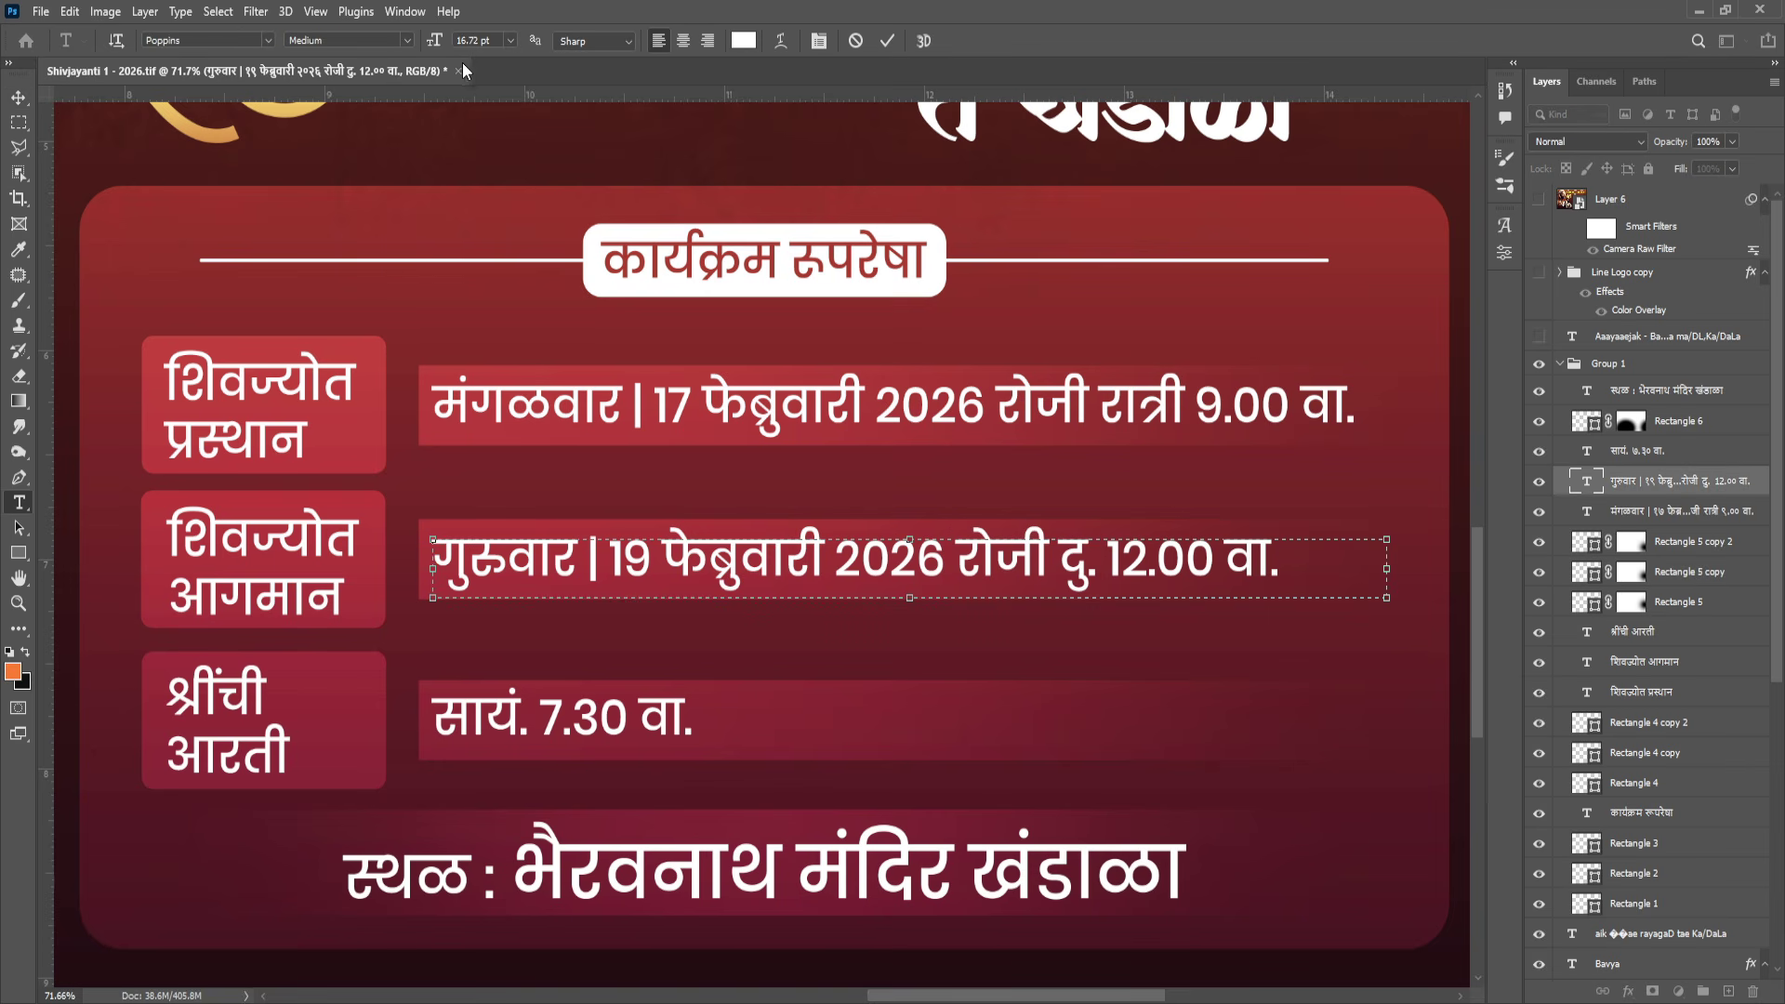
{"action": "left_click", "coordinate": [856, 41]}
{"action": "left_click", "coordinate": [245, 390]}
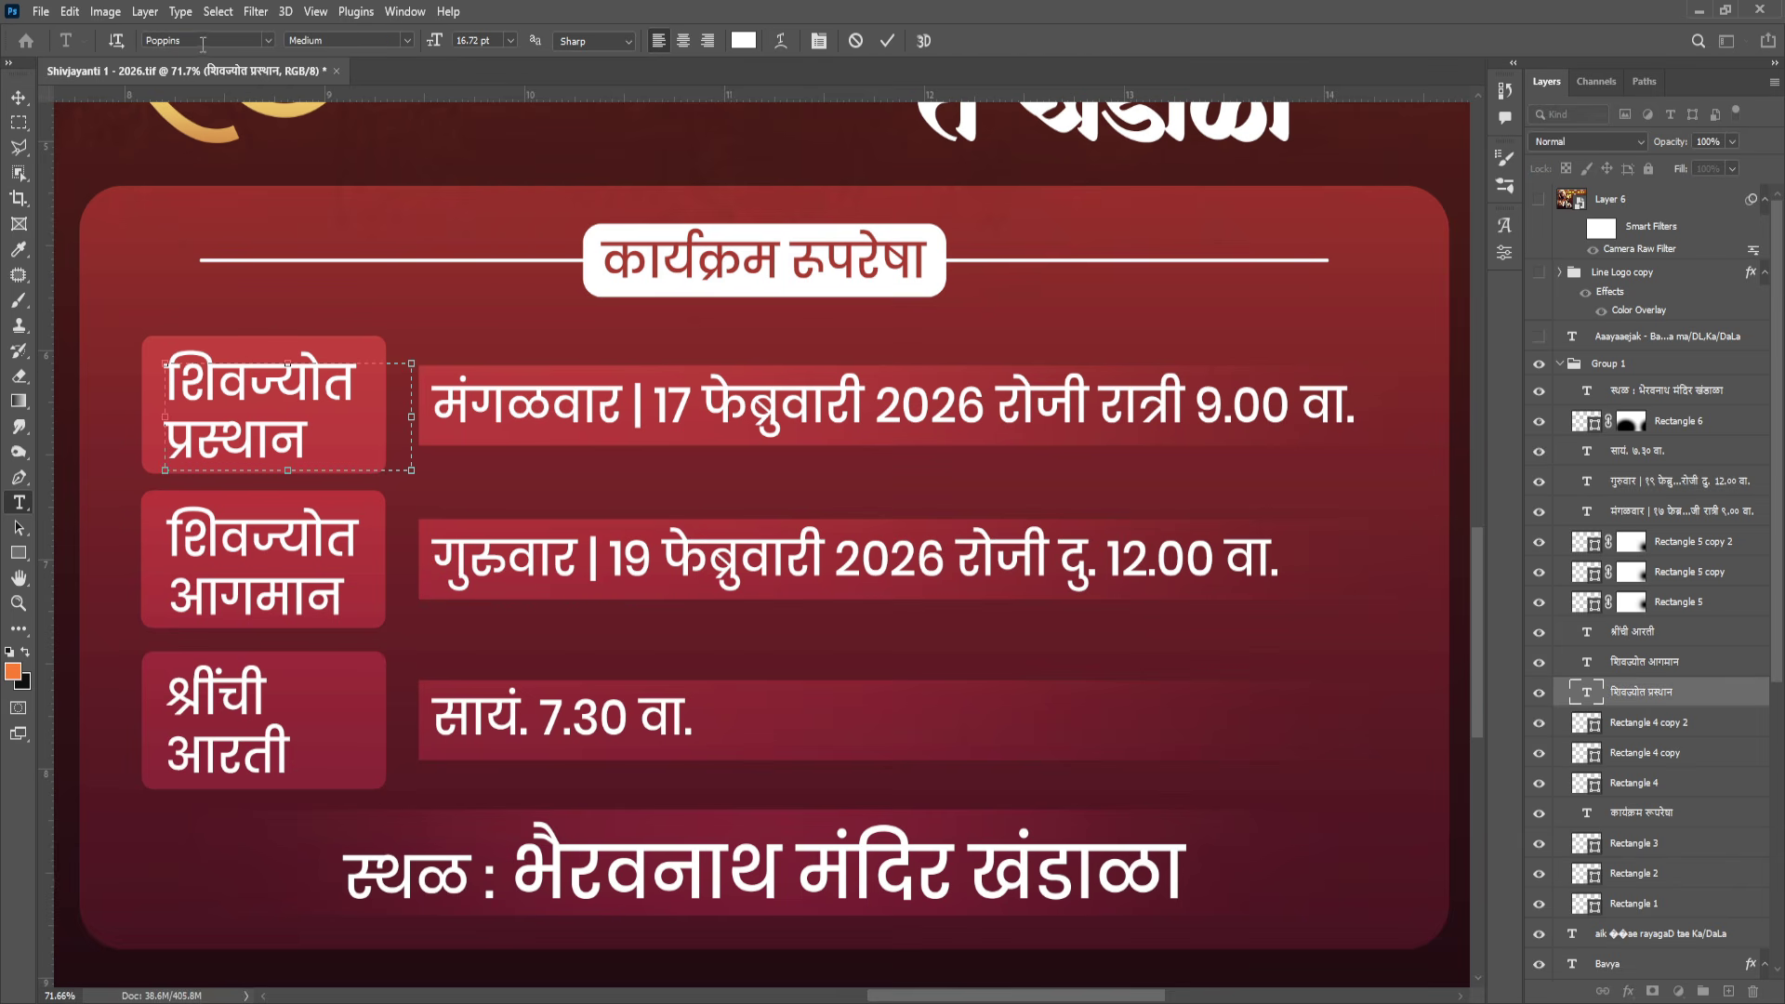
{"action": "left_click", "coordinate": [856, 41]}
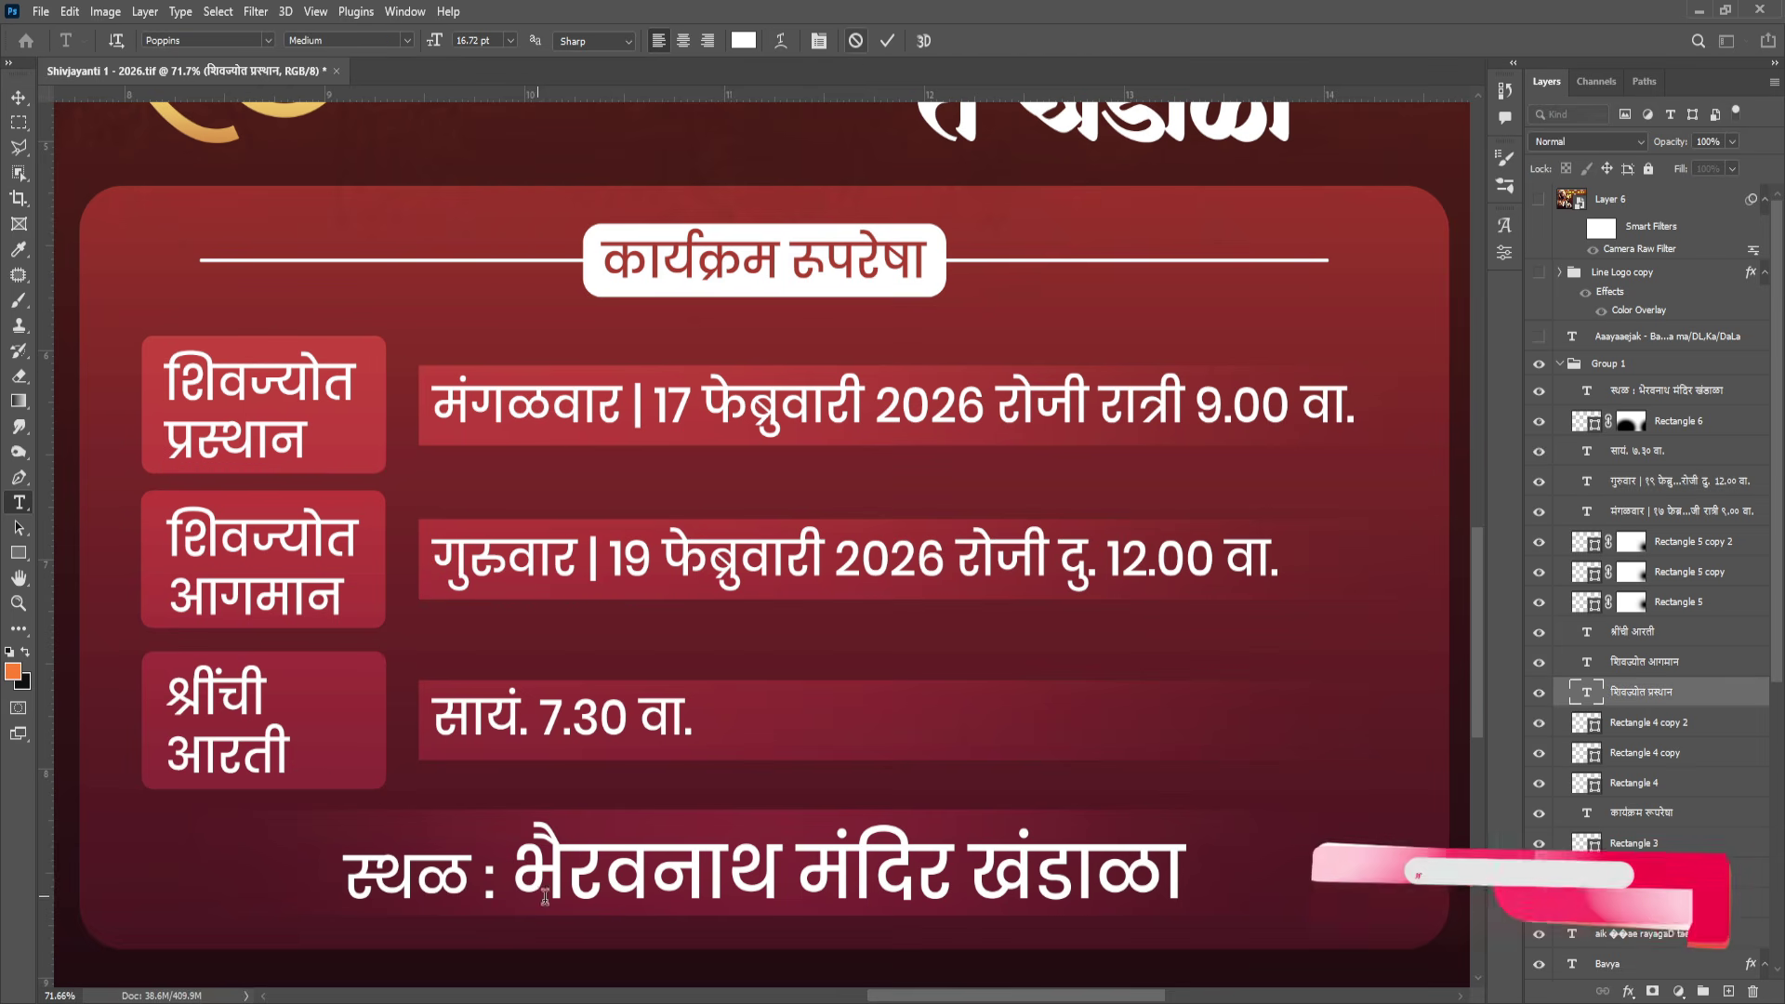
{"action": "left_click", "coordinate": [604, 874]}
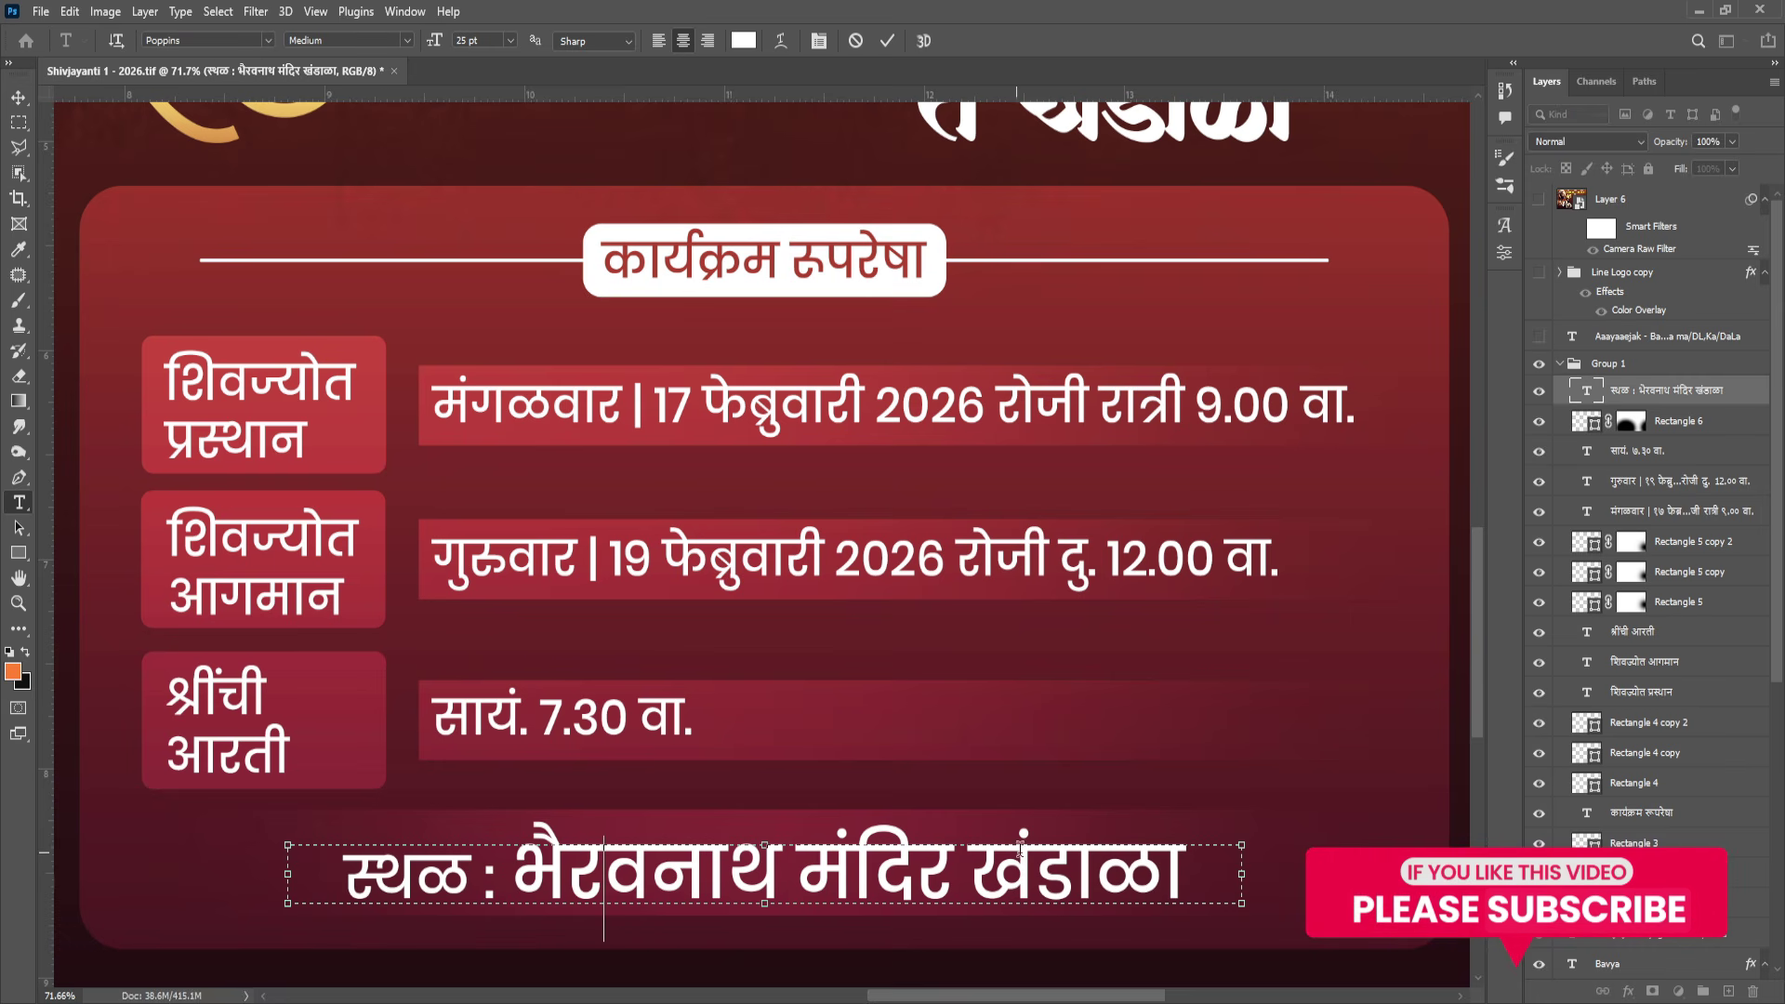
{"action": "left_click", "coordinate": [856, 41]}
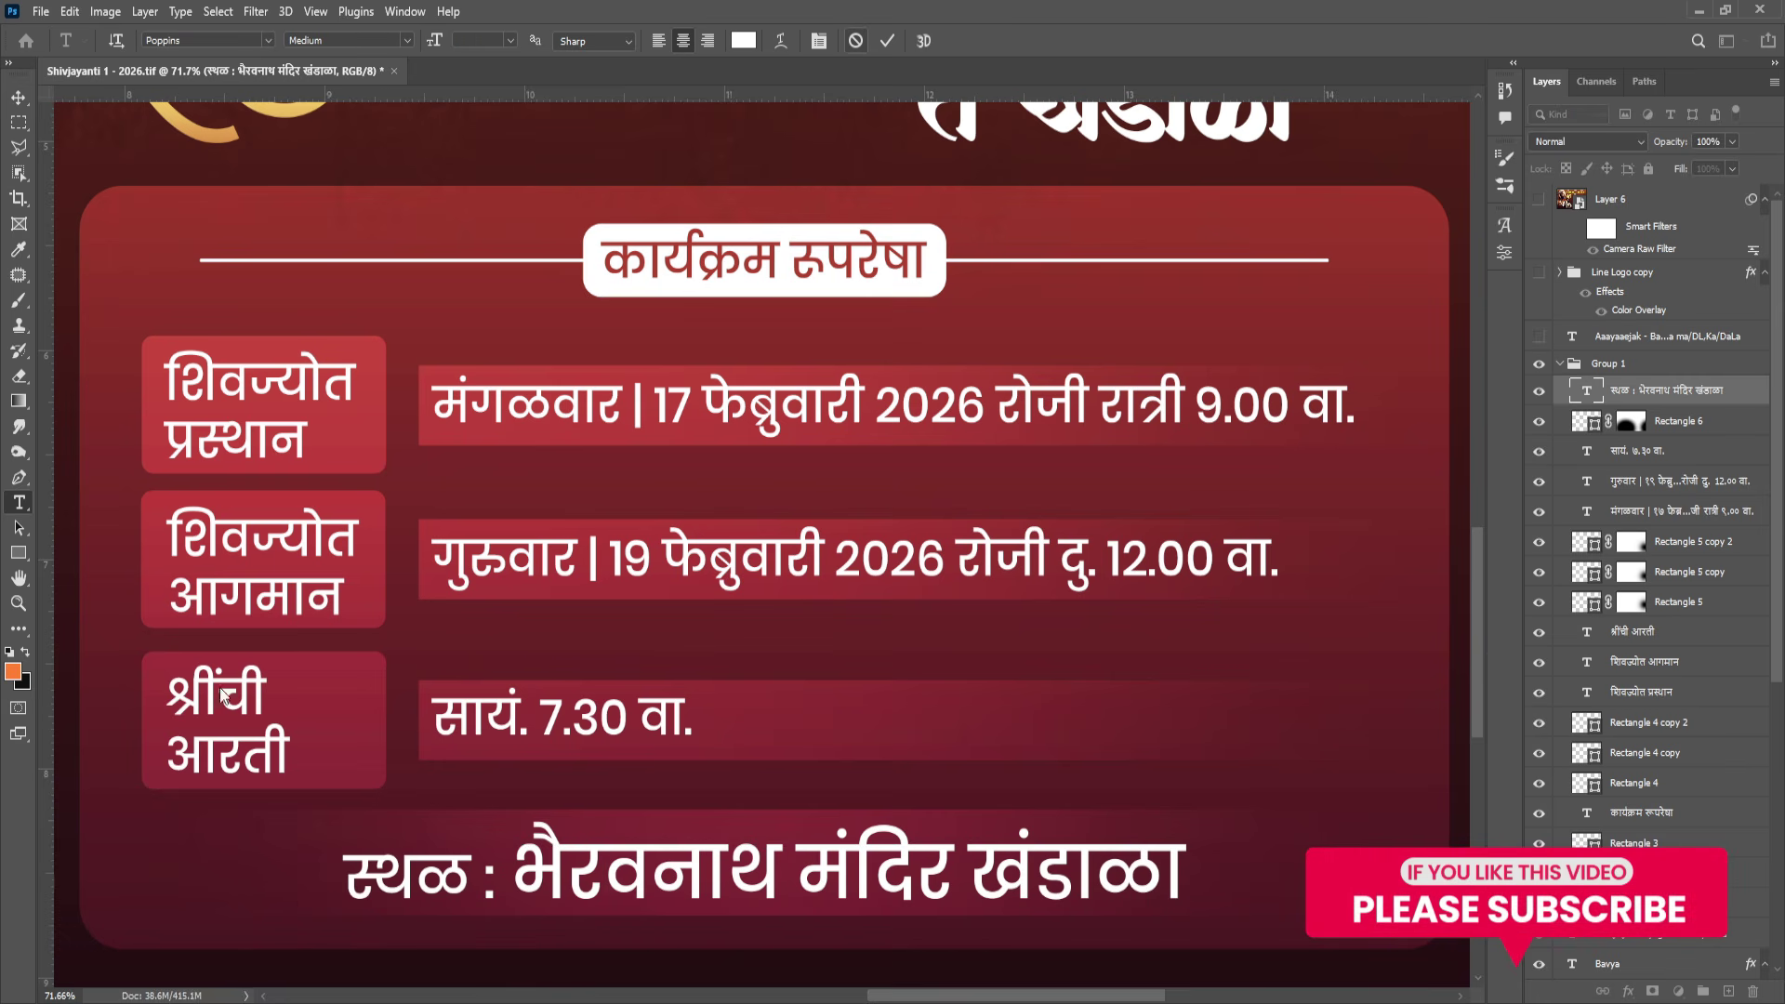
Show the आयोजक organiser text layer below the schedule panel and collapse Group 1.
{"action": "left_click", "coordinate": [21, 577]}
{"action": "left_click_drag", "start_coordinate": [632, 742], "coordinate": [671, 472]}
{"action": "left_click", "coordinate": [1557, 370]}
{"action": "left_click", "coordinate": [1539, 335]}
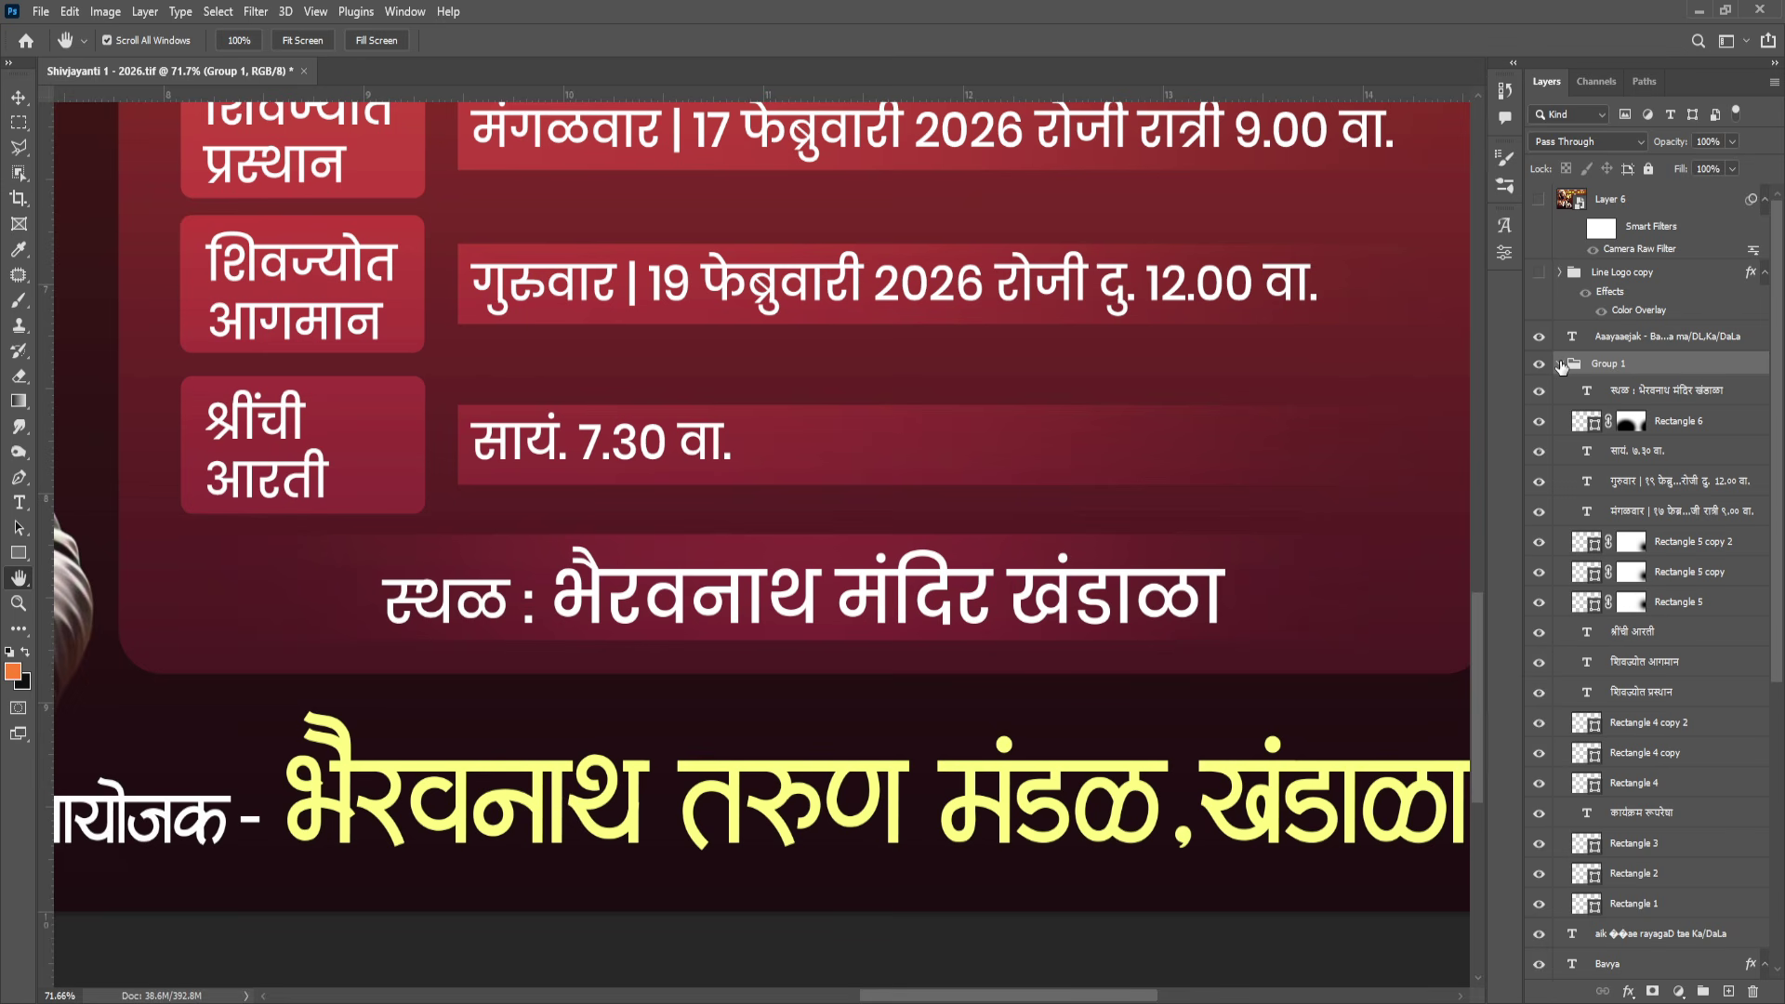
{"action": "left_click", "coordinate": [1561, 363]}
Check the font settings of the आयोजक organiser line with the Type tool, leaving the text as is.
{"action": "scroll", "coordinate": [770, 597], "scroll_direction": "down", "scroll_amount": 2}
{"action": "left_click_drag", "start_coordinate": [770, 597], "coordinate": [734, 729]}
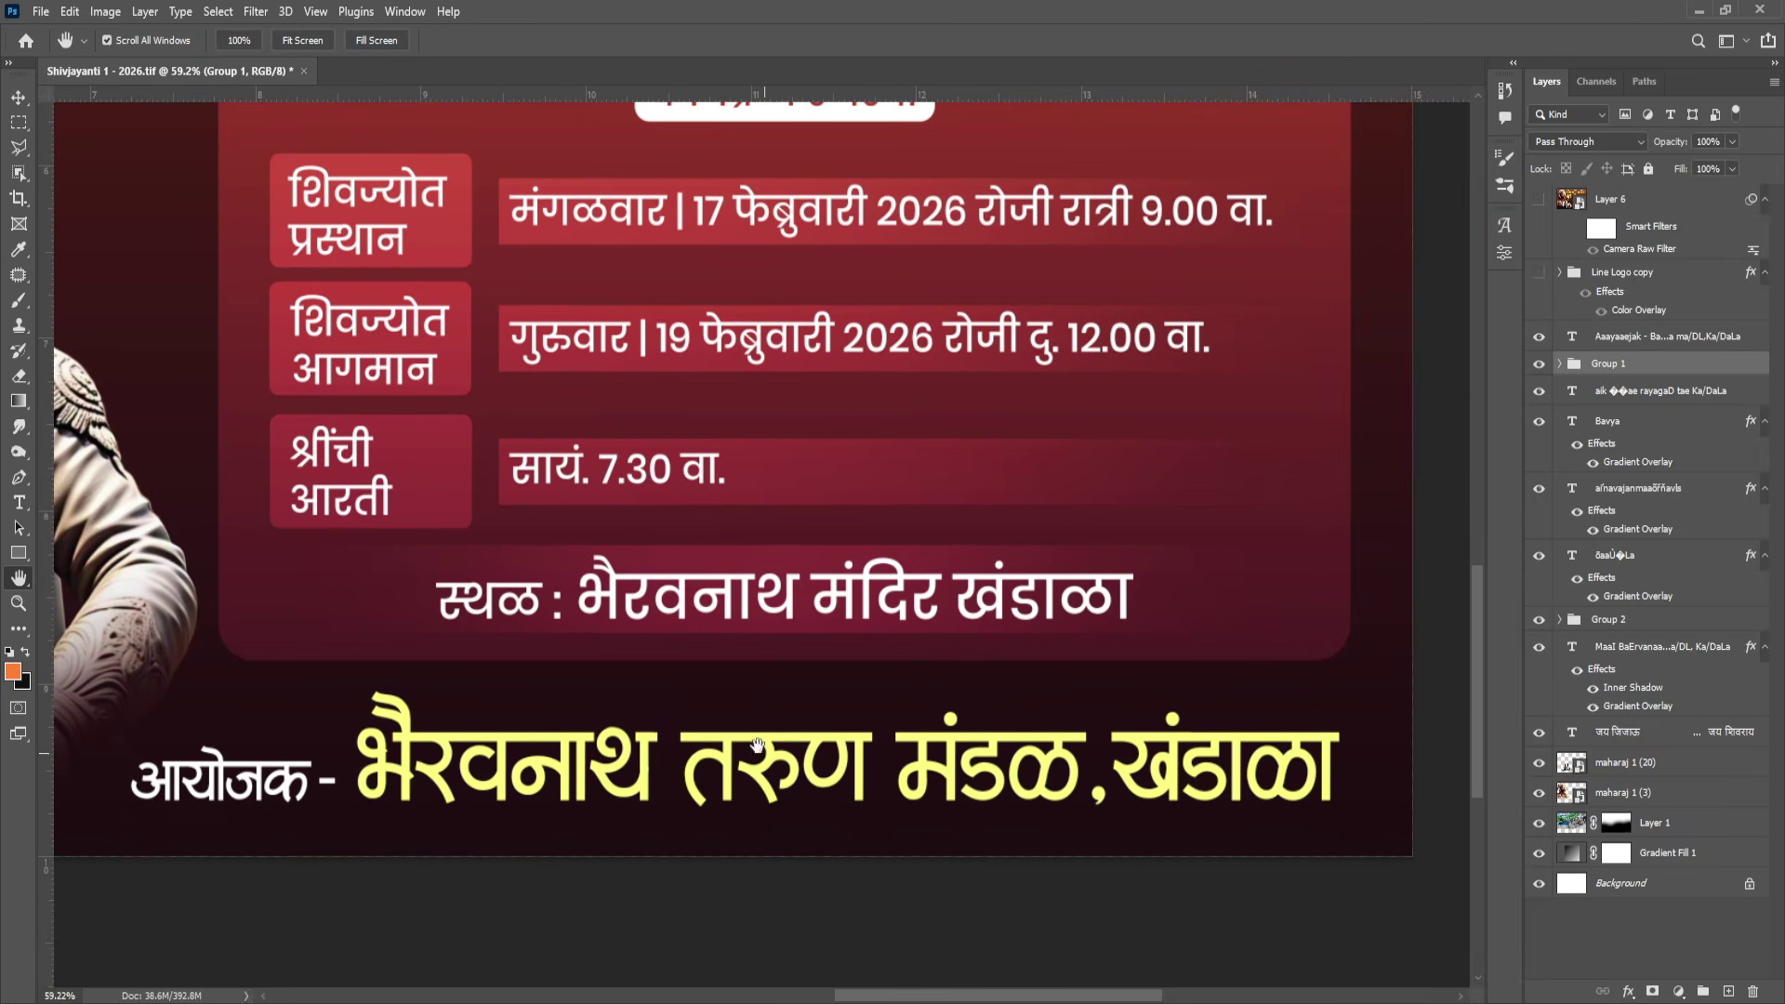
{"action": "left_click_drag", "start_coordinate": [1041, 785], "coordinate": [1068, 818]}
{"action": "key", "text": "t"}
{"action": "left_click", "coordinate": [810, 798]}
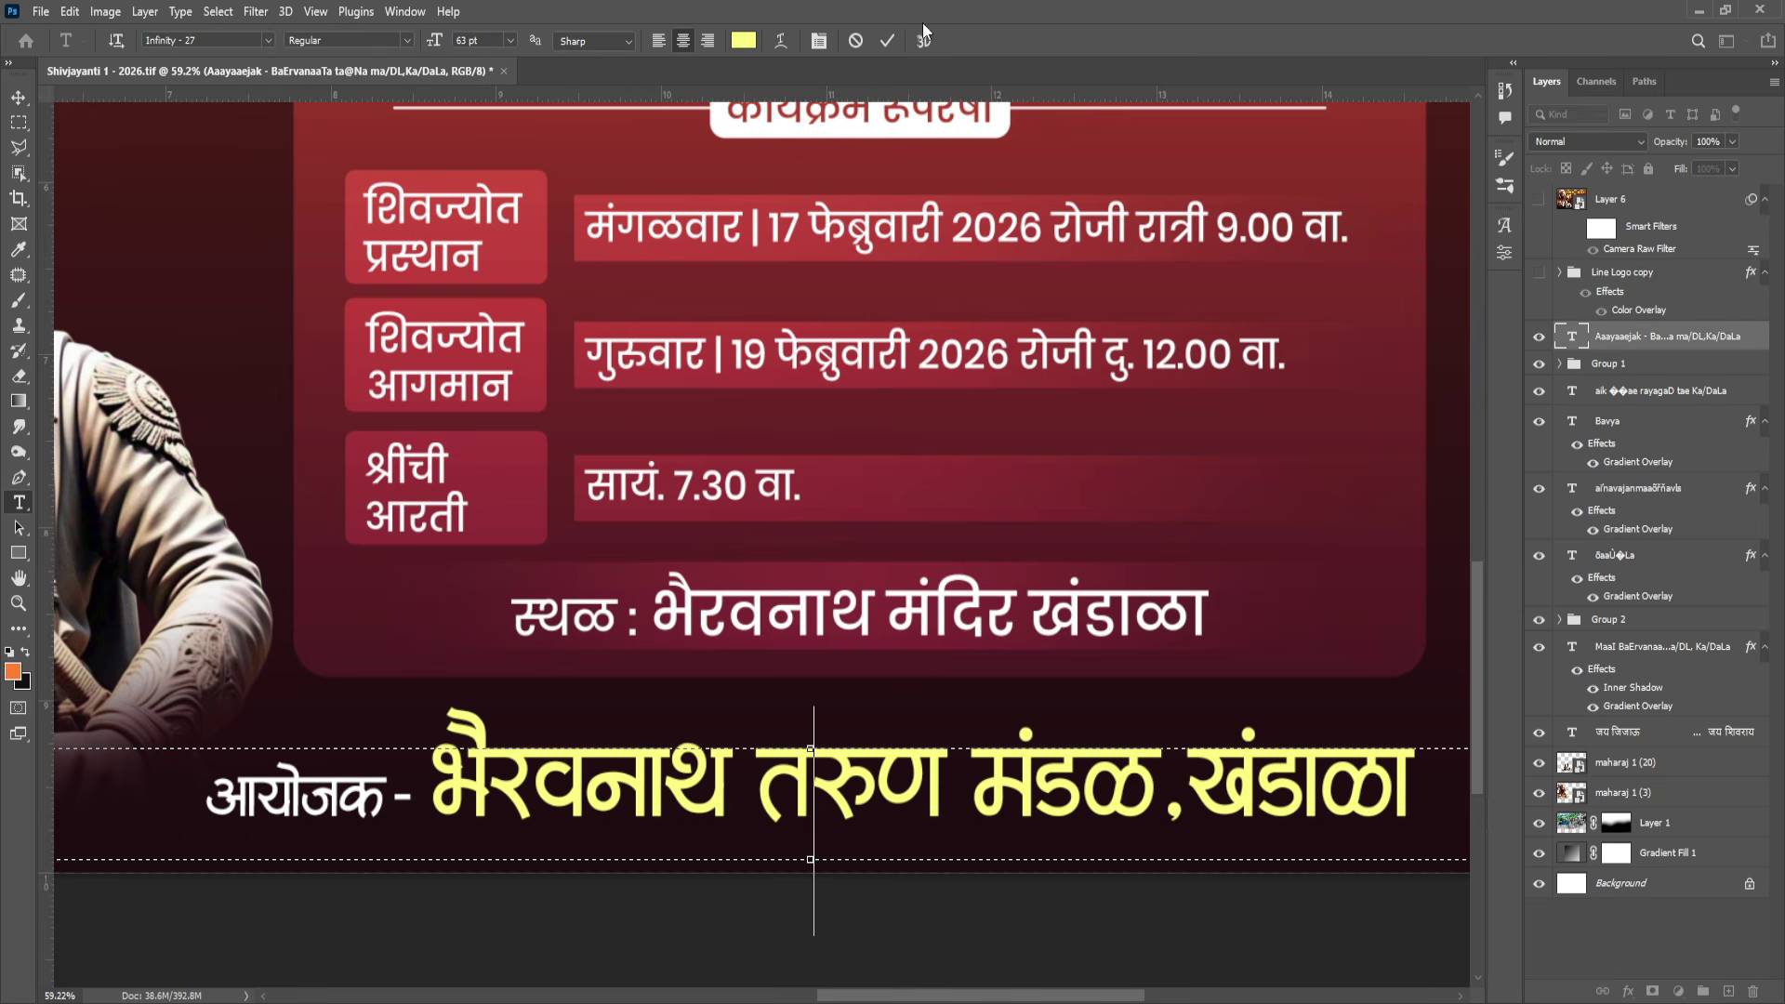
{"action": "left_click", "coordinate": [887, 41]}
Show the Line Logo copy group and examine the advertising credit in the banner's lower-left corner.
{"action": "left_click", "coordinate": [1538, 273]}
{"action": "left_click", "coordinate": [1622, 272]}
{"action": "left_click", "coordinate": [18, 577]}
{"action": "left_click_drag", "start_coordinate": [592, 615], "coordinate": [1272, 416]}
{"action": "left_click_drag", "start_coordinate": [410, 506], "coordinate": [1200, 617]}
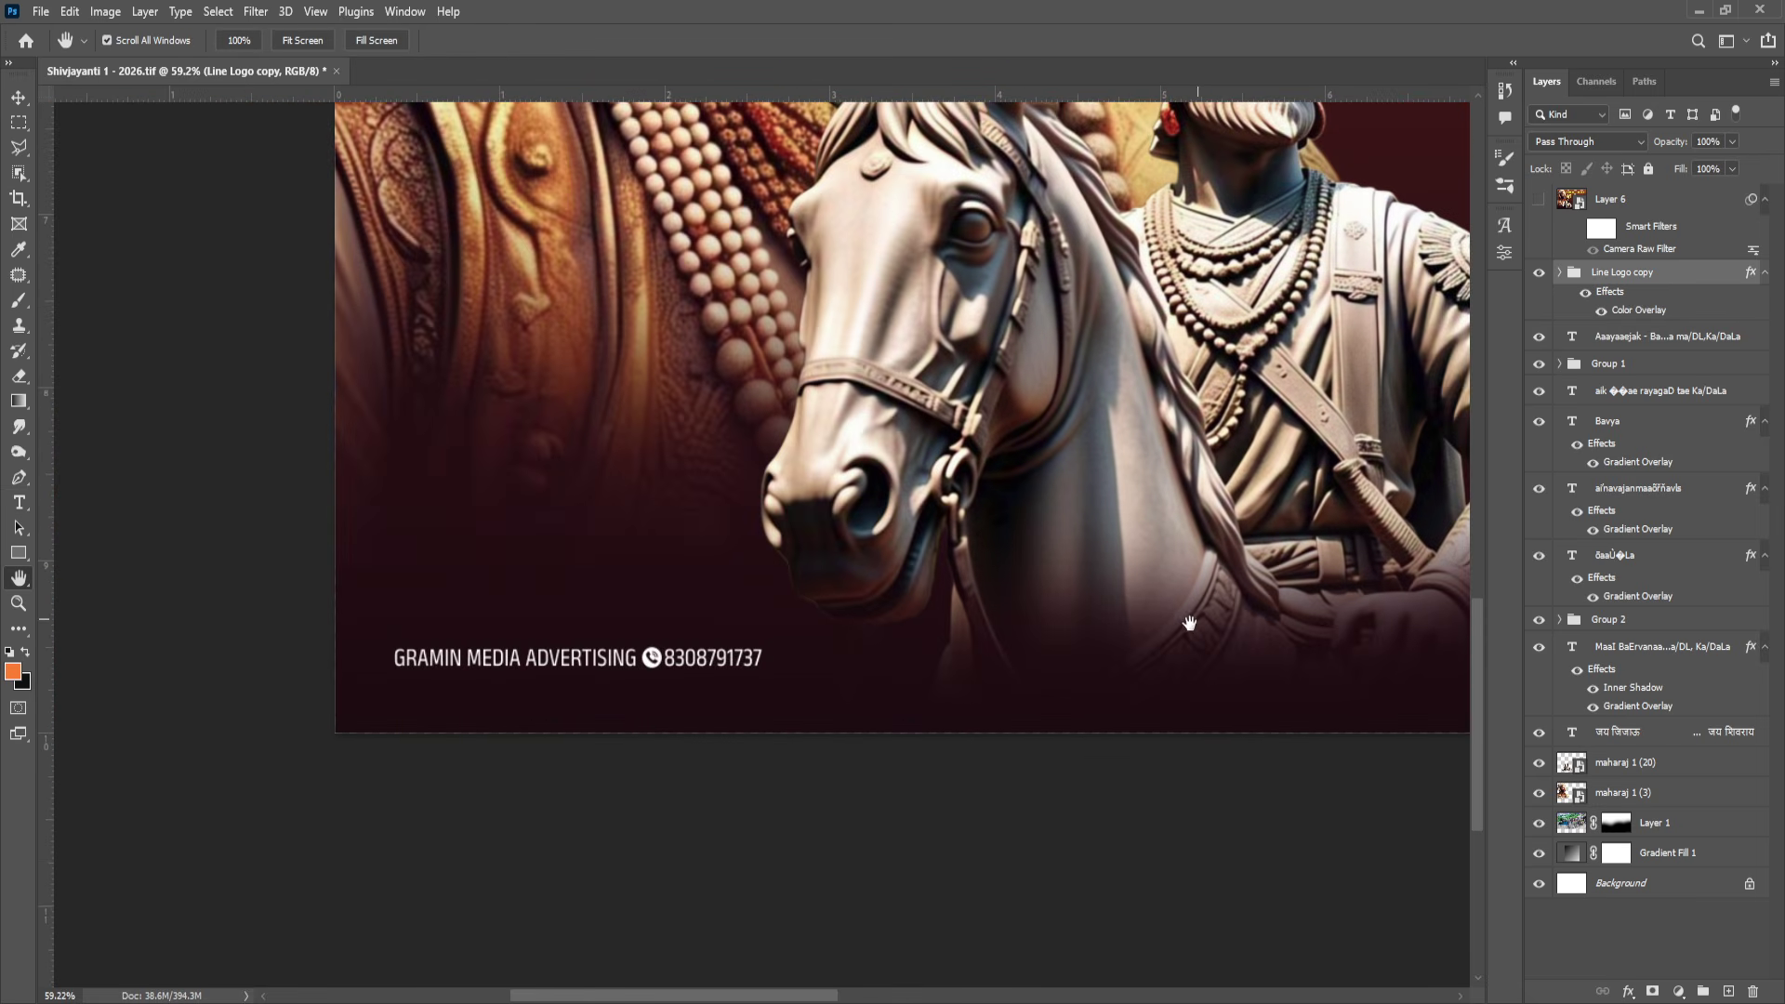
{"action": "mouse_move", "coordinate": [525, 704]}
{"action": "left_mouse_down"}
{"action": "mouse_move", "coordinate": [586, 697]}
{"action": "mouse_move", "coordinate": [549, 699]}
{"action": "left_mouse_up"}
Review the whole banner and make the top Layer 6 with its Camera Raw Filter visible.
{"action": "left_click_drag", "start_coordinate": [984, 563], "coordinate": [602, 728]}
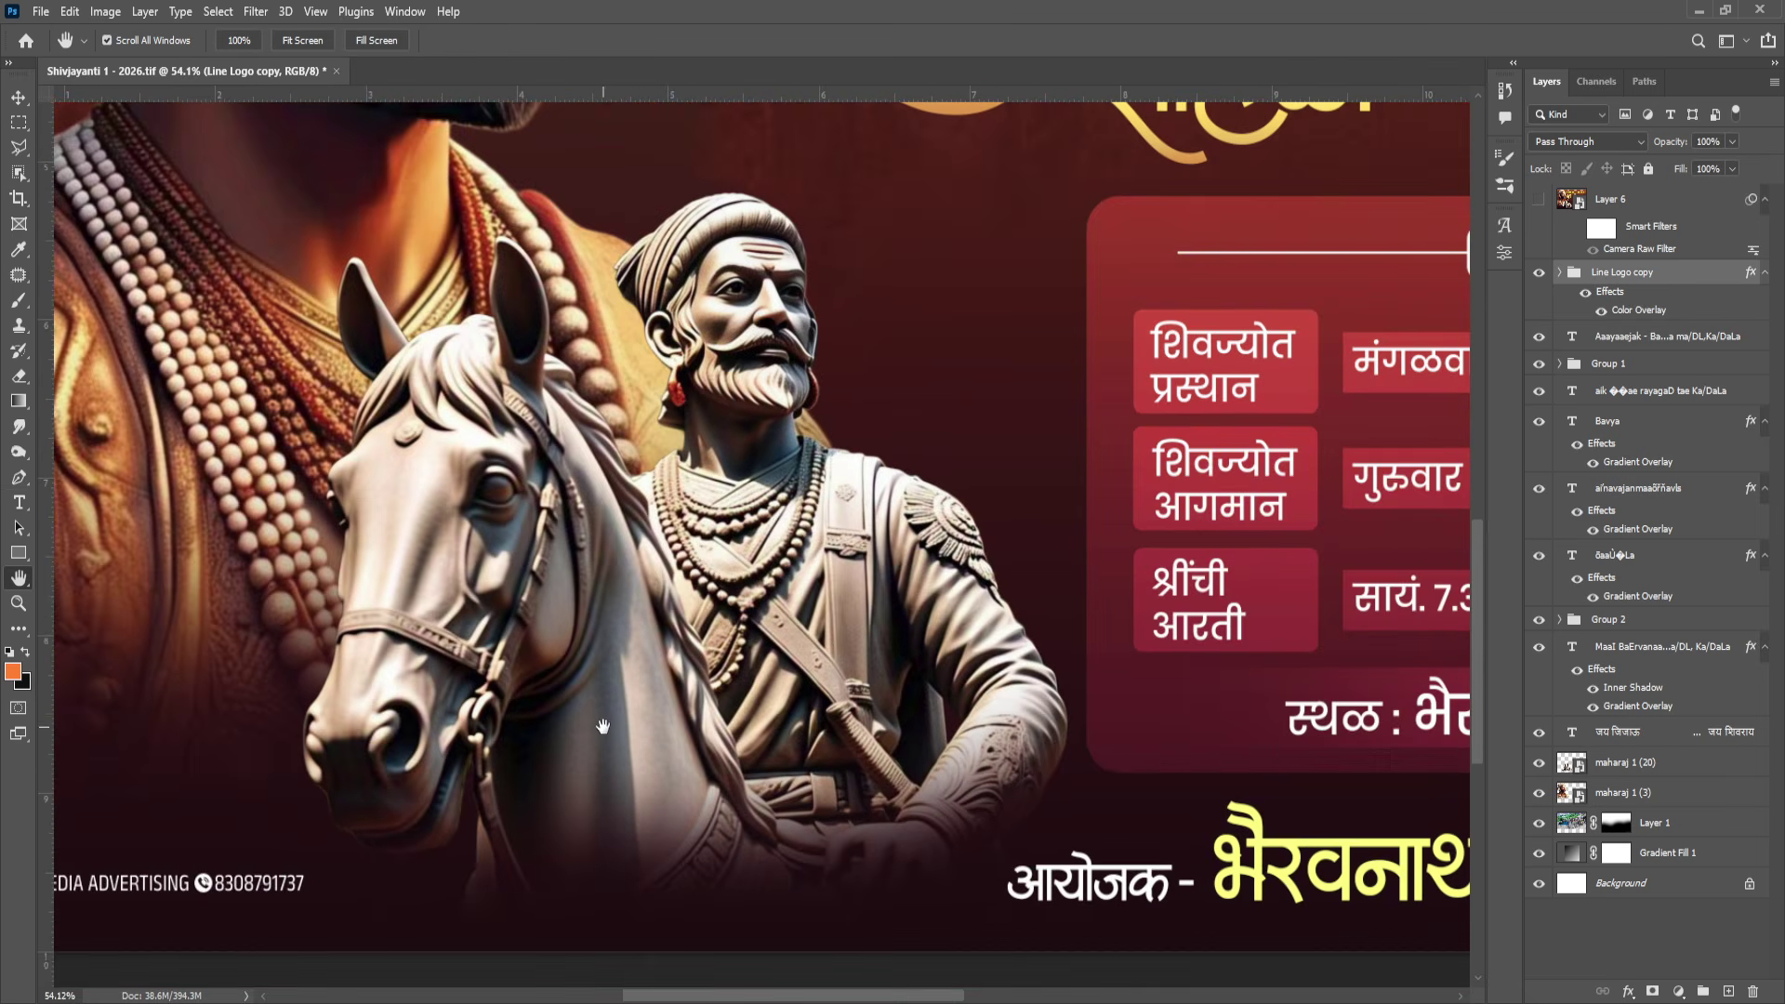
{"action": "scroll", "coordinate": [739, 556], "scroll_direction": "down", "scroll_amount": 6}
{"action": "left_click_drag", "start_coordinate": [748, 566], "coordinate": [632, 772]}
{"action": "scroll", "coordinate": [642, 715], "scroll_direction": "down", "scroll_amount": 4}
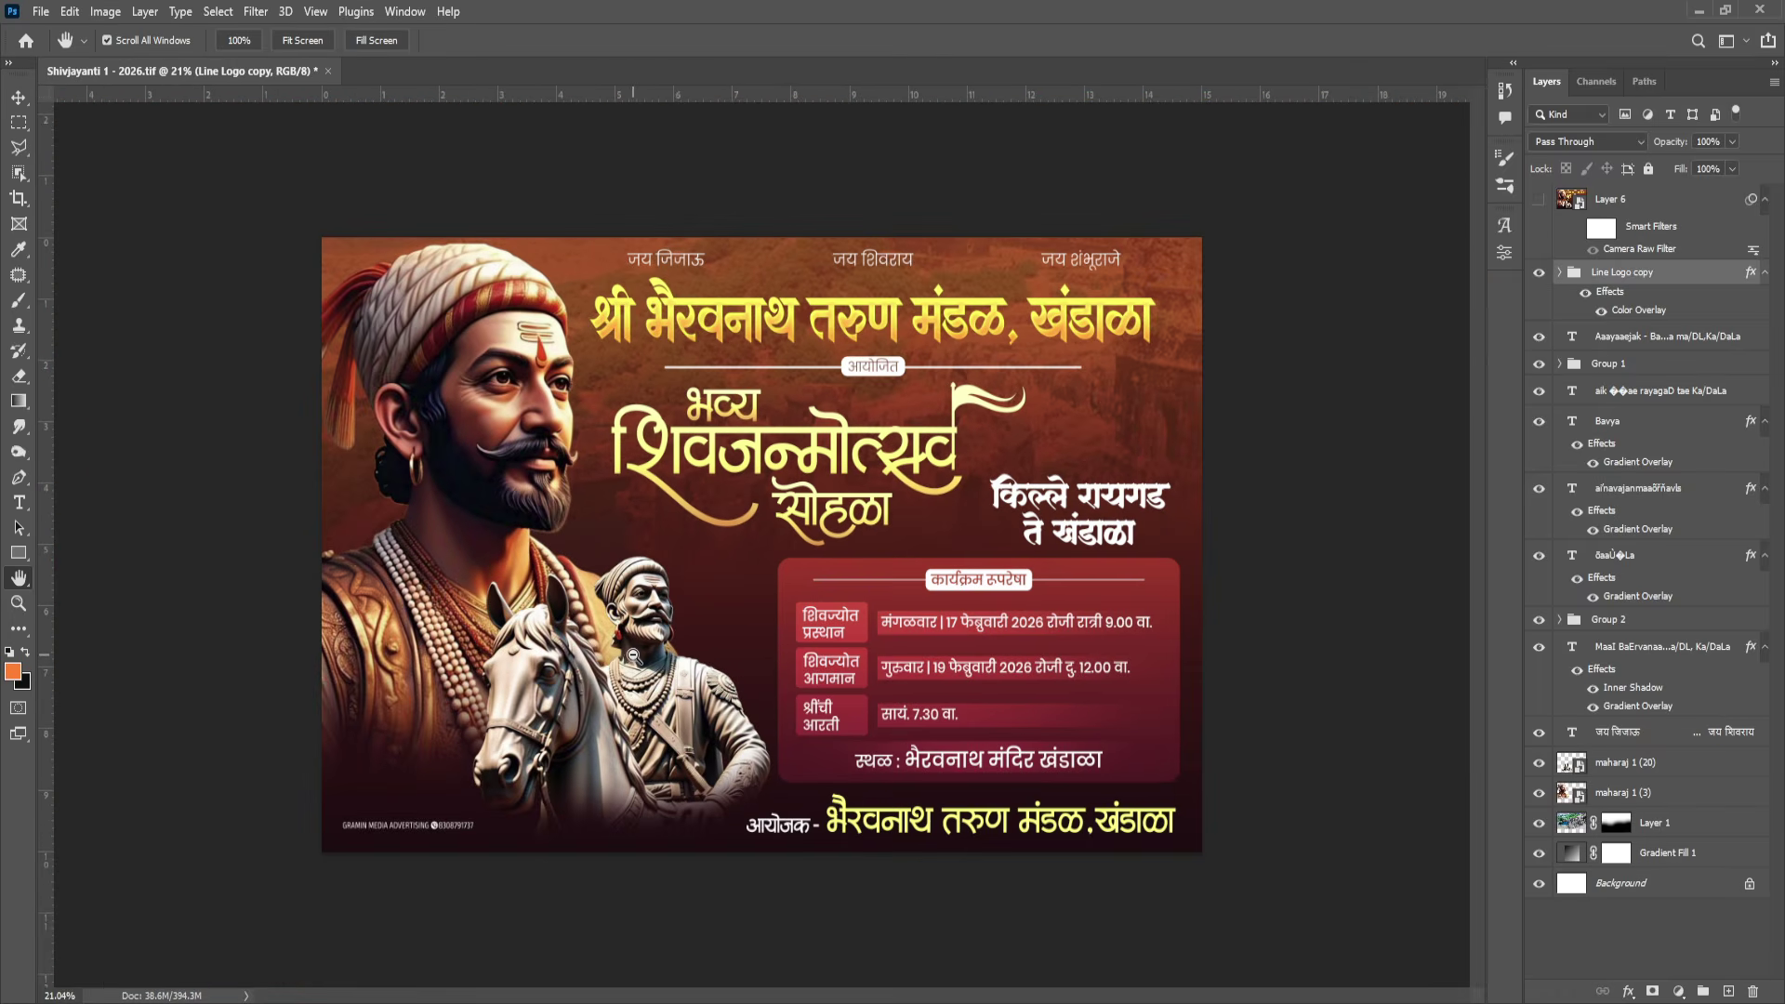
{"action": "scroll", "coordinate": [633, 656], "scroll_direction": "up", "scroll_amount": 2}
{"action": "left_click", "coordinate": [313, 41]}
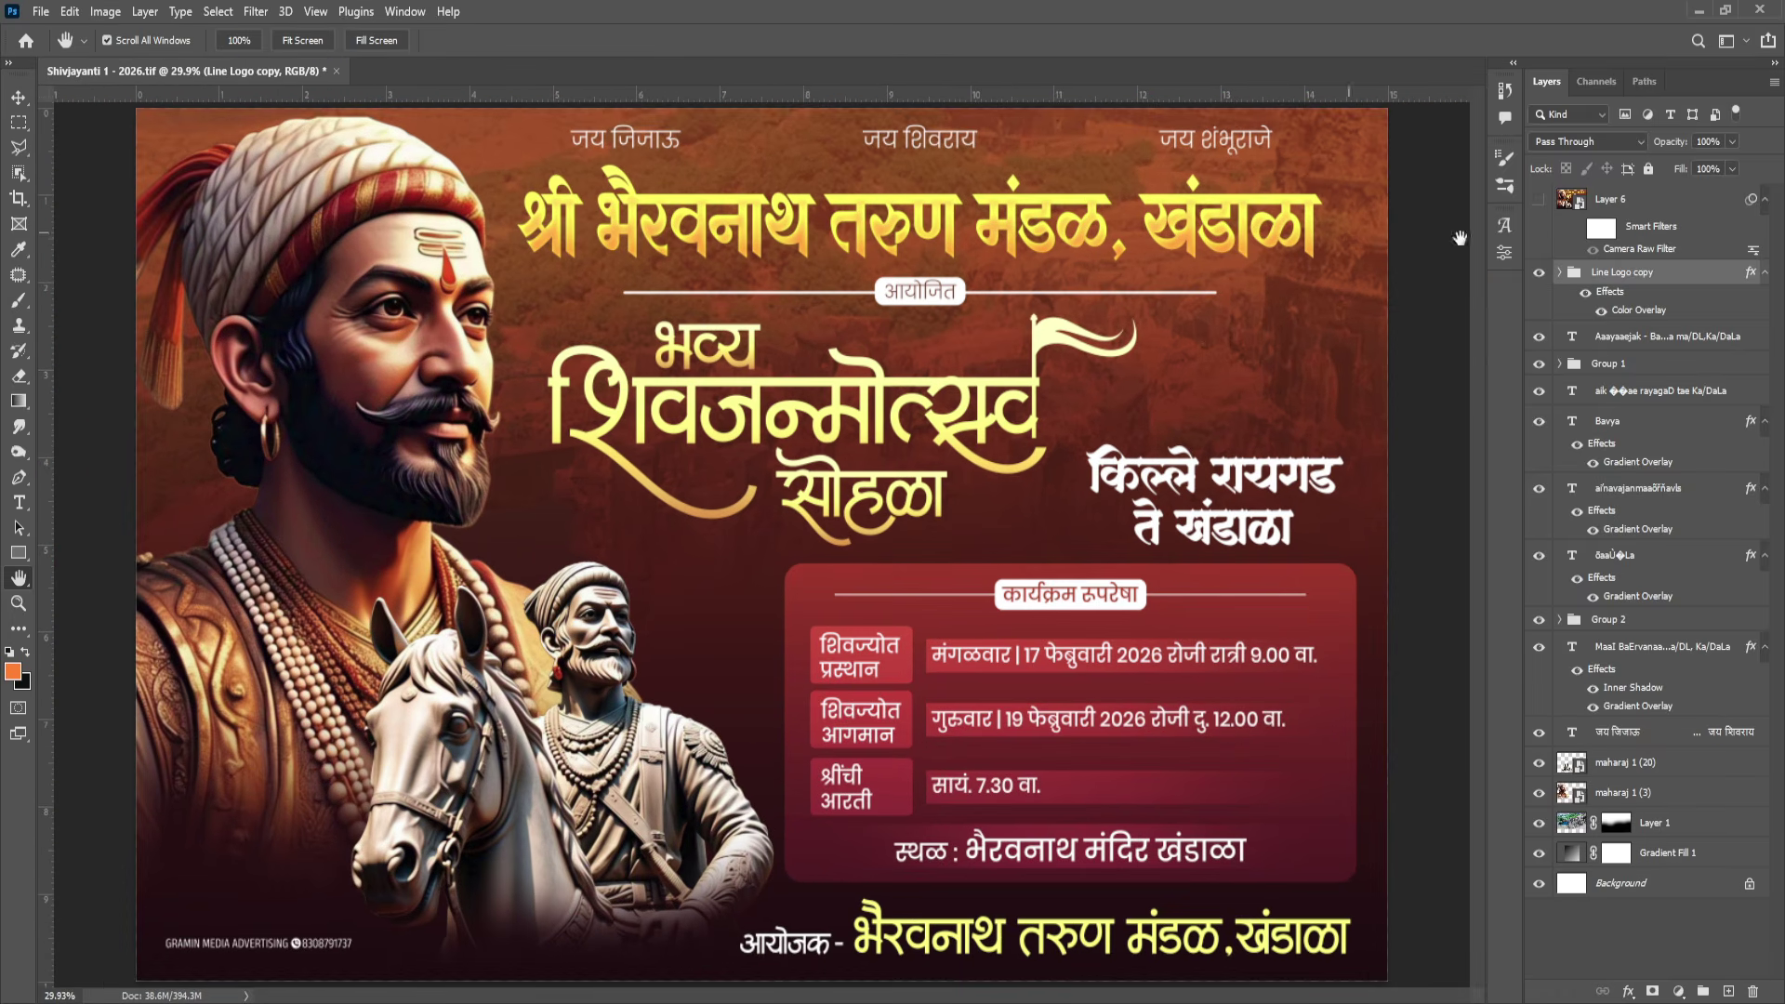
{"action": "left_click", "coordinate": [1541, 201]}
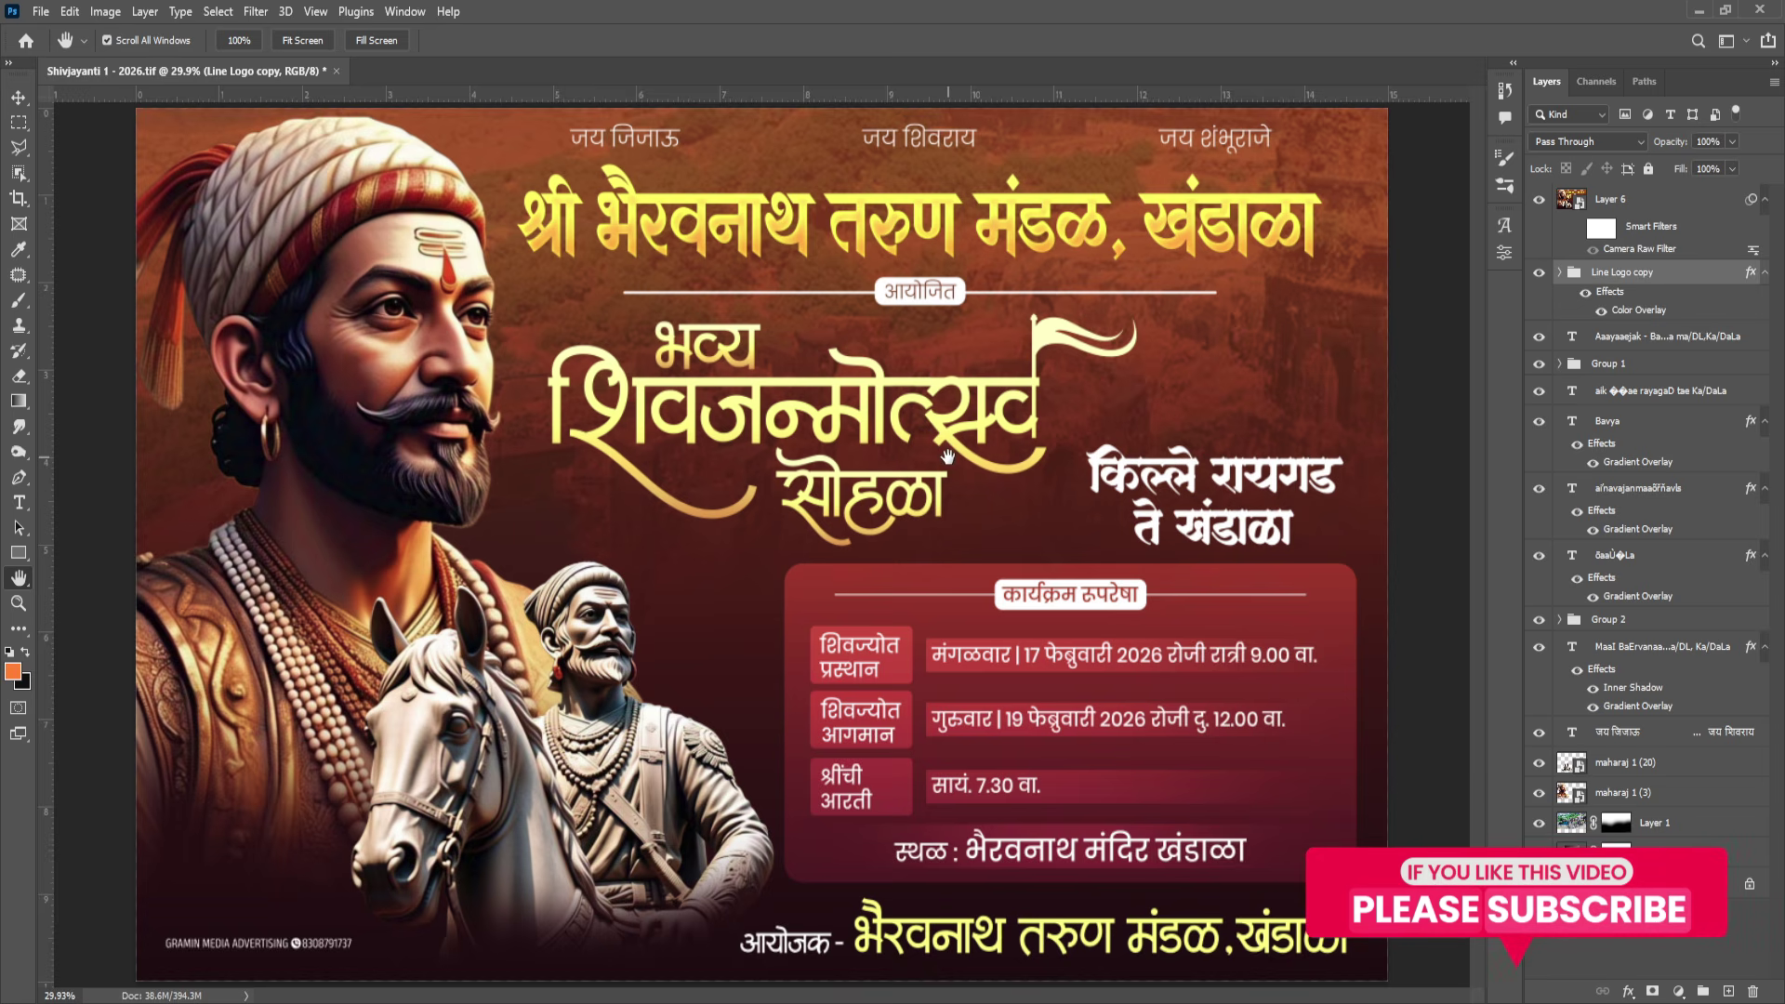
Examine the शिवजन्मोत्सव सोहळा title lettering and the surrounding banner details up close.
{"action": "scroll", "coordinate": [855, 455], "scroll_direction": "down", "scroll_amount": 5}
{"action": "scroll", "coordinate": [856, 455], "scroll_direction": "up", "scroll_amount": 8}
{"action": "scroll", "coordinate": [936, 647], "scroll_direction": "down", "scroll_amount": 5}
{"action": "scroll", "coordinate": [936, 646], "scroll_direction": "up", "scroll_amount": 3}
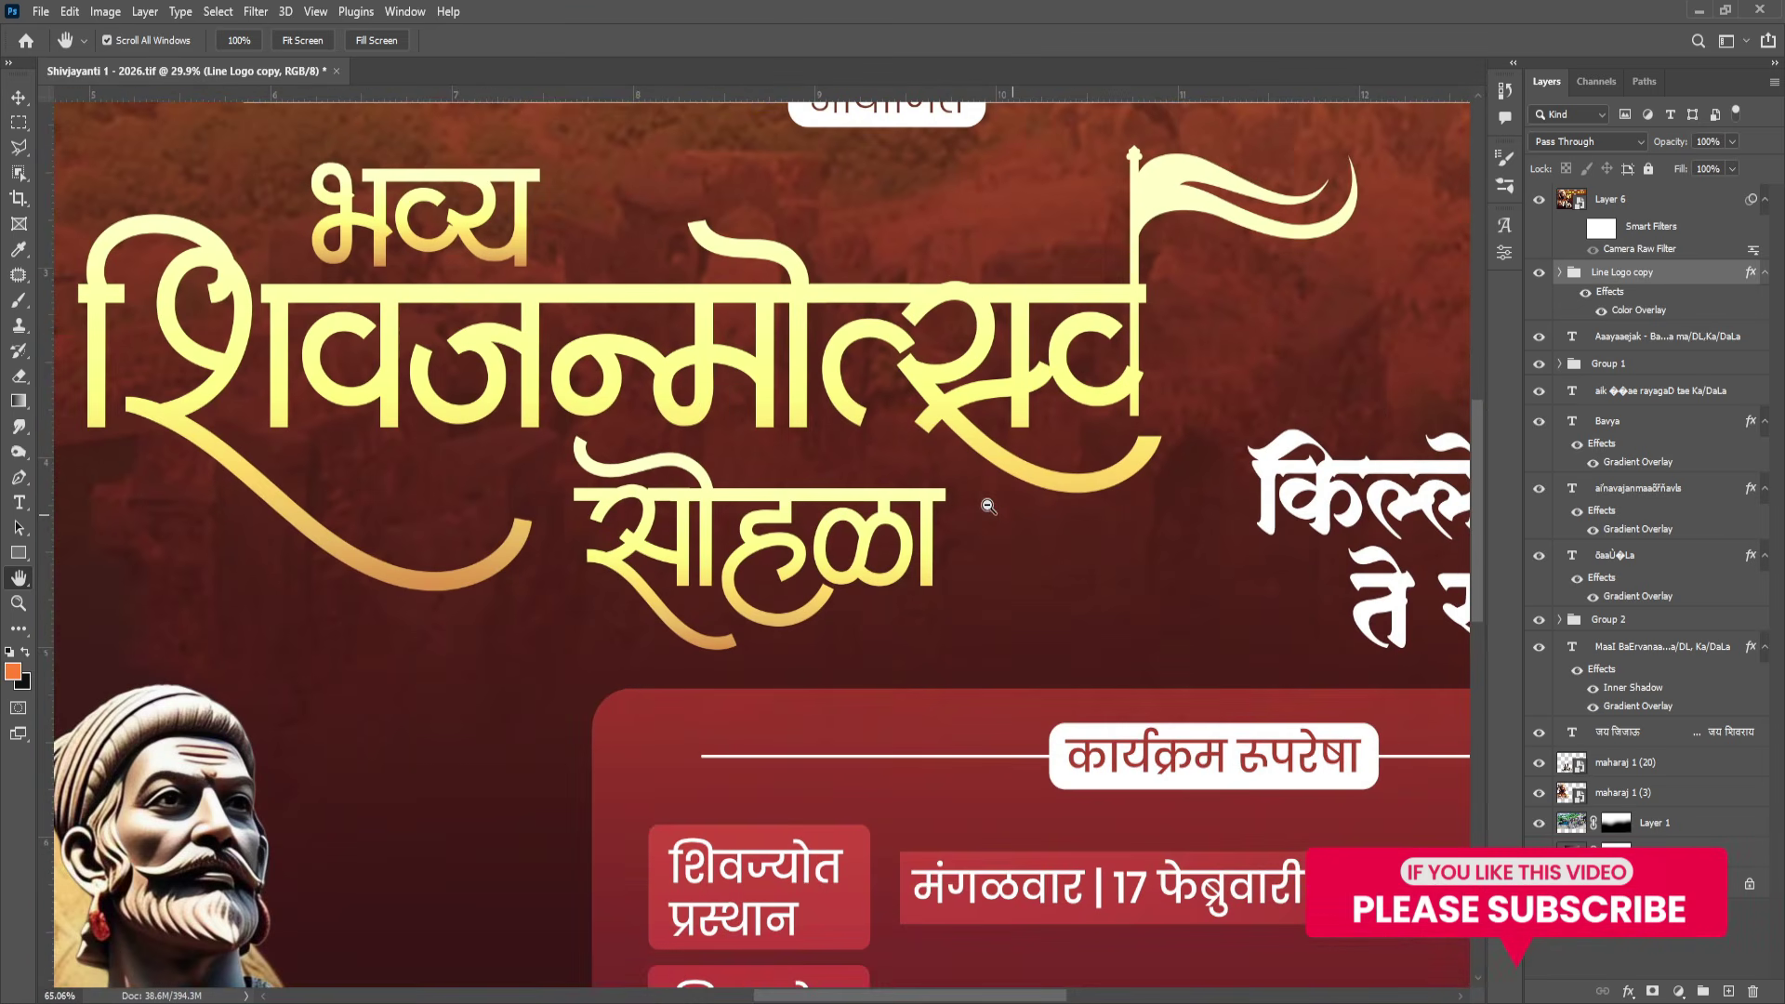
{"action": "scroll", "coordinate": [936, 646], "scroll_direction": "down", "scroll_amount": 3}
{"action": "scroll", "coordinate": [906, 616], "scroll_direction": "up", "scroll_amount": 3}
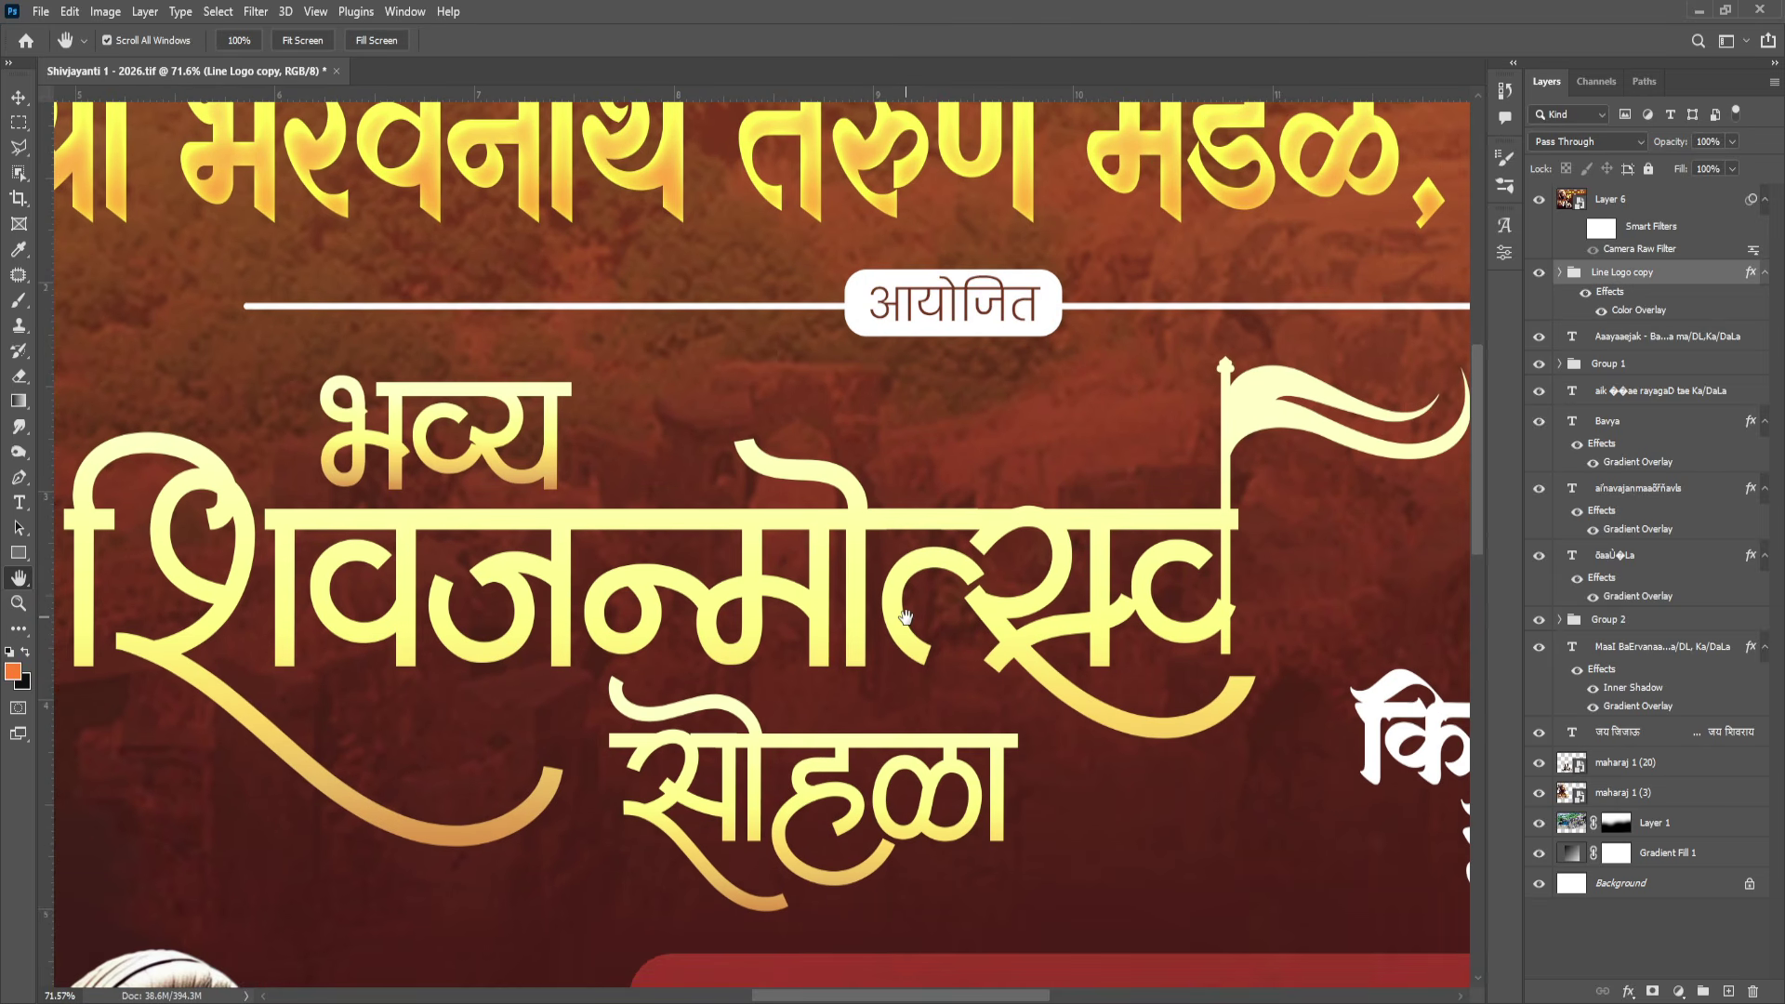
{"action": "left_click_drag", "start_coordinate": [907, 616], "coordinate": [893, 616]}
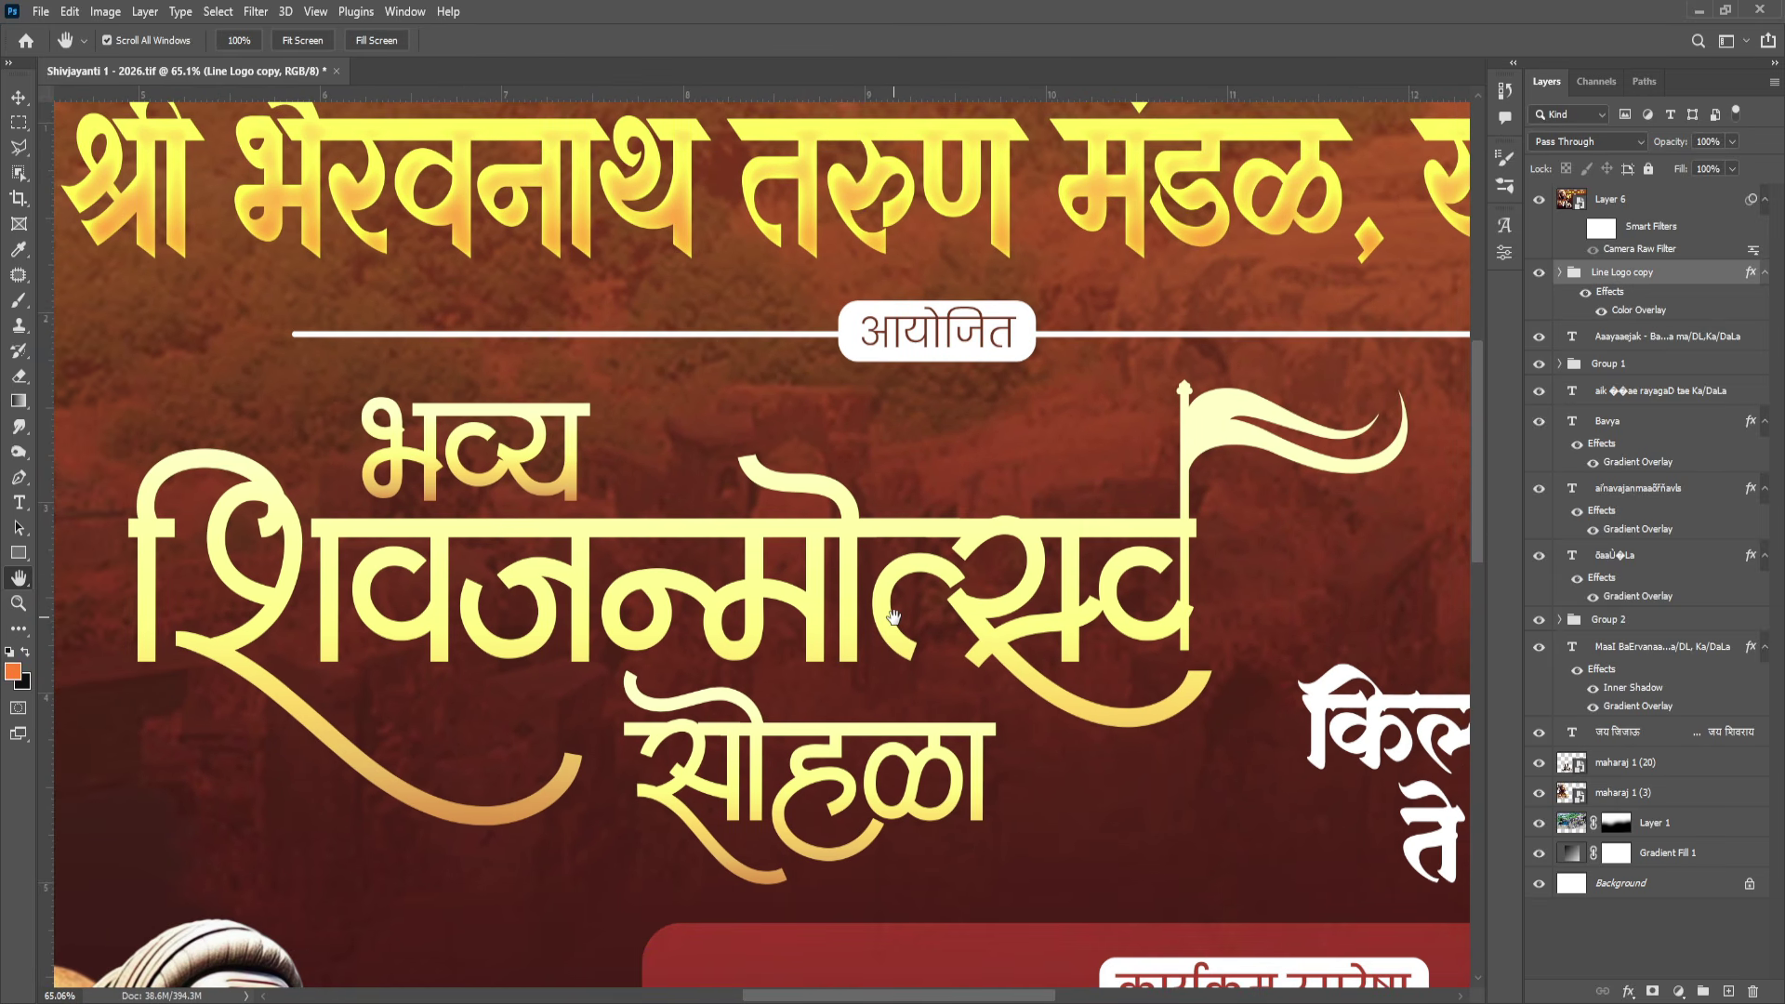